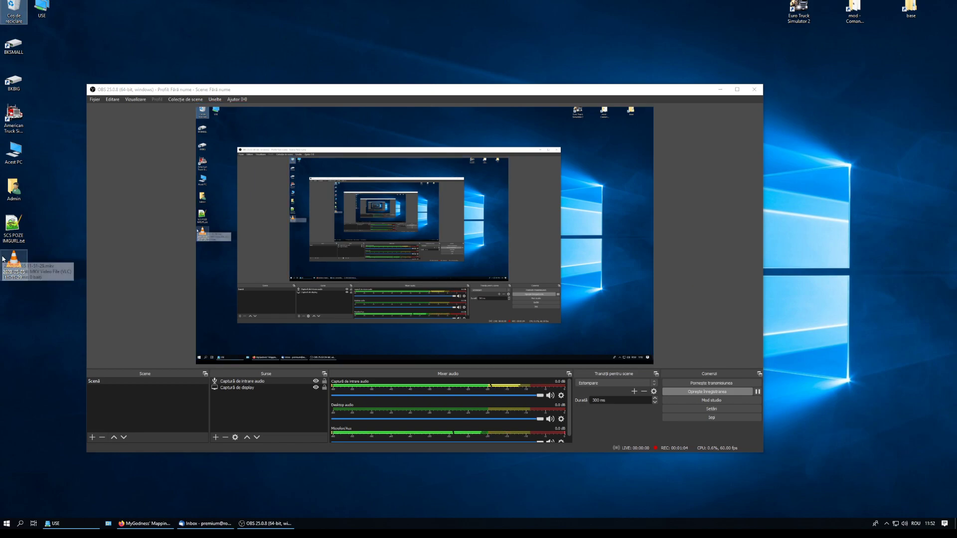
Open the ets36@files folder on the BKBIG (E:) drive and reposition its window.
double_click(12, 89)
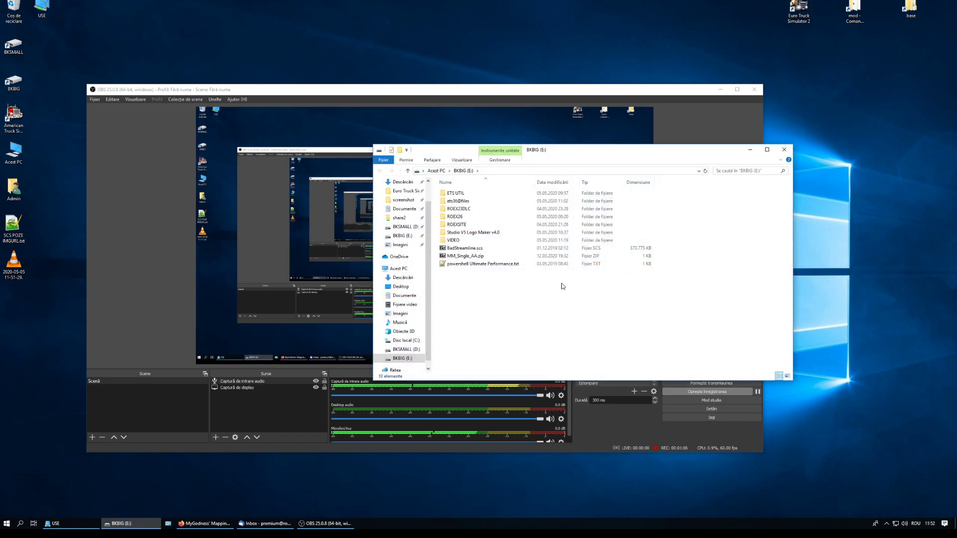
double_click(457, 200)
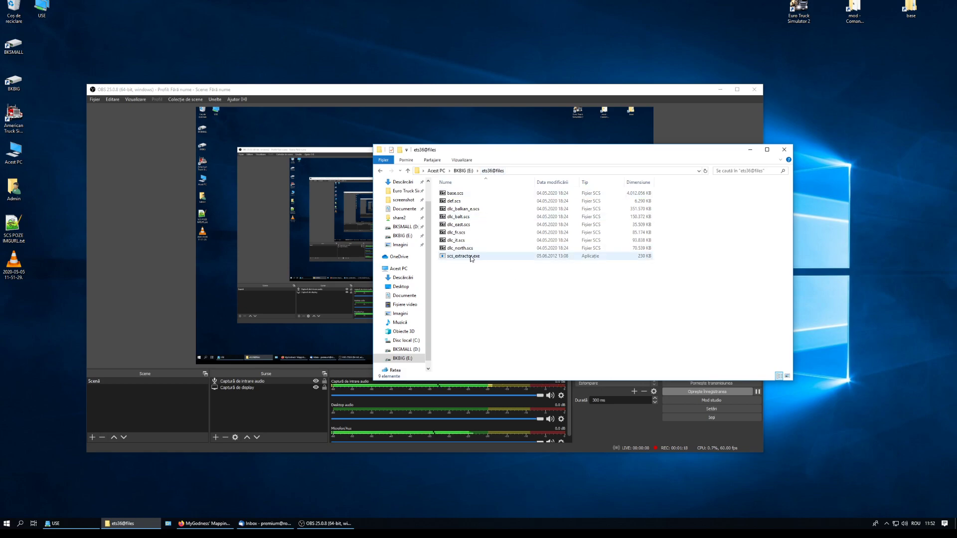
drag(492, 155, 500, 175)
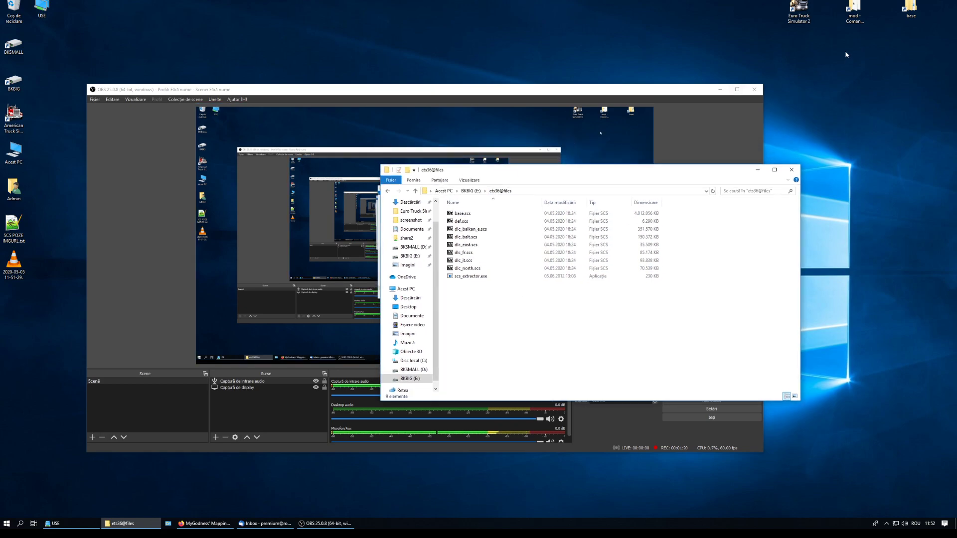
Open the Euro Truck Simulator 2 folder under C:\Program Files (x86)\Steam\steamapps\common in a separate, taller window beside ets36@files.
double_click(13, 156)
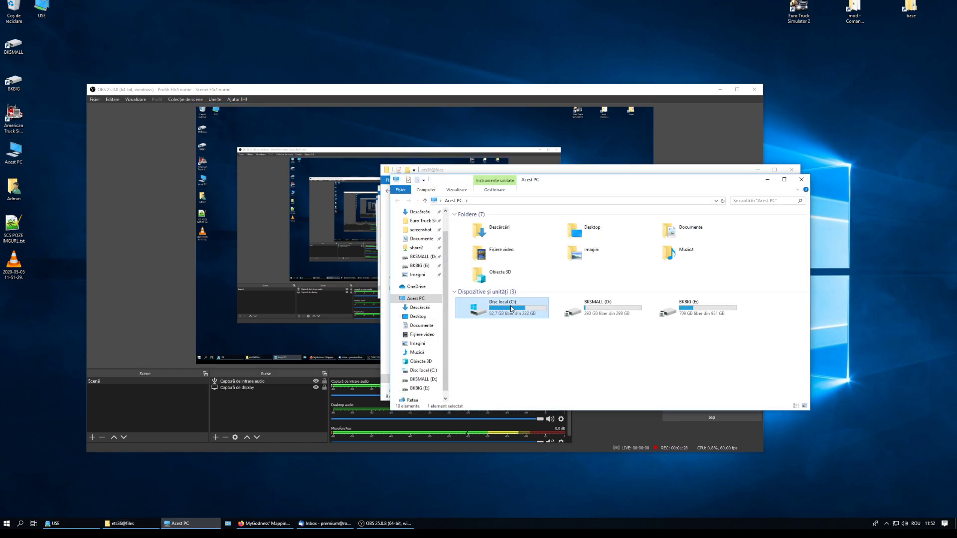
double_click(511, 309)
double_click(482, 254)
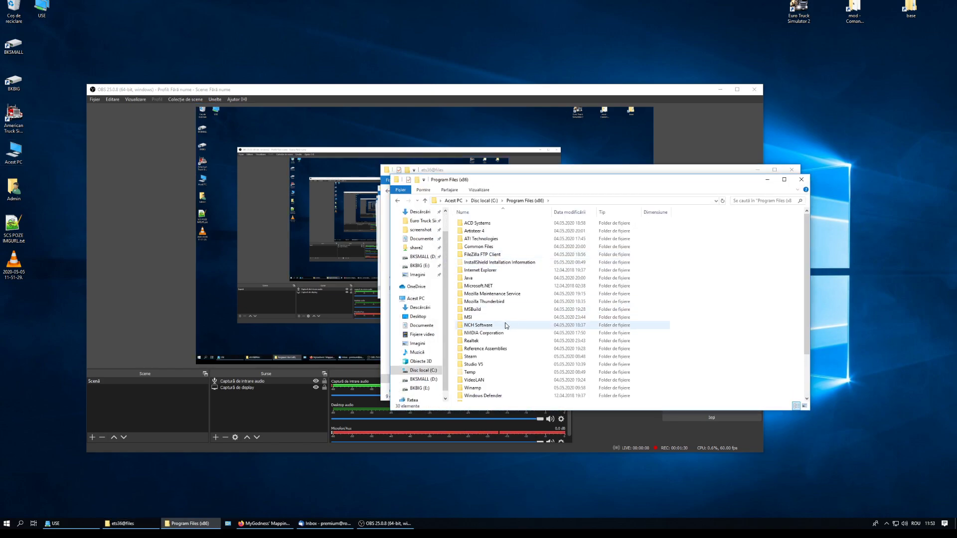
double_click(471, 356)
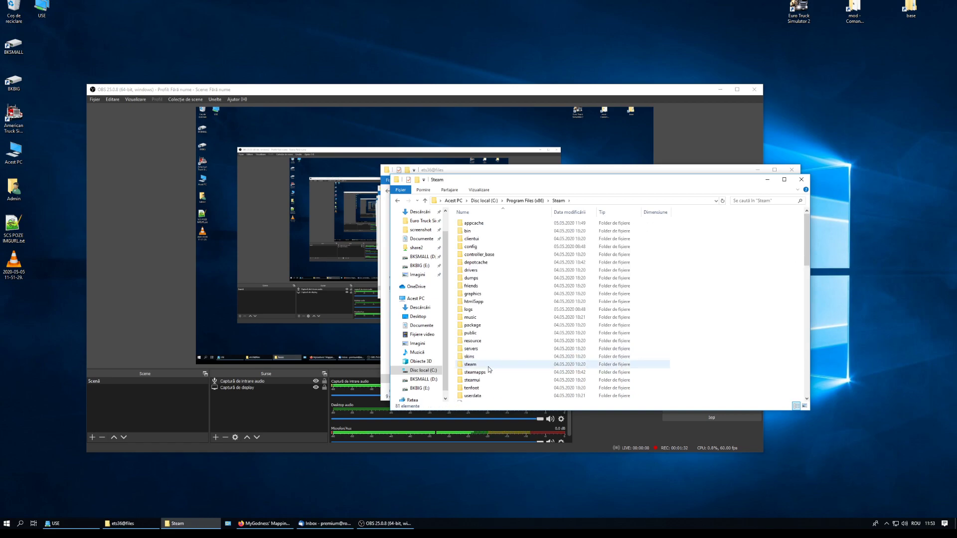
double_click(483, 373)
double_click(473, 224)
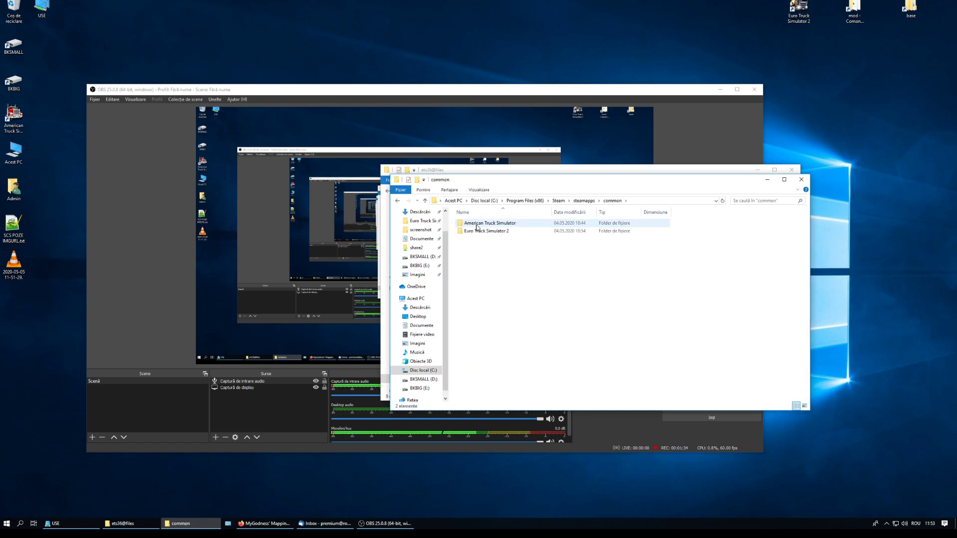
double_click(493, 233)
drag(548, 184, 285, 100)
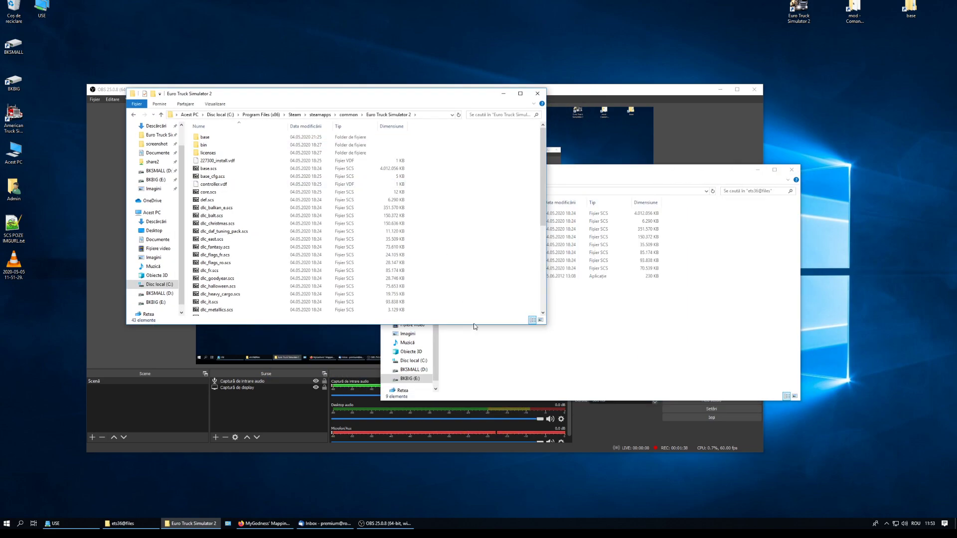
drag(473, 325, 473, 441)
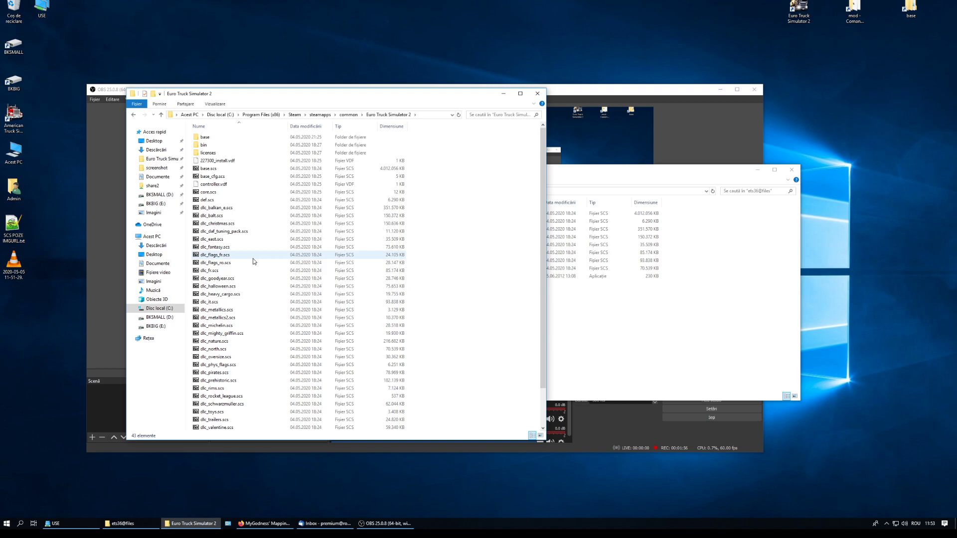
Compare the .scs archives in ets36@files with the originals in the game folder, and locate scs_extractor.exe.
click(598, 336)
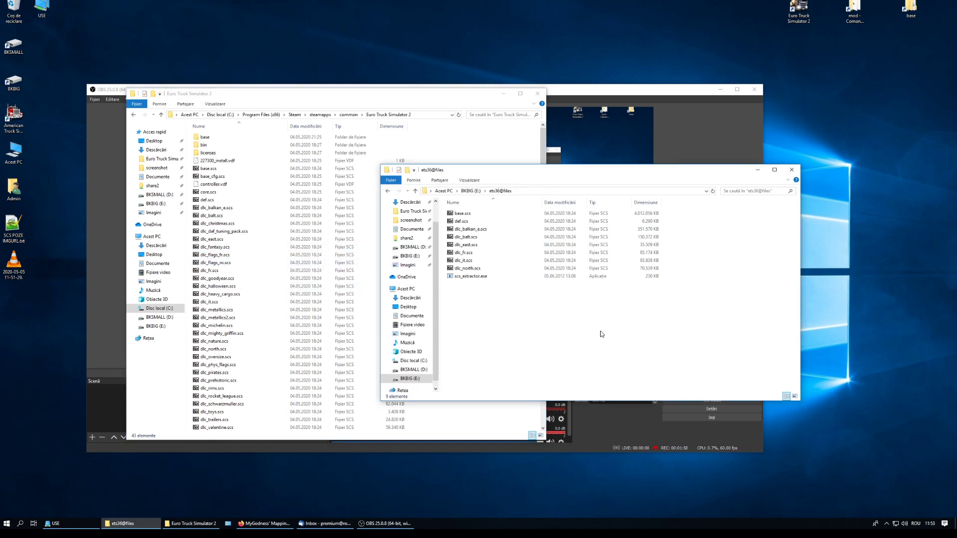
click(463, 213)
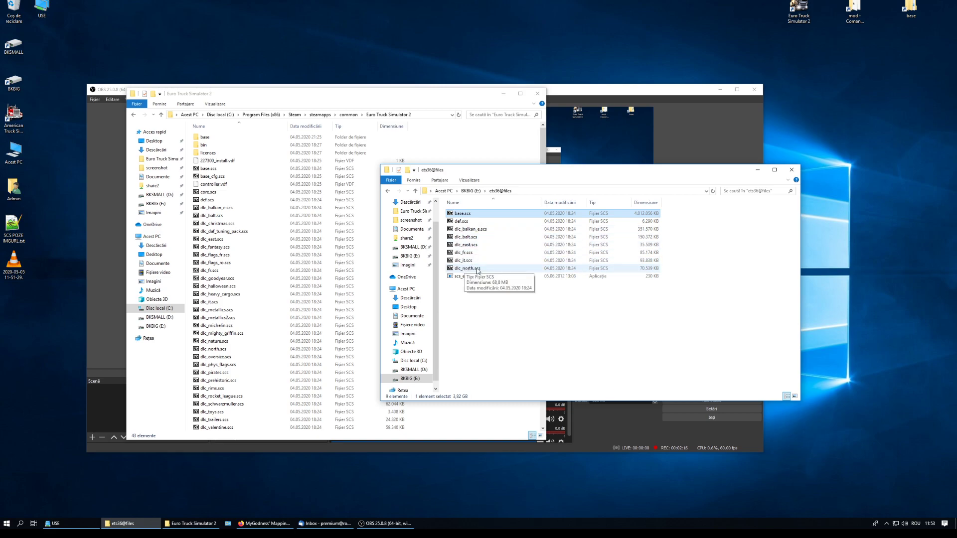
click(218, 168)
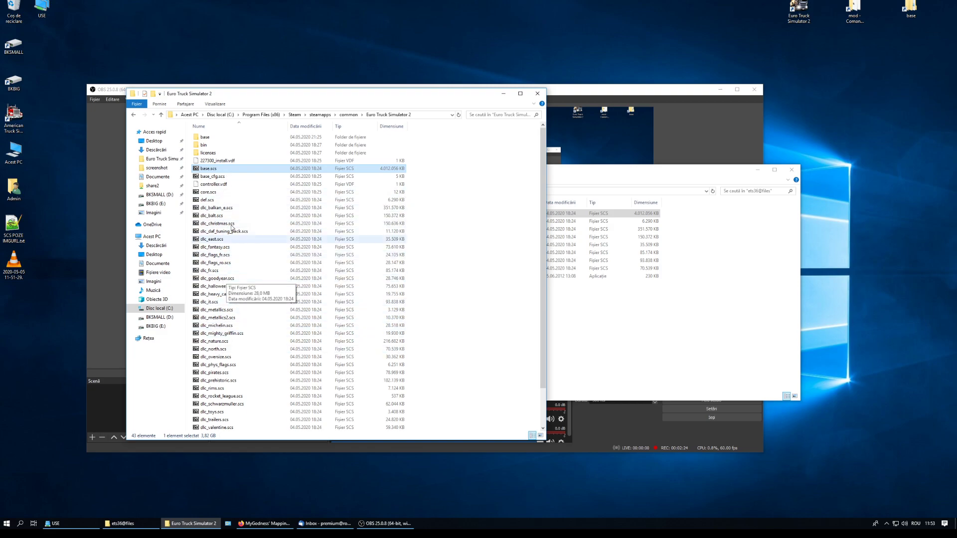
click(676, 344)
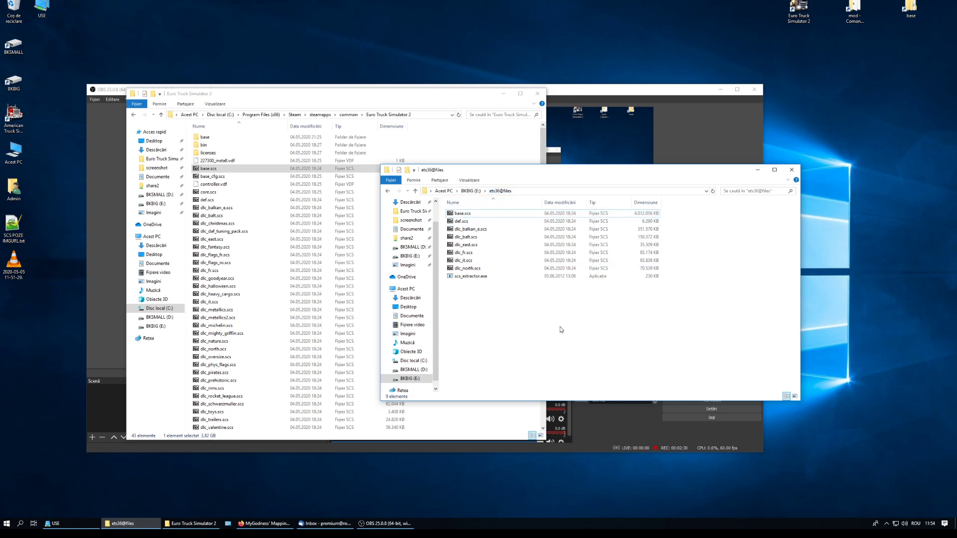
click(463, 277)
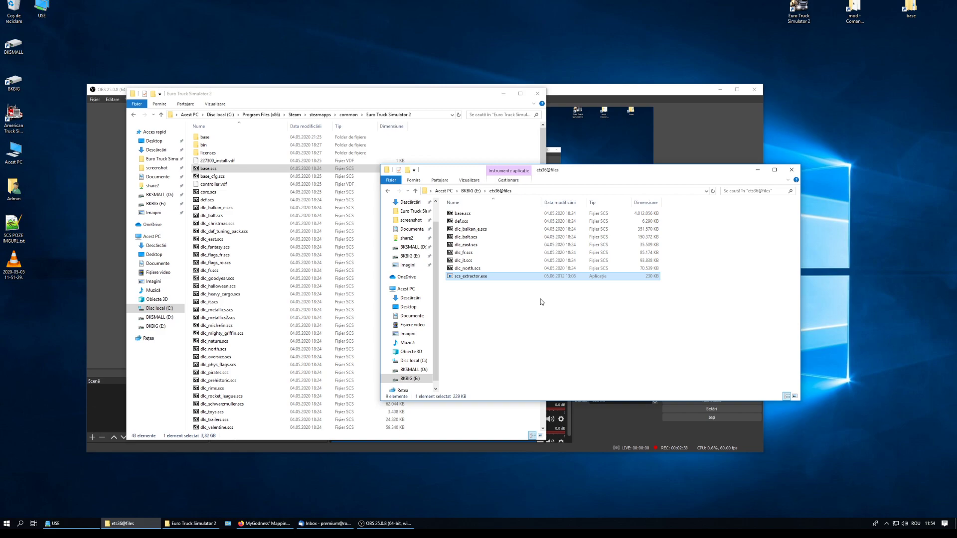
click(479, 299)
click(468, 277)
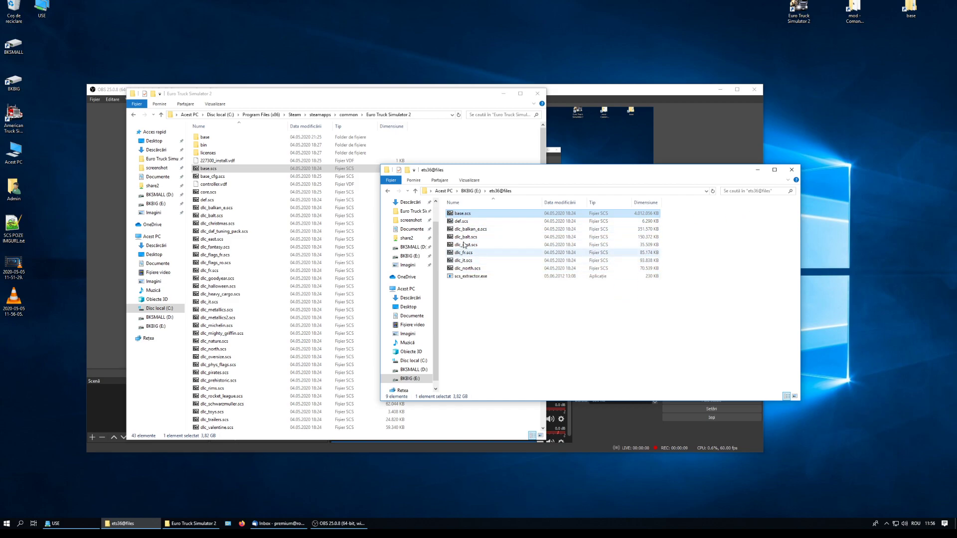
click(500, 304)
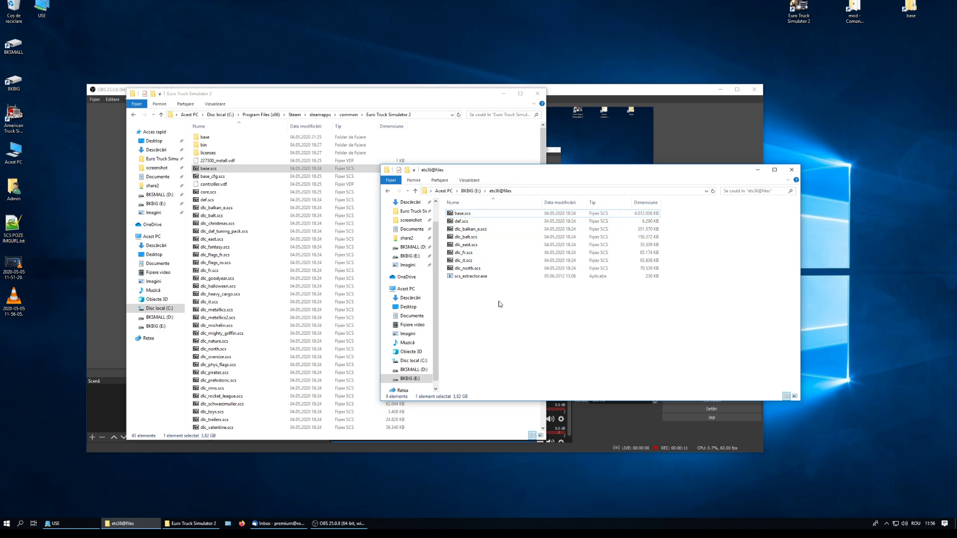
Extract def.scs with scs_extractor.exe in ets36@files and check the extracted def folder.
click(471, 223)
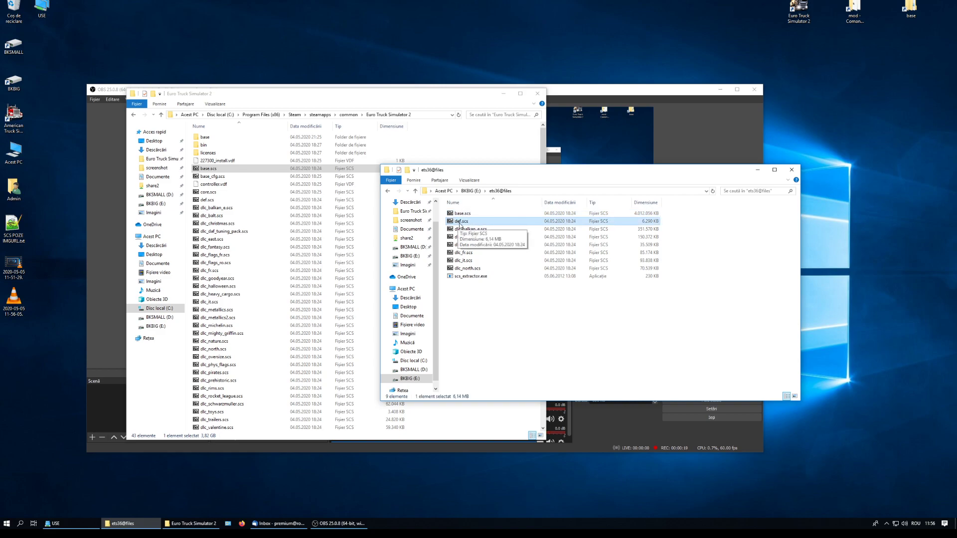
drag(459, 224, 470, 277)
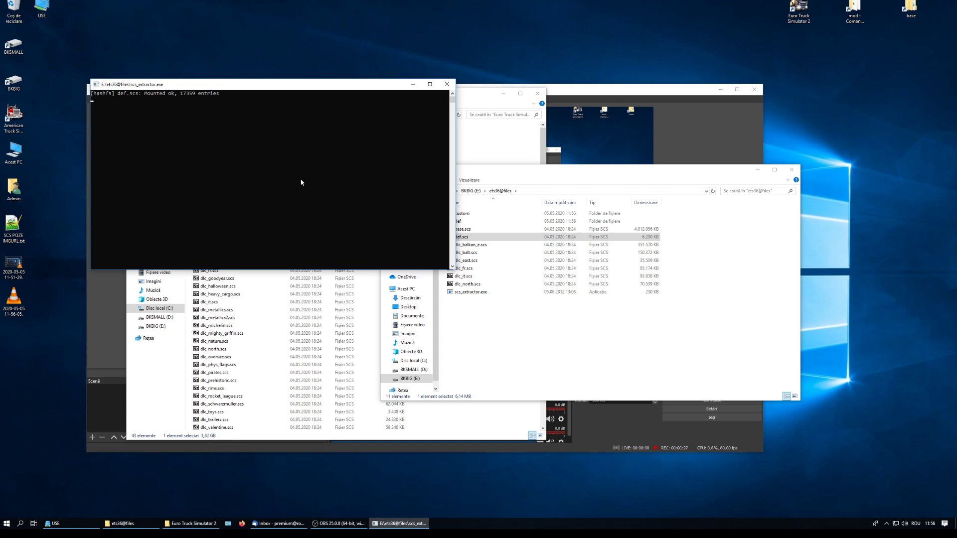
click(550, 309)
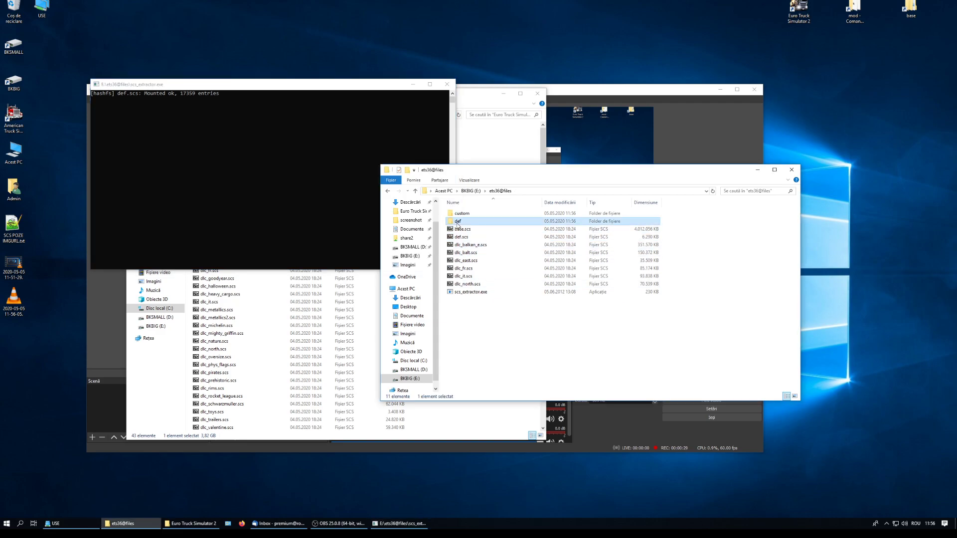
double_click(457, 221)
key(BackSpace)
mouse_move(458, 225)
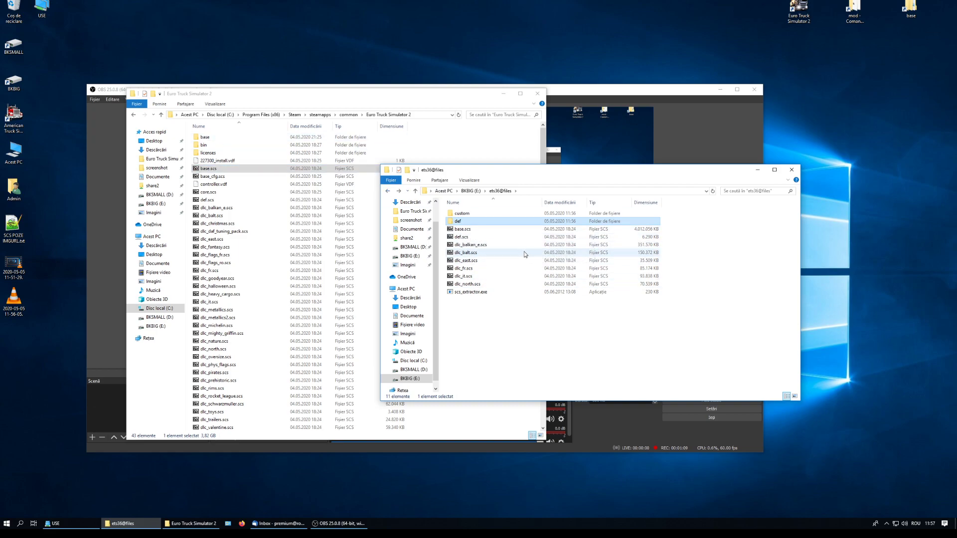
Extract dlc_north.scs with scs_extractor.exe and return to the ets36@files window.
click(469, 246)
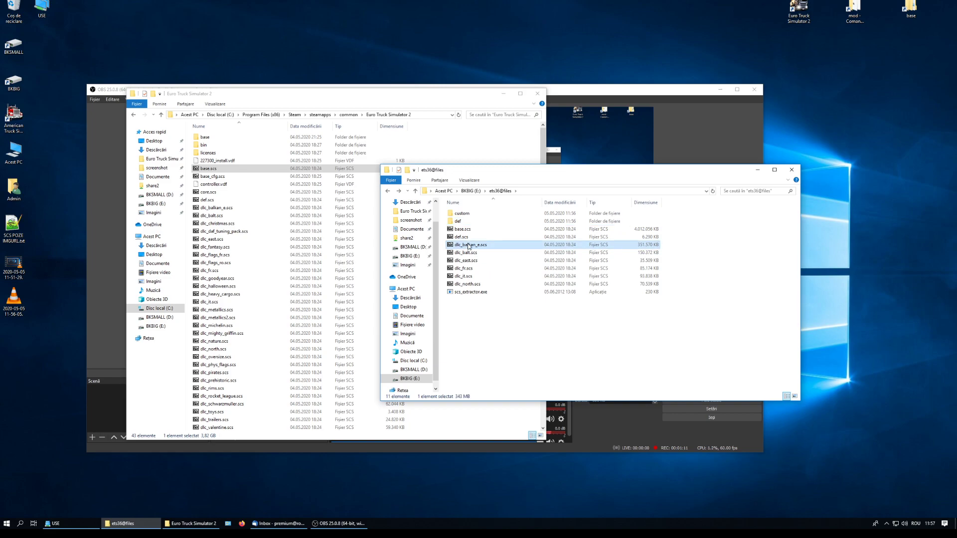
click(469, 285)
drag(465, 285, 480, 292)
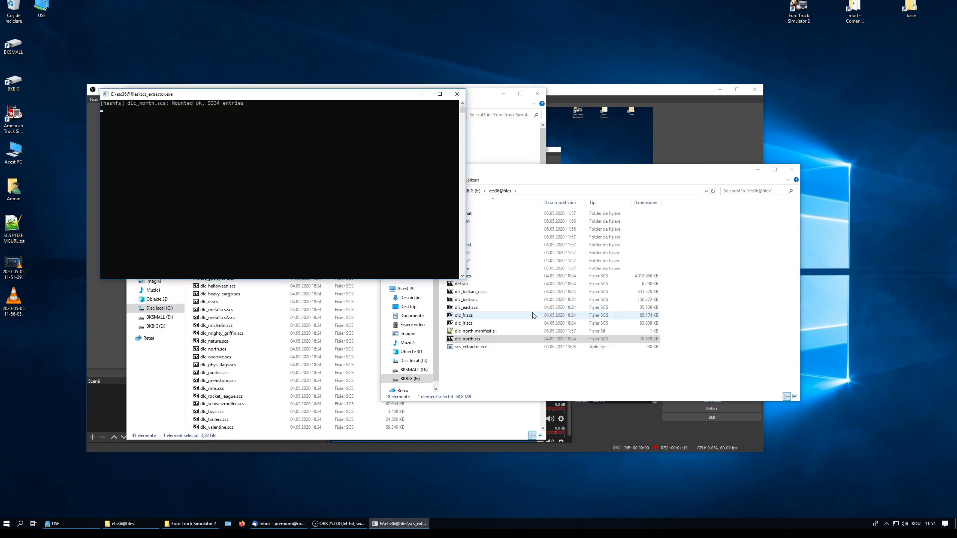
click(715, 354)
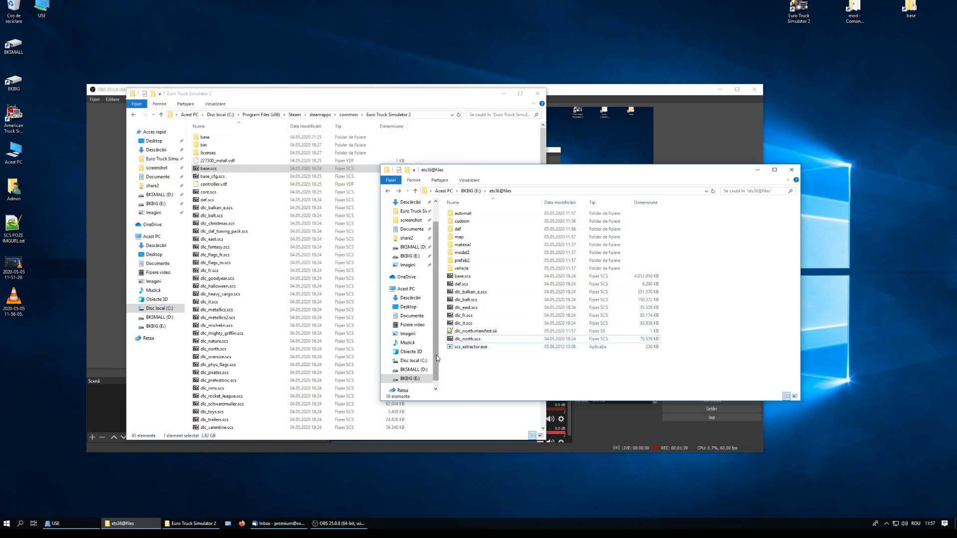
Examine the extracted definition files in def\world and go back to ets36@files.
double_click(458, 230)
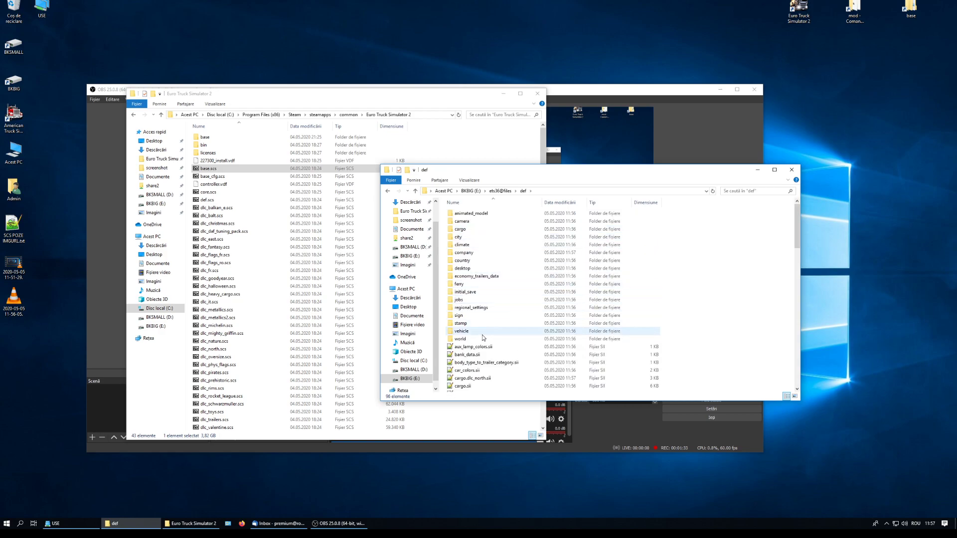
double_click(460, 339)
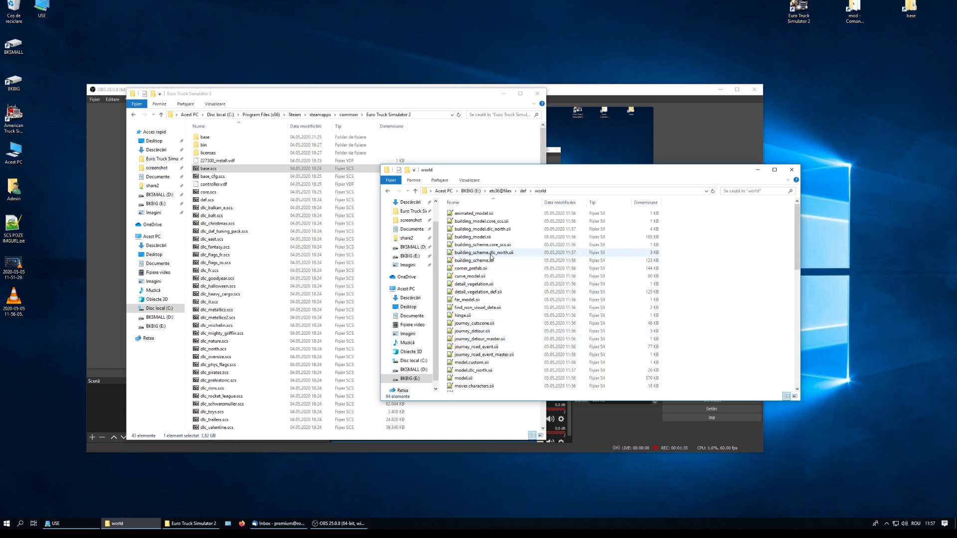
click(388, 191)
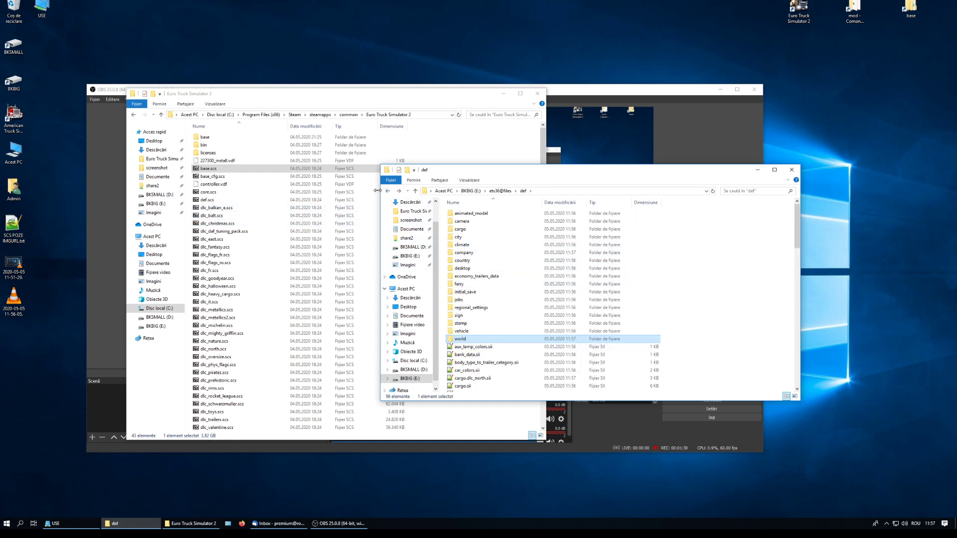
click(388, 192)
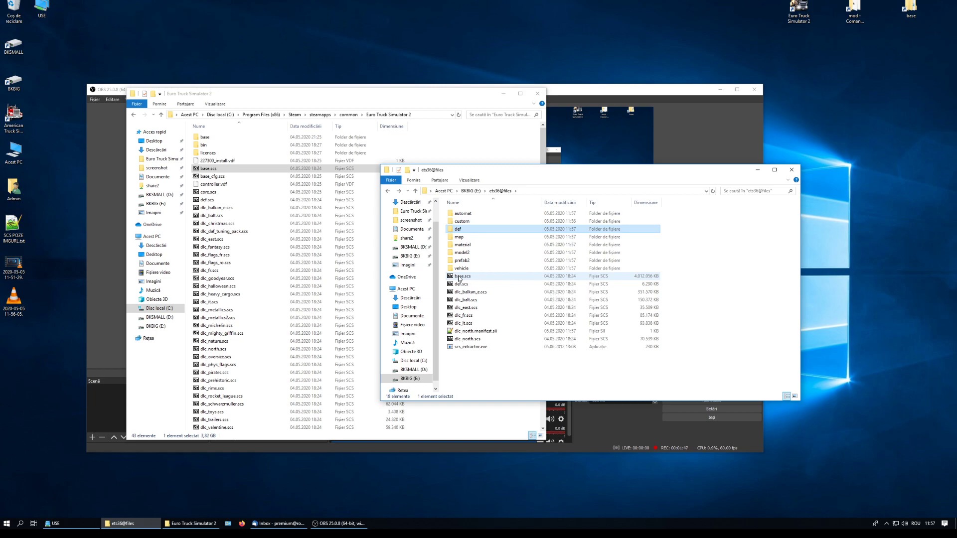
Extract base.scs and dlc_balkan_e.scs with scs_extractor.exe.
drag(458, 278, 482, 351)
click(504, 307)
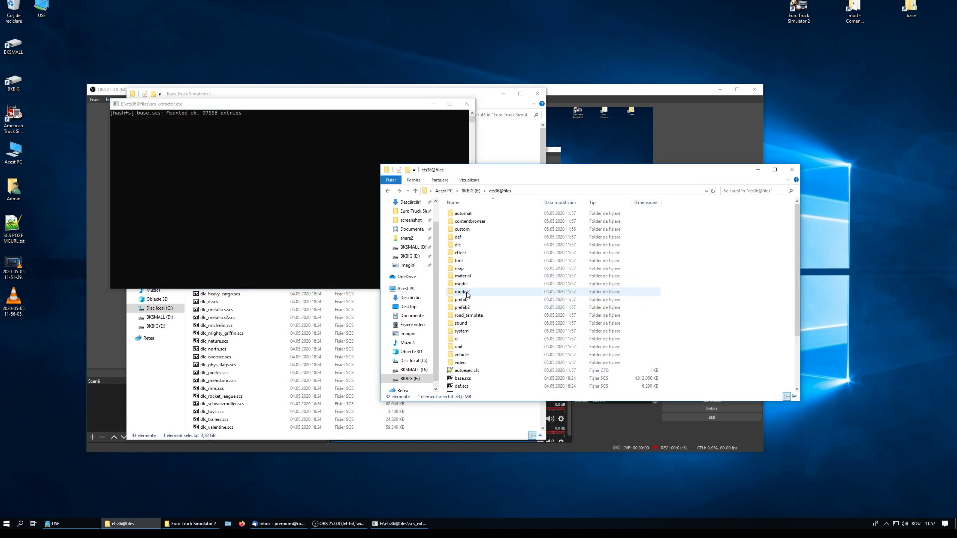
scroll(493, 323, down, 3)
drag(492, 324, 471, 380)
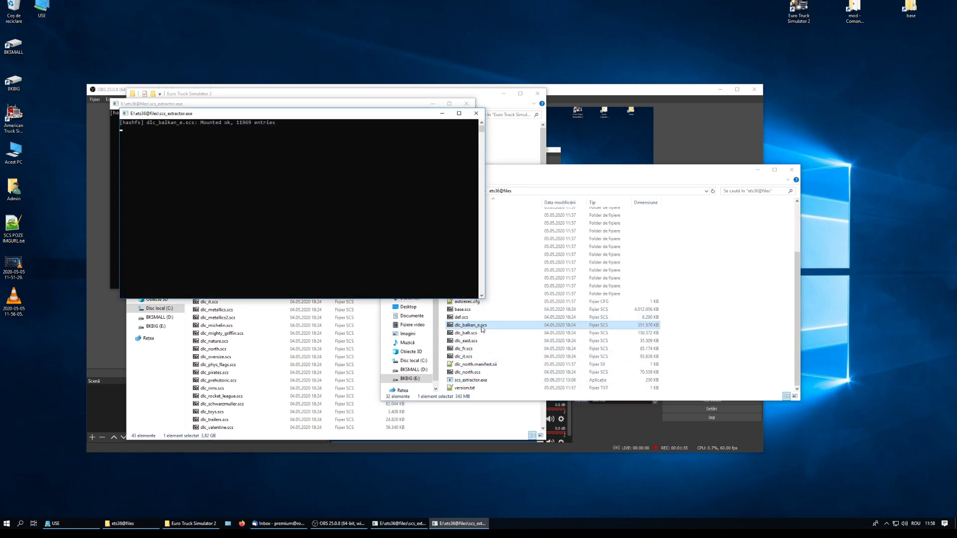
Extract dlc_east.scs with scs_extractor.exe.
click(467, 341)
drag(468, 345, 482, 390)
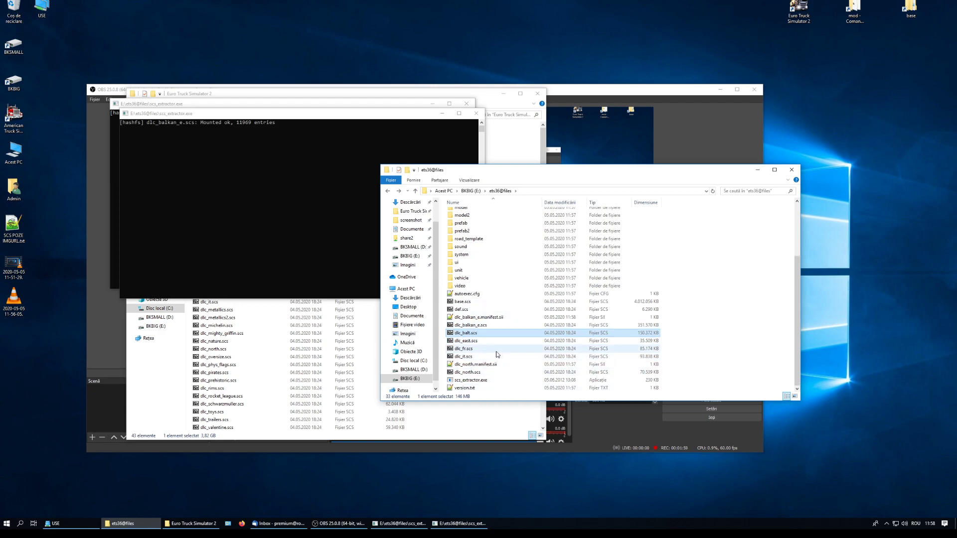
drag(466, 341, 485, 382)
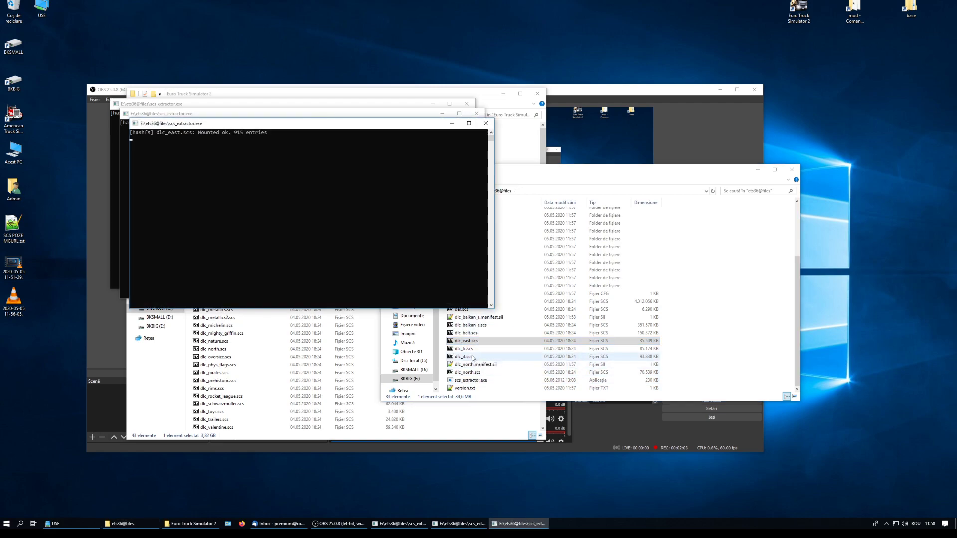
Extract dlc_fr.scs and dlc_it.scs with scs_extractor.exe.
click(466, 350)
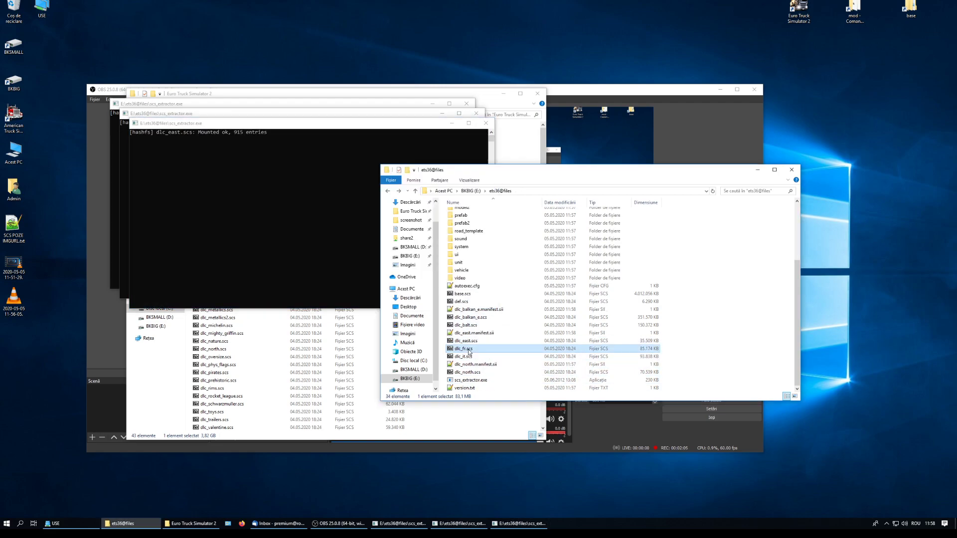
drag(472, 352, 473, 380)
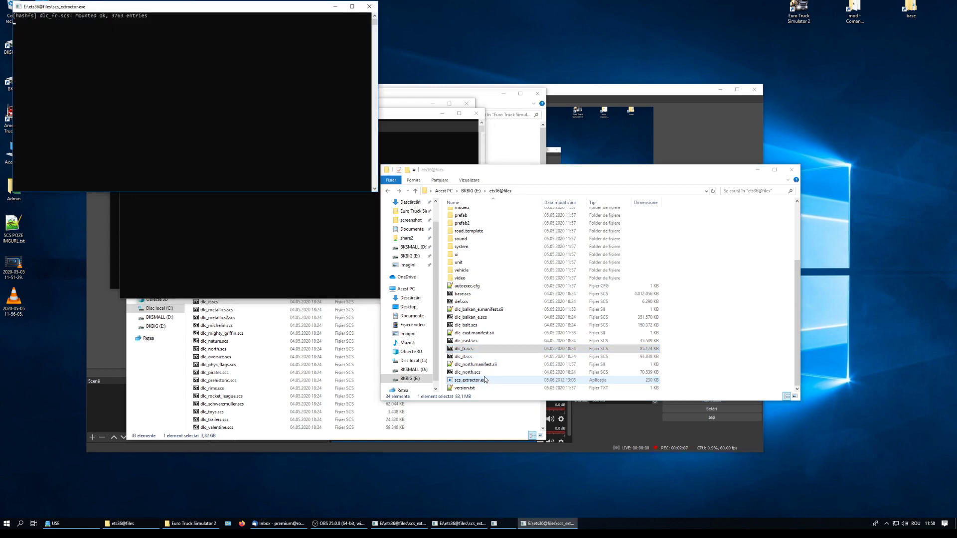
click(466, 358)
drag(463, 357, 471, 380)
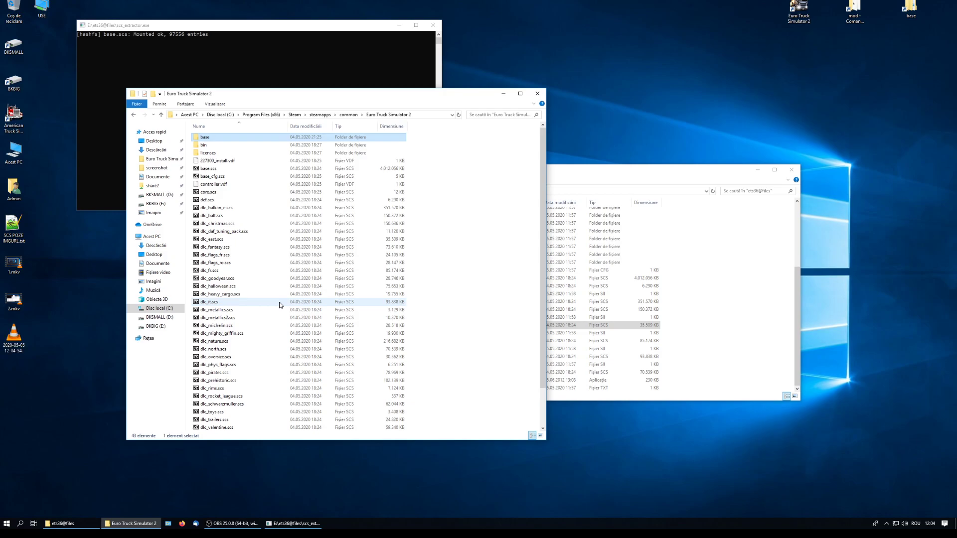
click(239, 524)
click(240, 524)
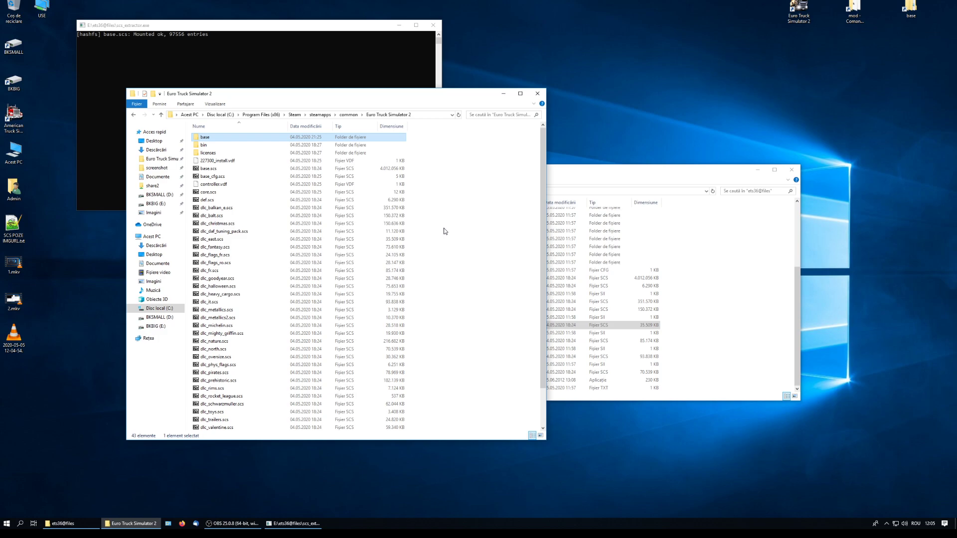
drag(172, 27, 186, 21)
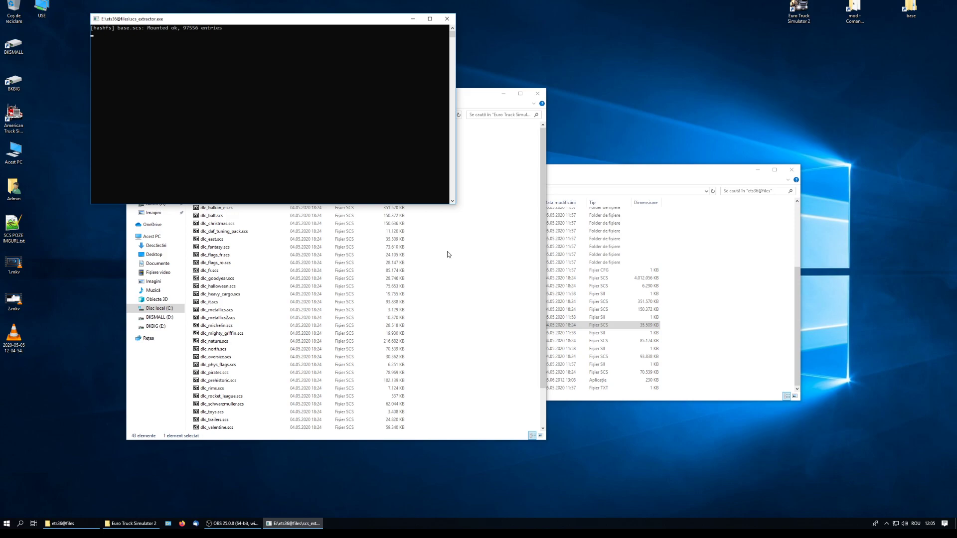
click(273, 277)
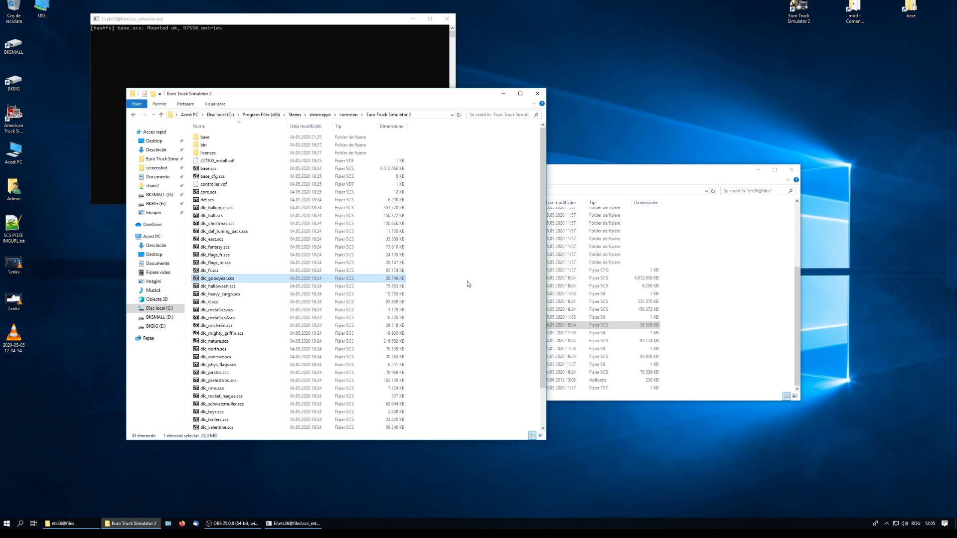
scroll(291, 159, down, 1)
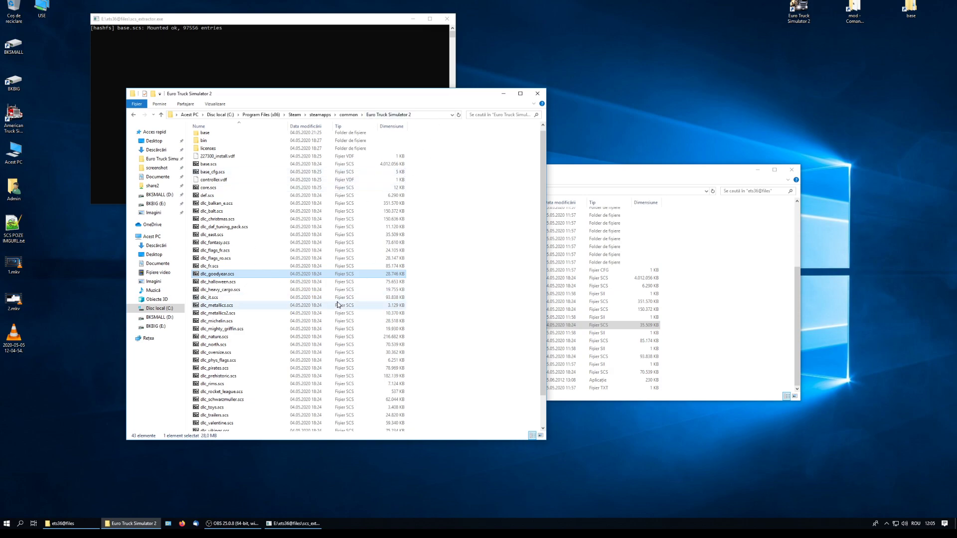
scroll(268, 297, up, 1)
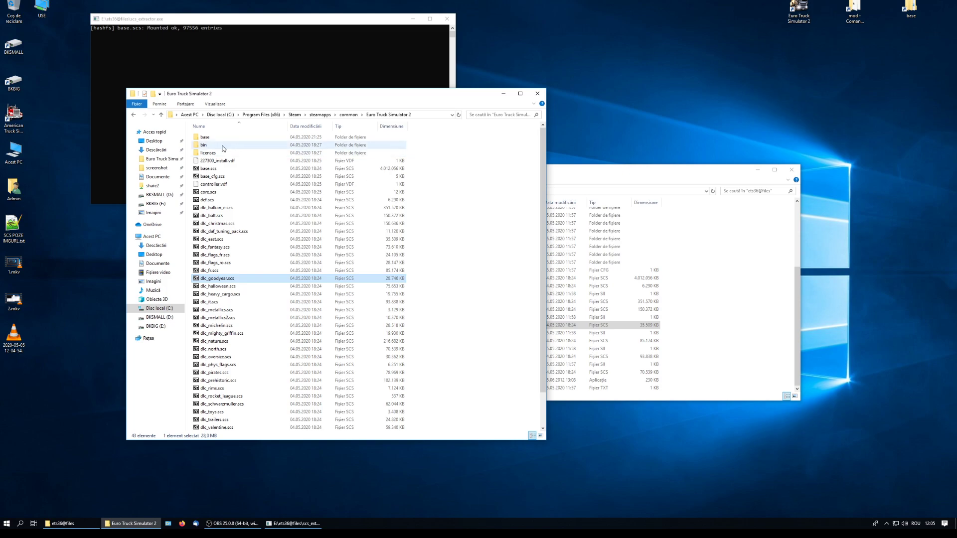
Look into the base folder of Euro Truck Simulator 2 and examine its general and security properties.
double_click(205, 137)
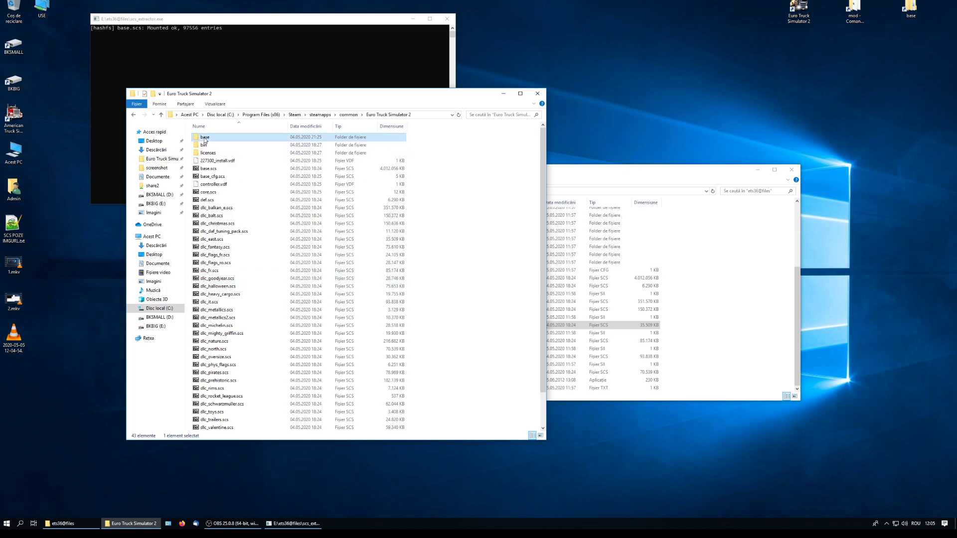
click(133, 115)
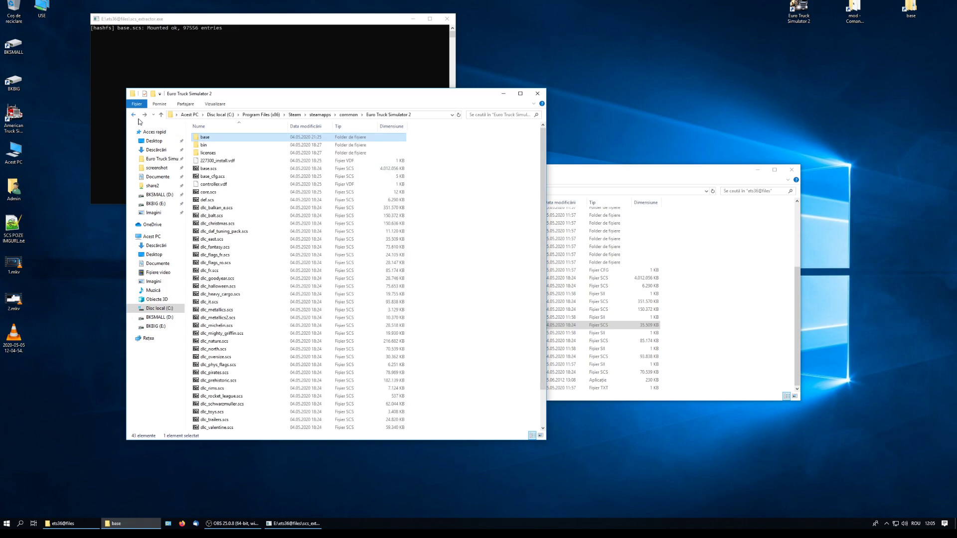
right_click(459, 203)
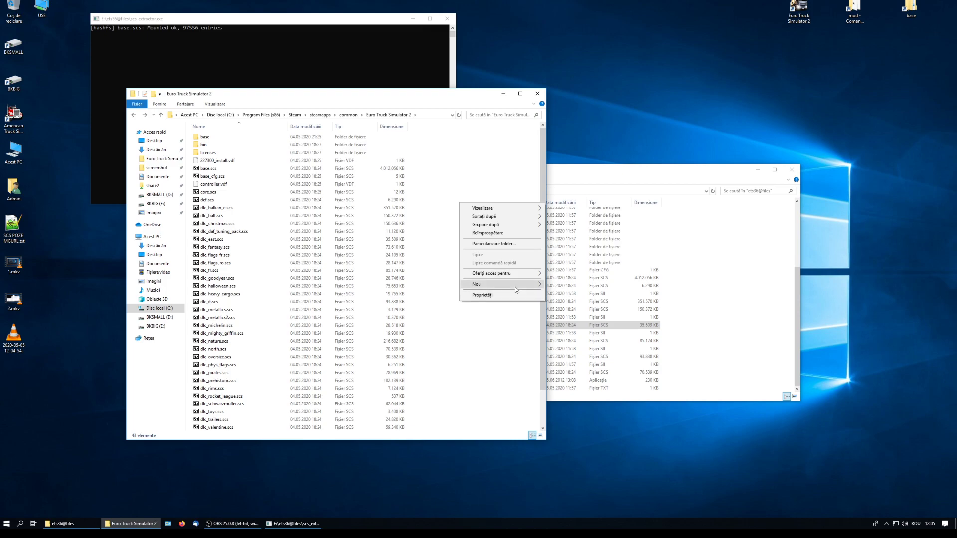
mouse_move(515, 290)
click(201, 140)
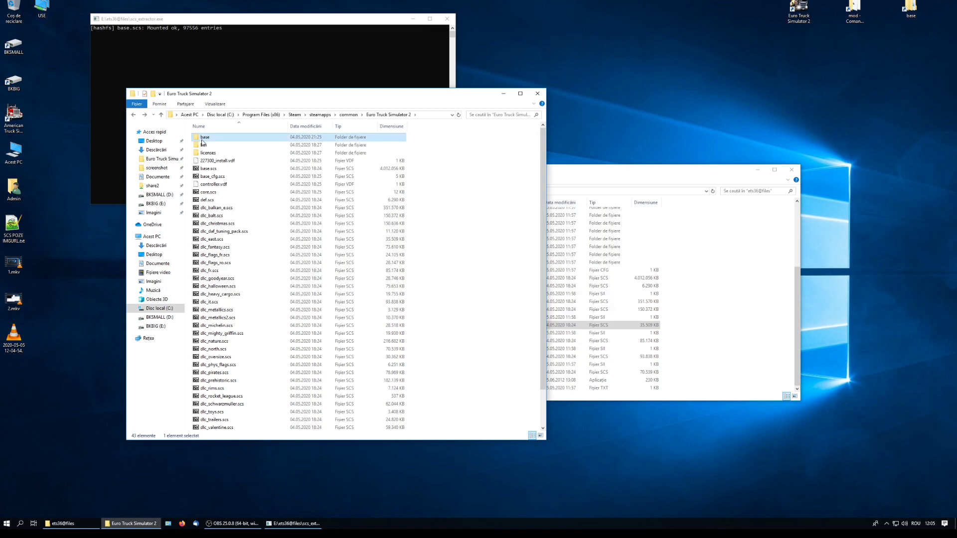
right_click(204, 141)
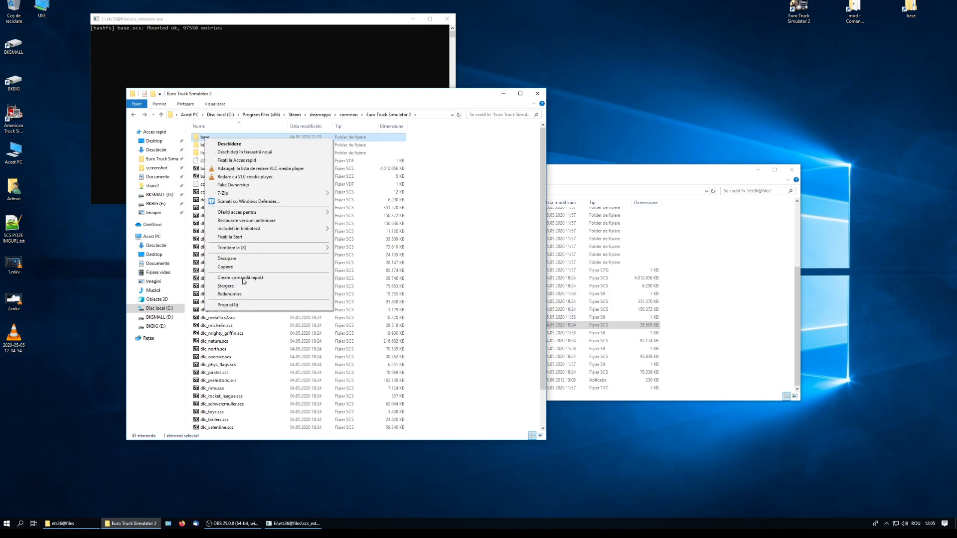
click(326, 305)
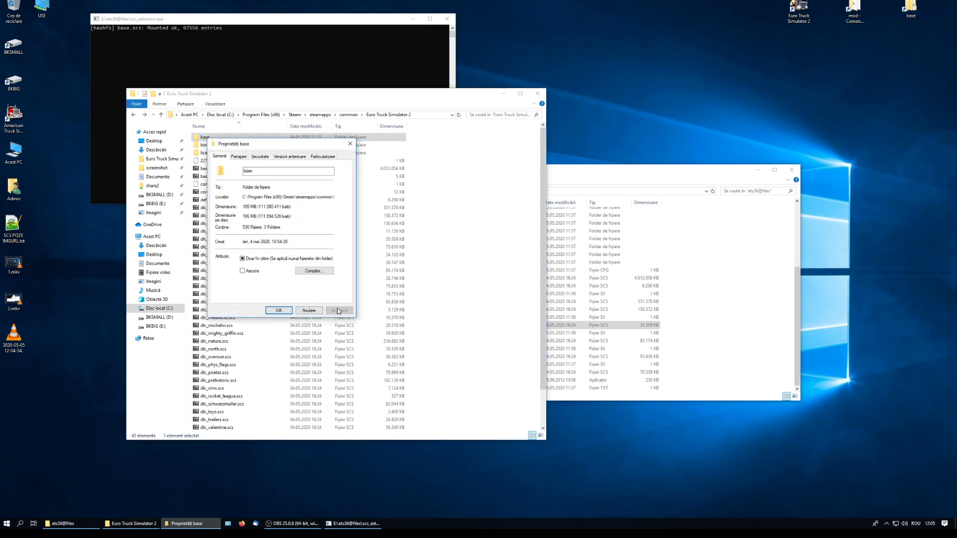
click(259, 157)
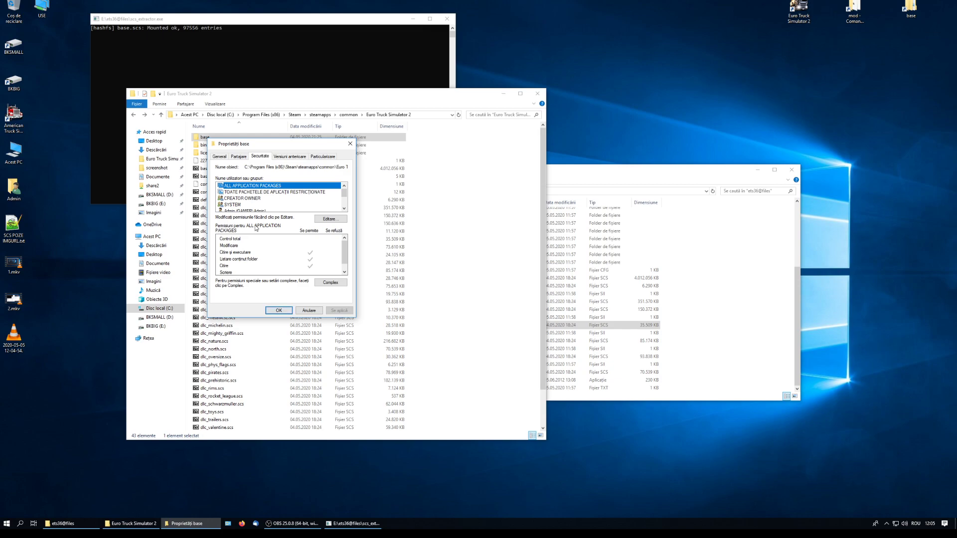
click(280, 311)
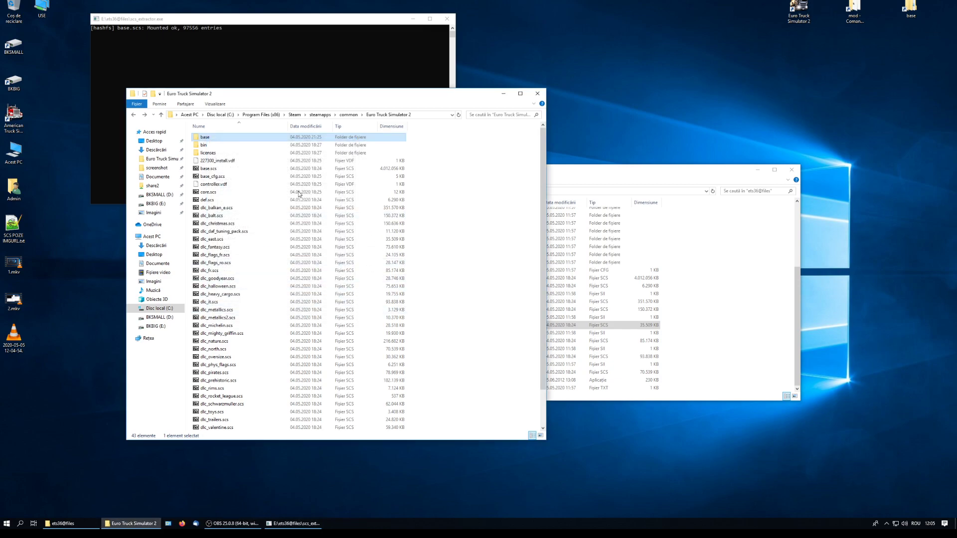
Clear the read-only attribute of the base folder, applying the change to its subfolders and files.
right_click(207, 142)
click(269, 306)
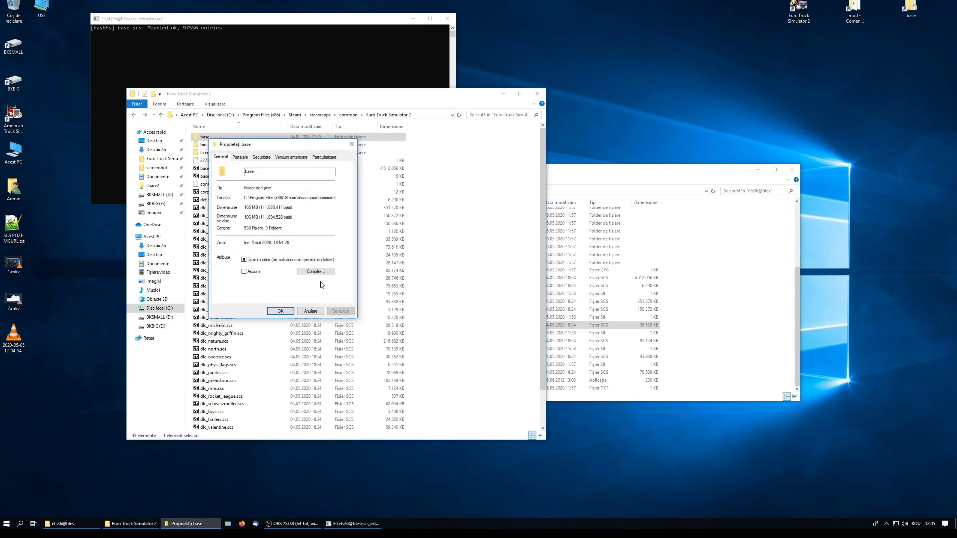
click(245, 260)
click(341, 311)
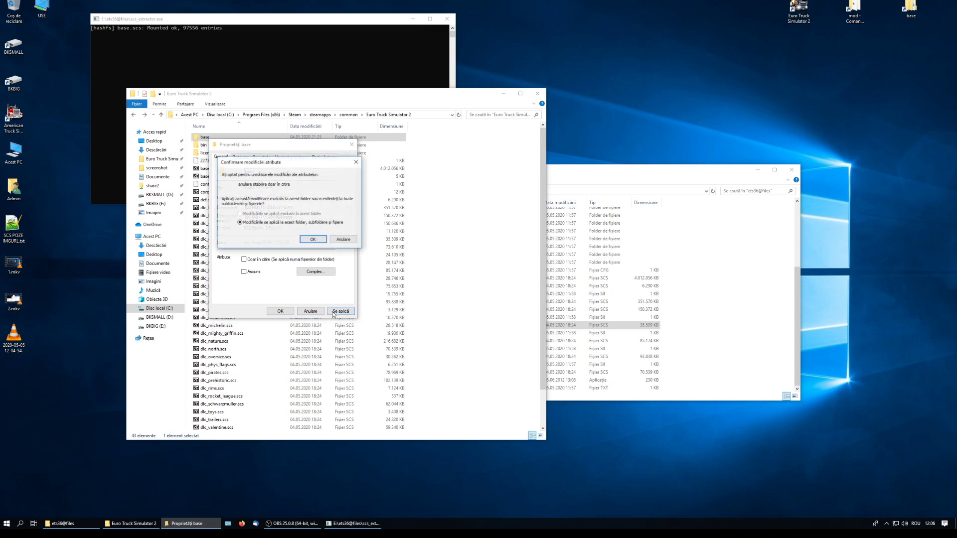
click(314, 241)
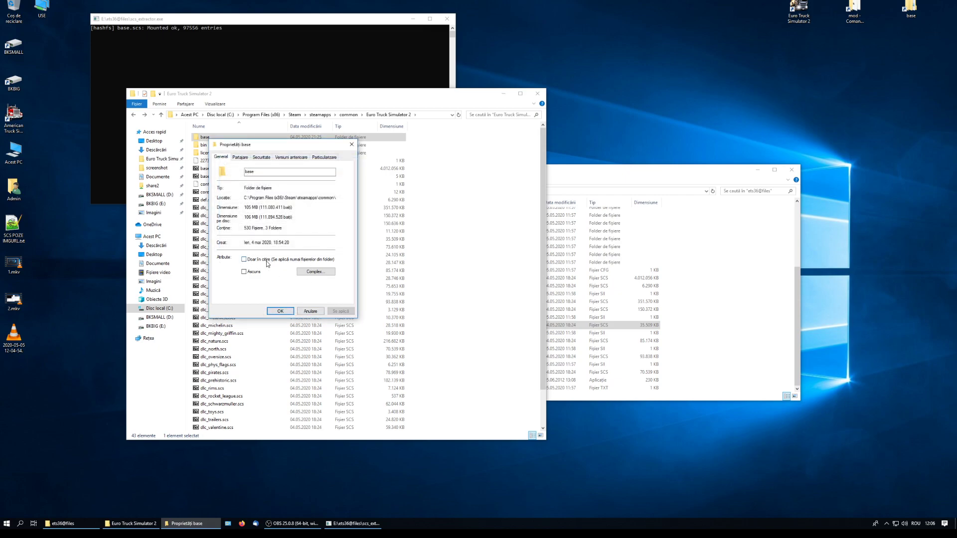
click(280, 311)
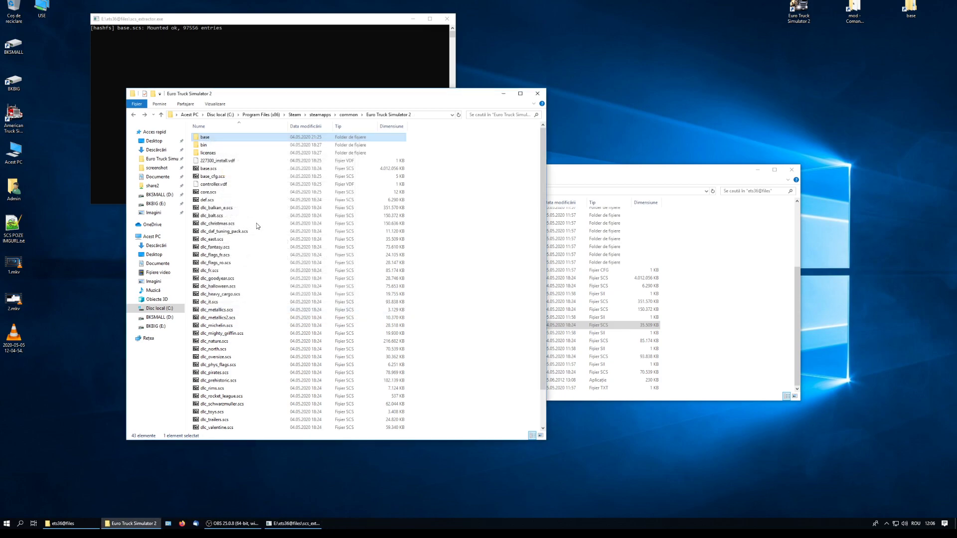
Examine the contents of the base folder and return to the Euro Truck Simulator 2 folder.
double_click(210, 140)
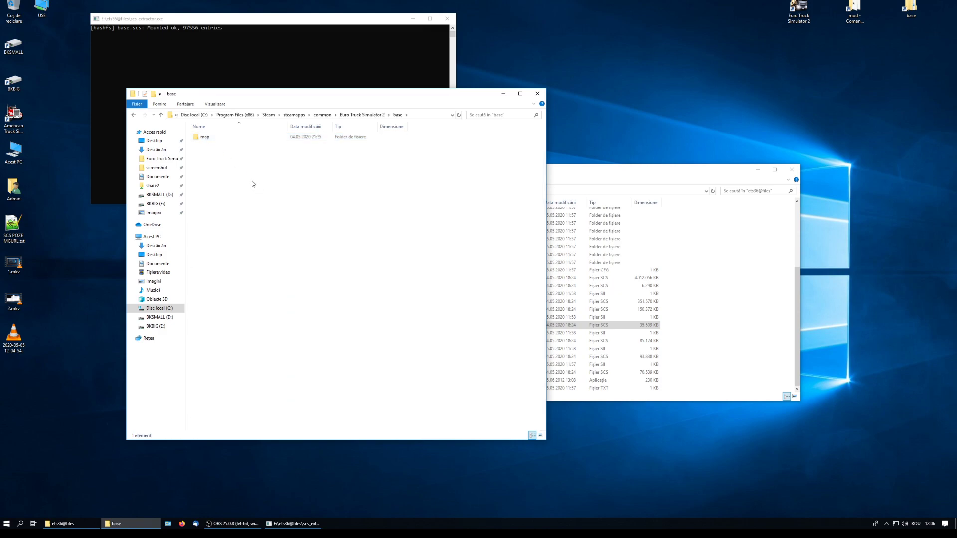
click(210, 139)
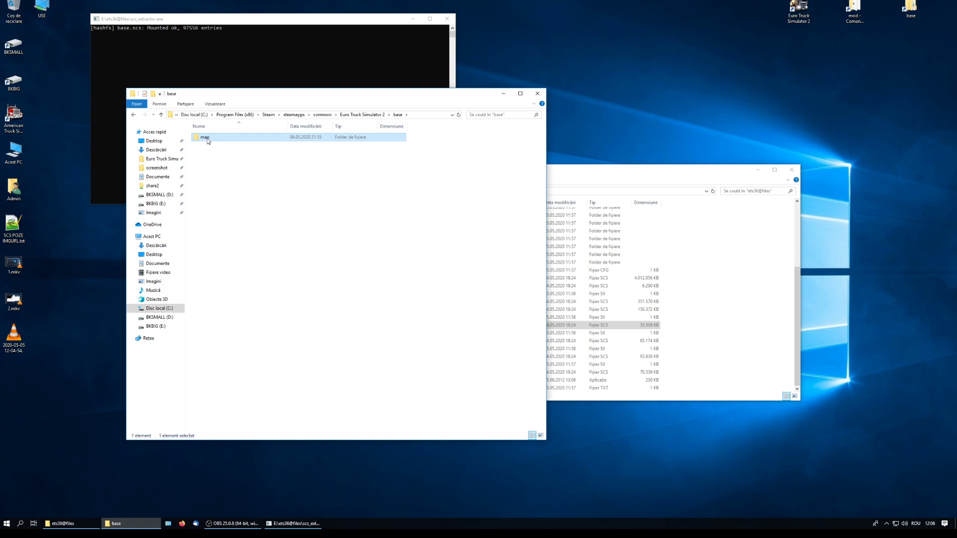
click(134, 116)
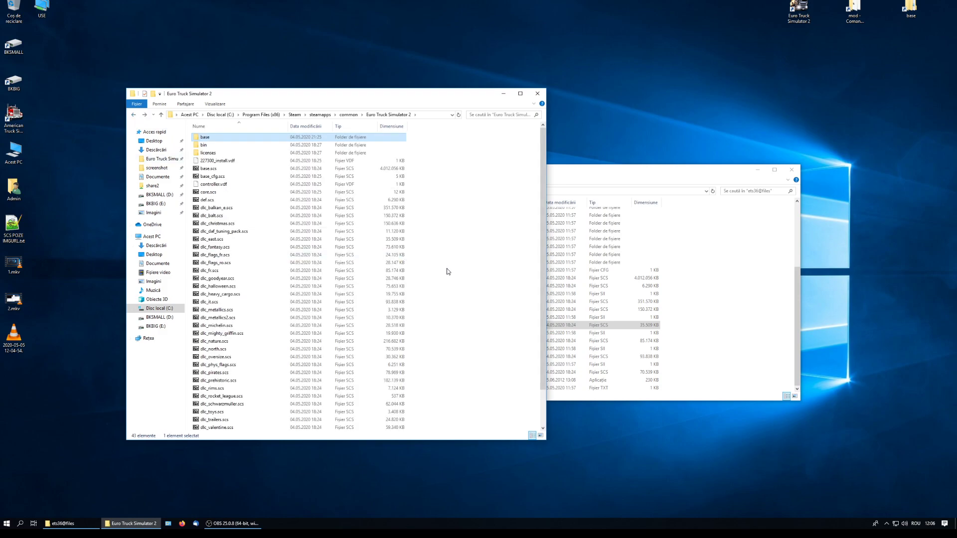
Arrange the Euro Truck Simulator 2 and ets36@files windows next to each other and make ets36@files tall enough to show all its files.
drag(300, 97, 246, 98)
click(535, 265)
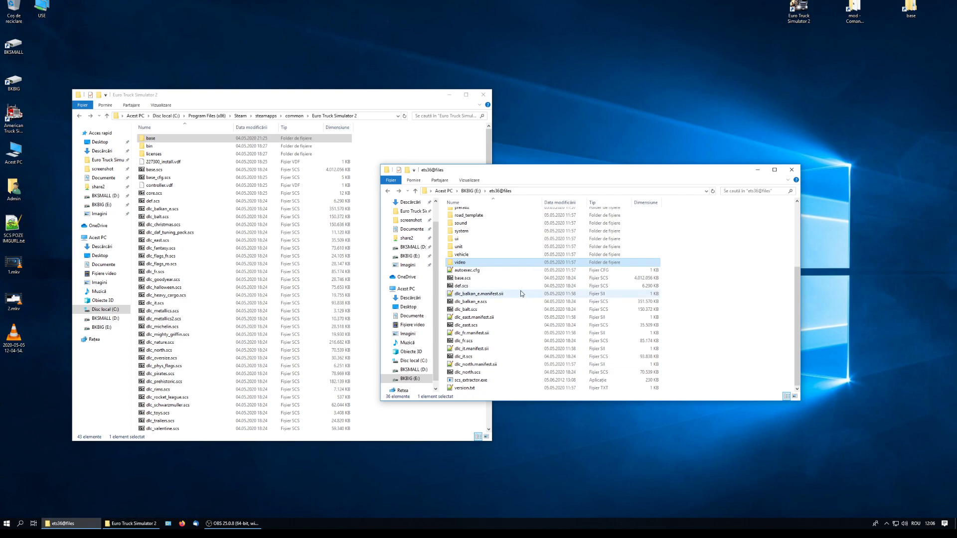
scroll(521, 293, up, 4)
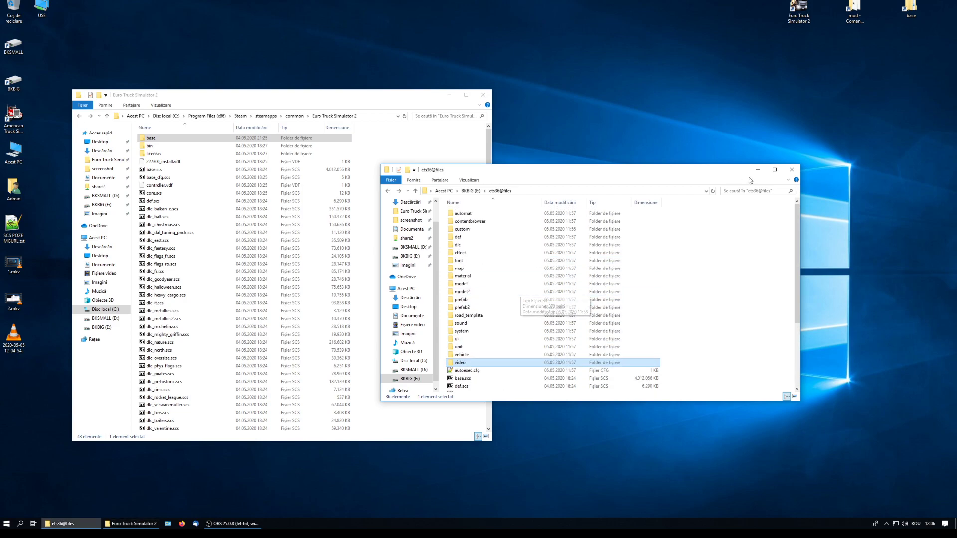
drag(705, 174, 650, 88)
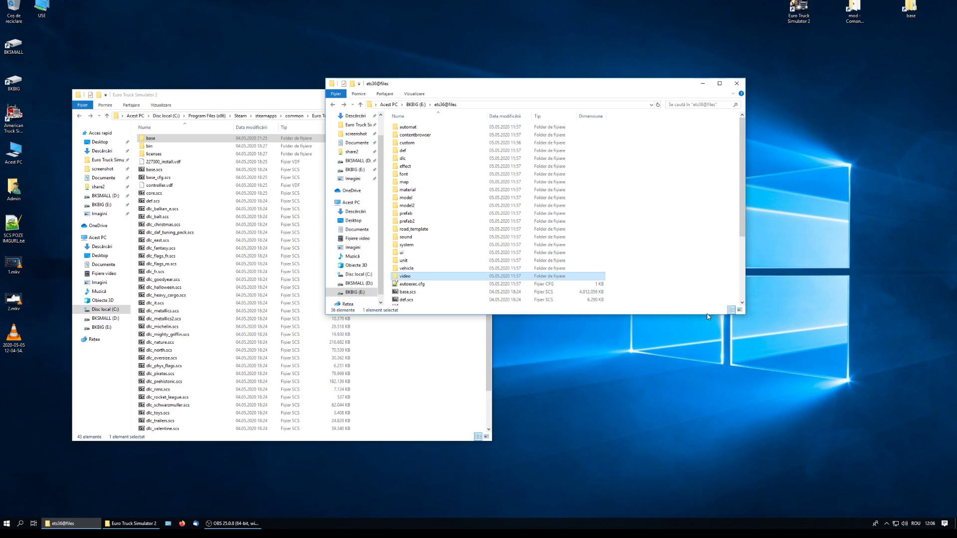
drag(706, 314, 707, 442)
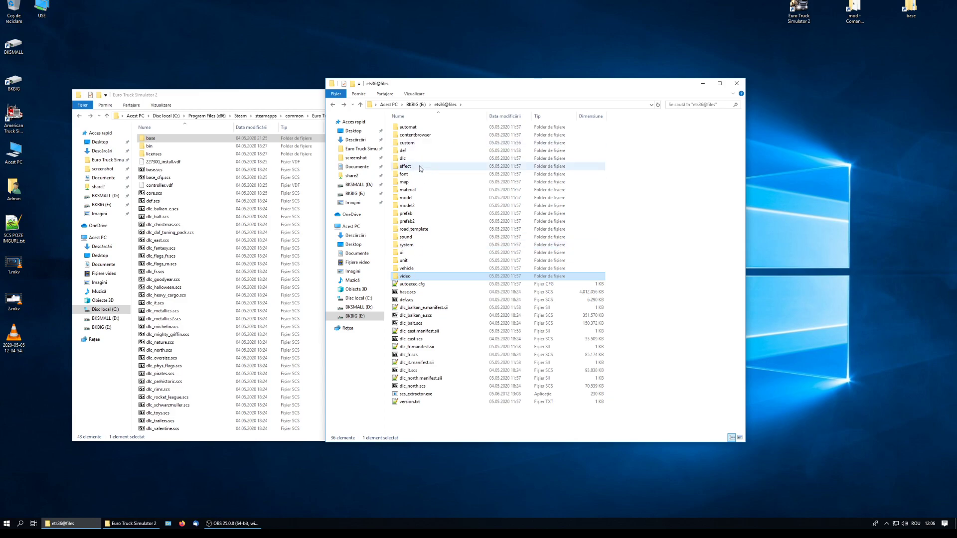
Delete the base, def and DLC .scs archives together with the DLC manifest.sii files from ets36@files.
drag(632, 292, 468, 397)
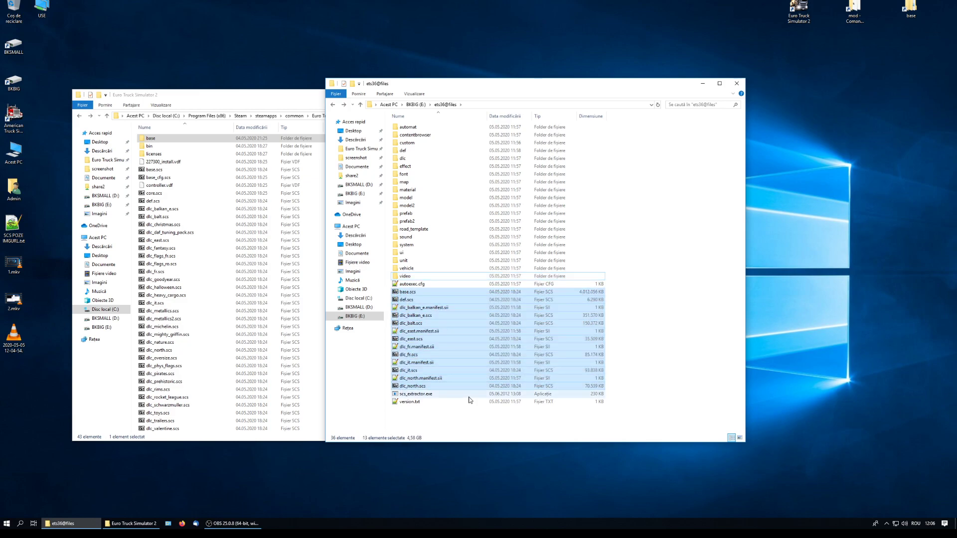
right_click(458, 332)
click(507, 418)
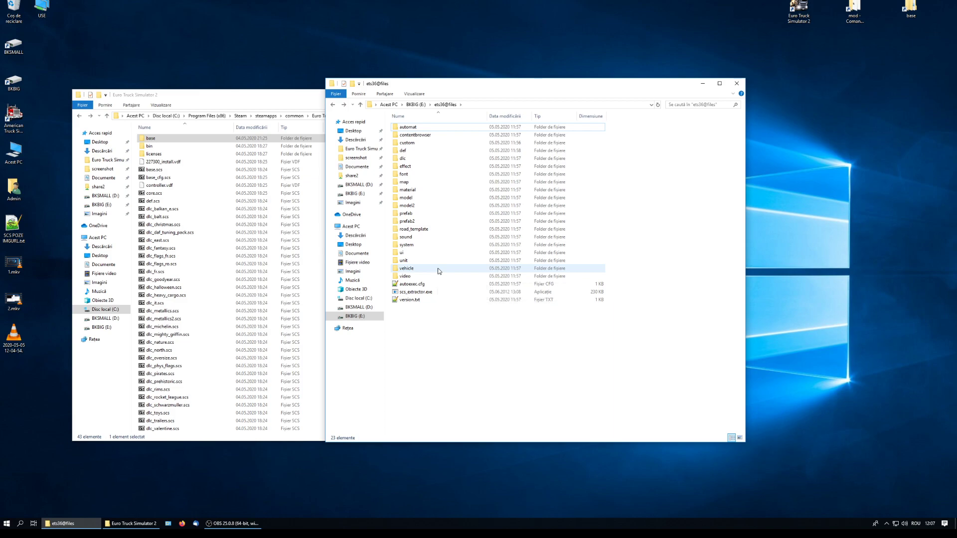
Create a desktop shortcut to eurotrucks2.exe from the game's bin\win_x64 folder.
click(205, 216)
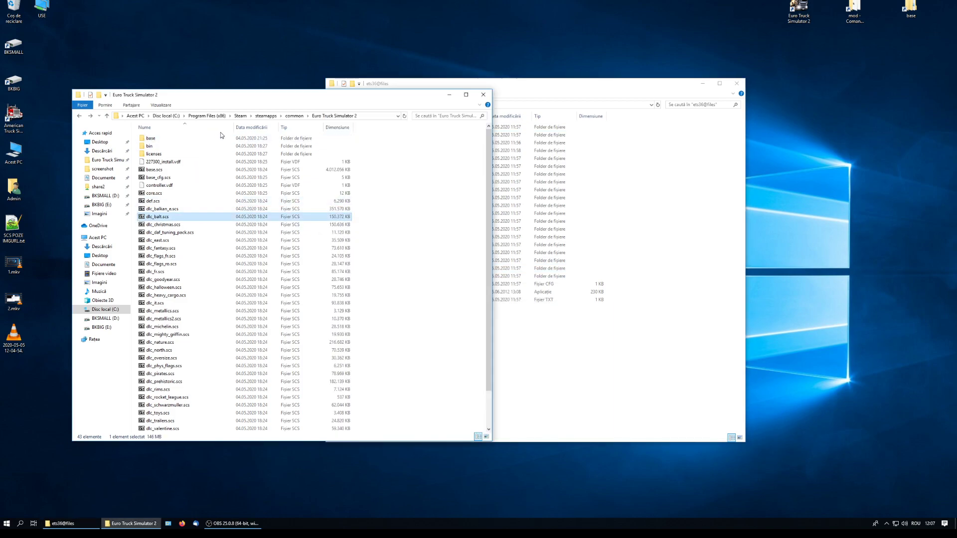
scroll(377, 312, down, 2)
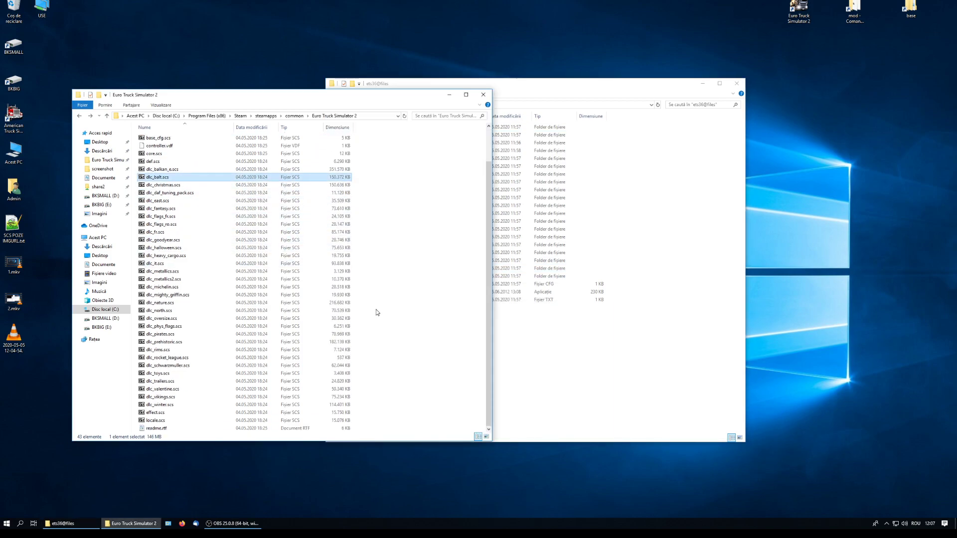
scroll(397, 291, up, 2)
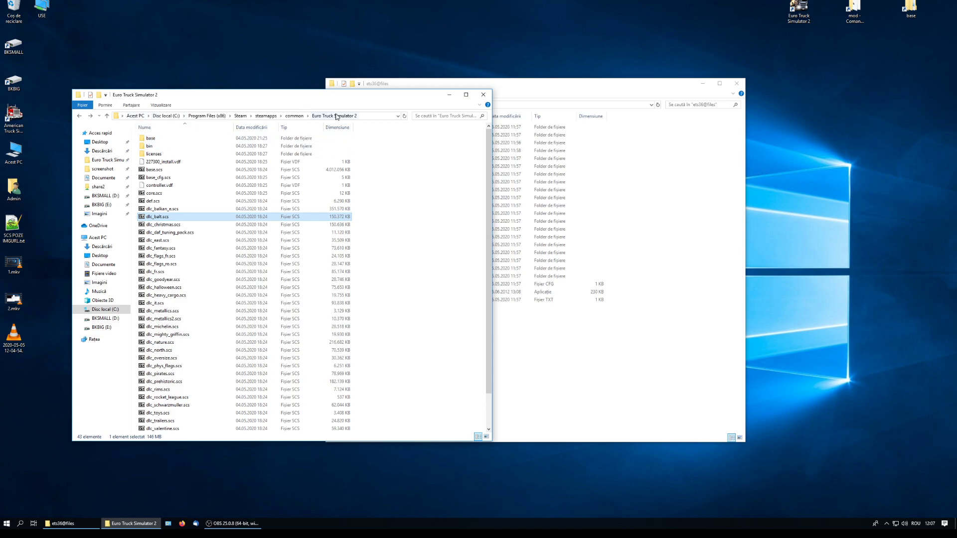
double_click(149, 146)
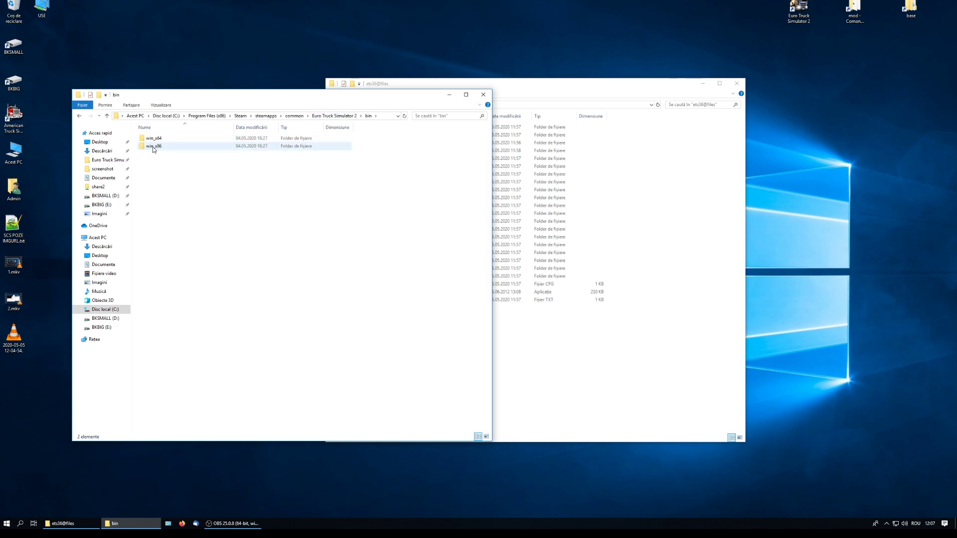
double_click(157, 142)
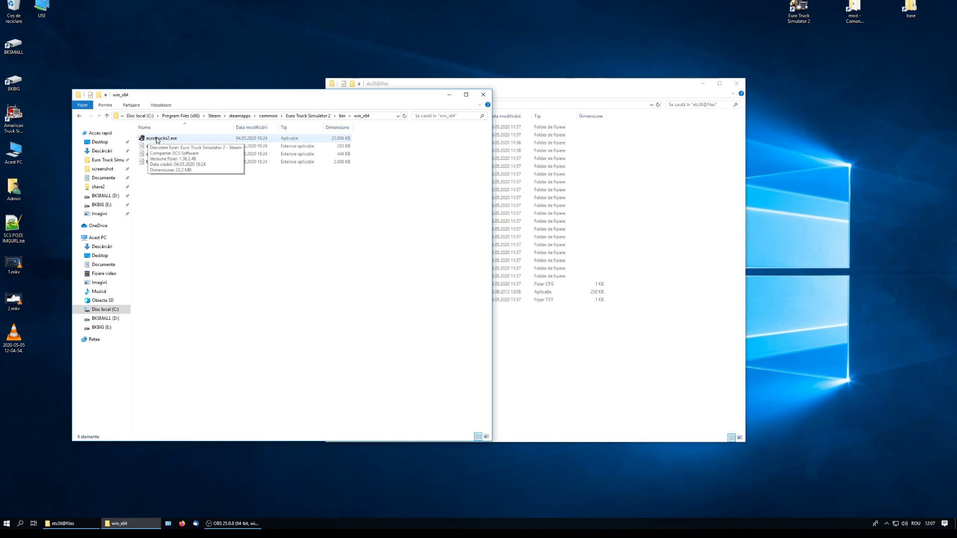
right_click(156, 140)
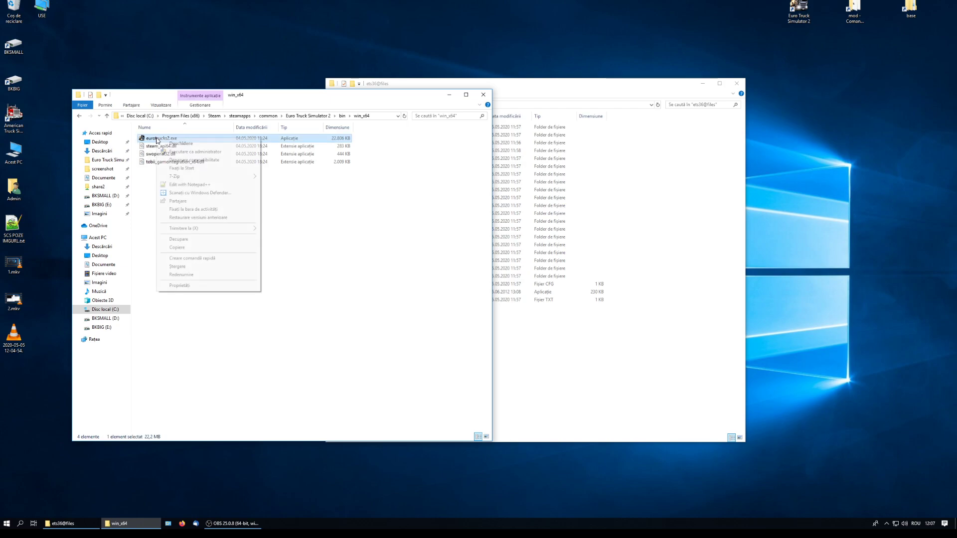
mouse_move(217, 228)
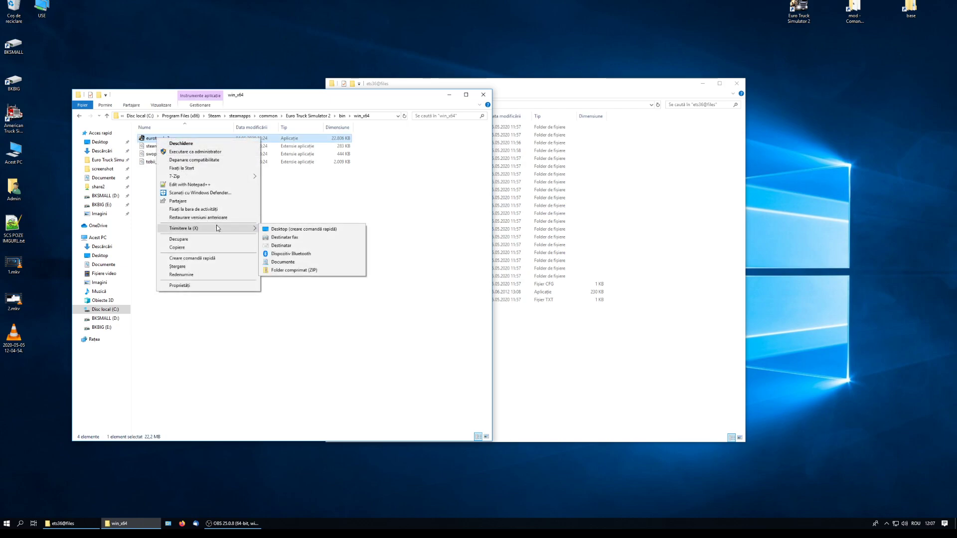
click(297, 230)
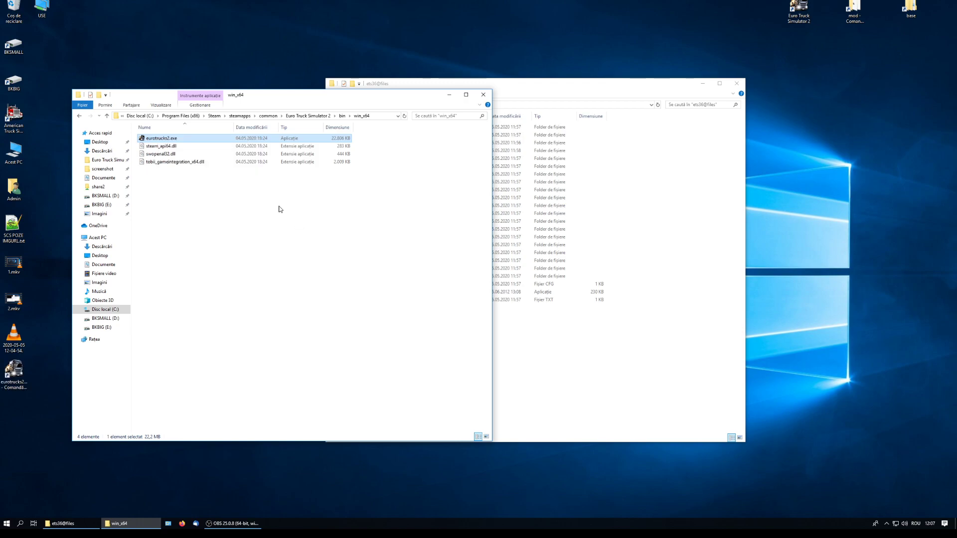
Go back to the Euro Truck Simulator 2 folder and close its window, leaving ets36@files open.
click(79, 116)
click(79, 116)
scroll(370, 298, down, 2)
scroll(370, 301, up, 2)
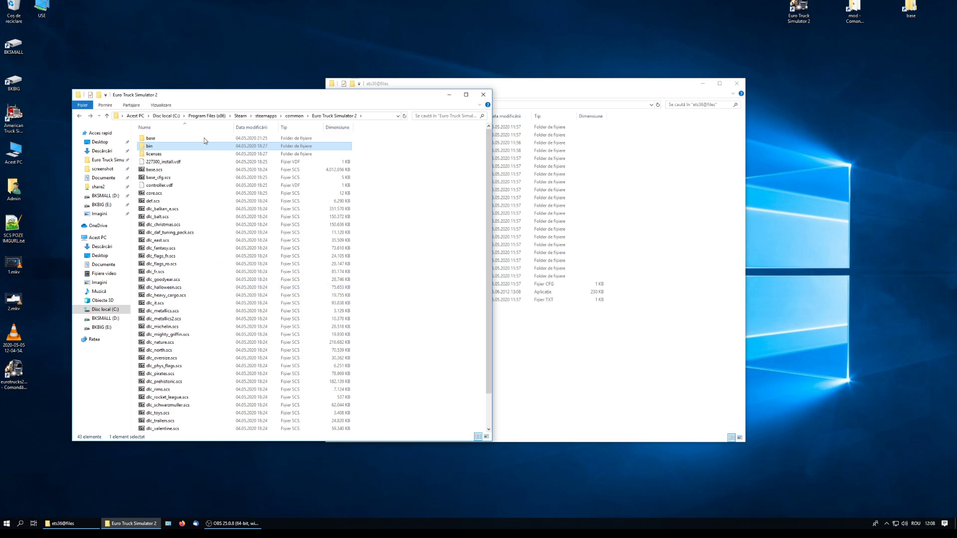
click(482, 94)
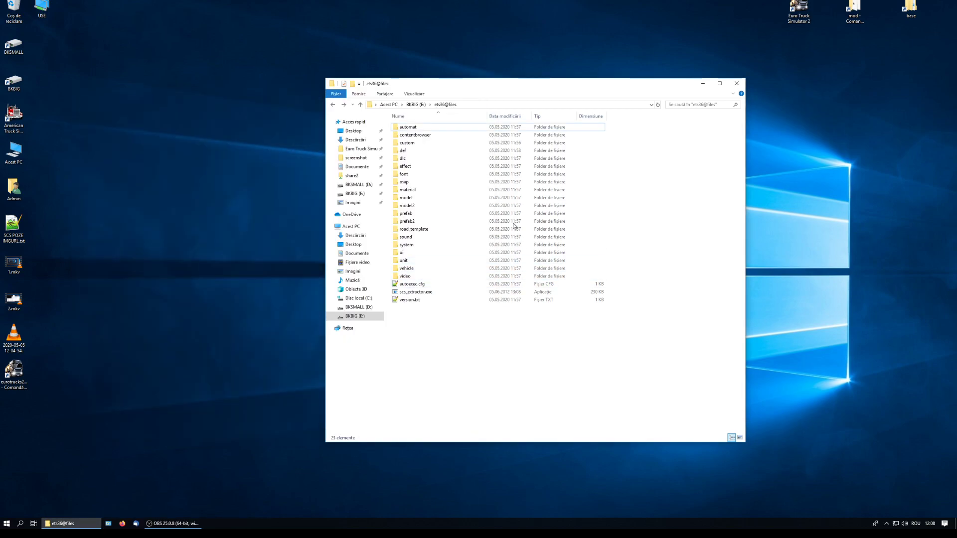
Create a new folder named mod in the Euro Truck Simulator 2 folder under Documente.
drag(666, 86, 592, 88)
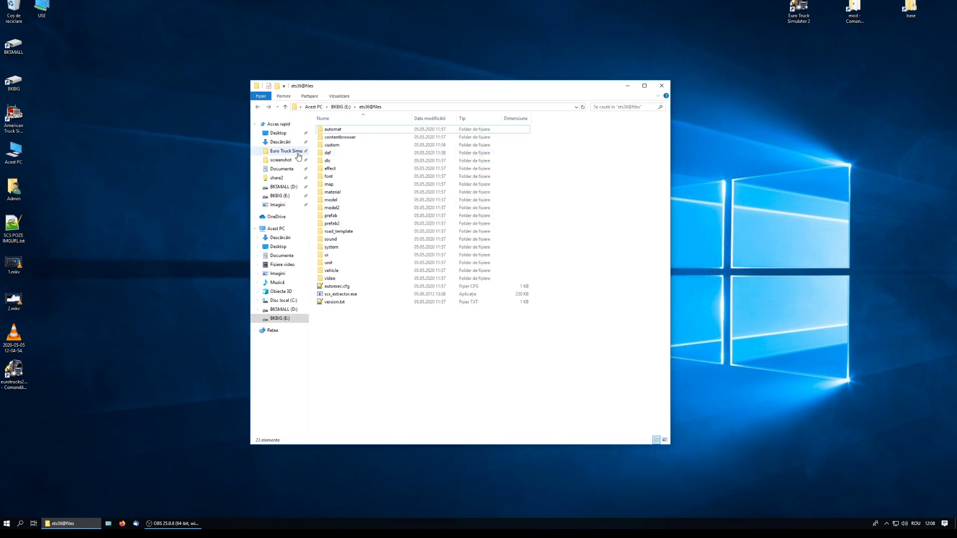
click(282, 168)
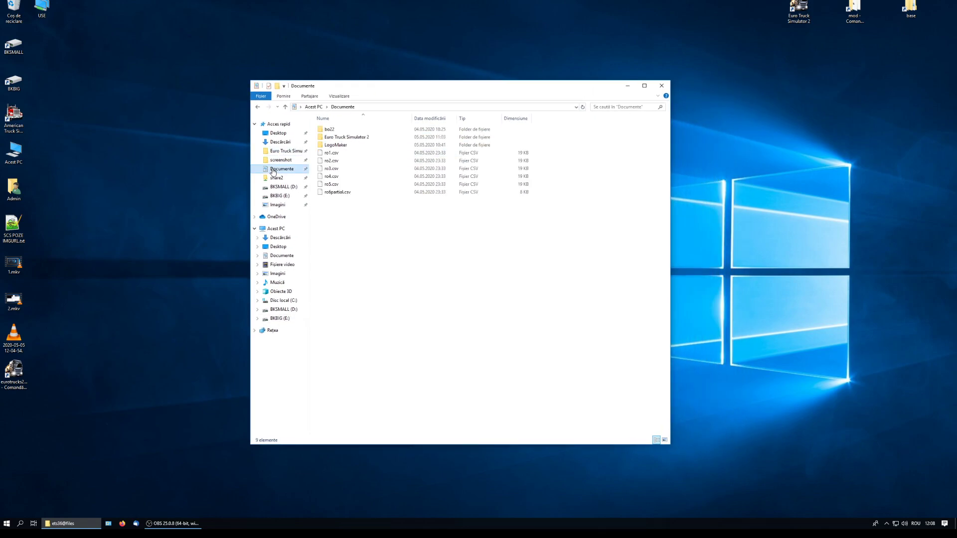
double_click(355, 142)
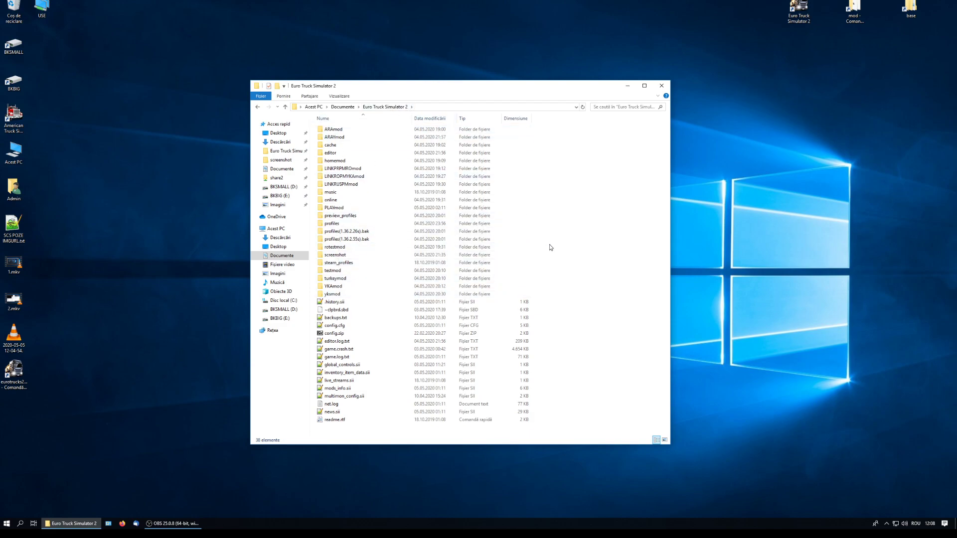
right_click(596, 181)
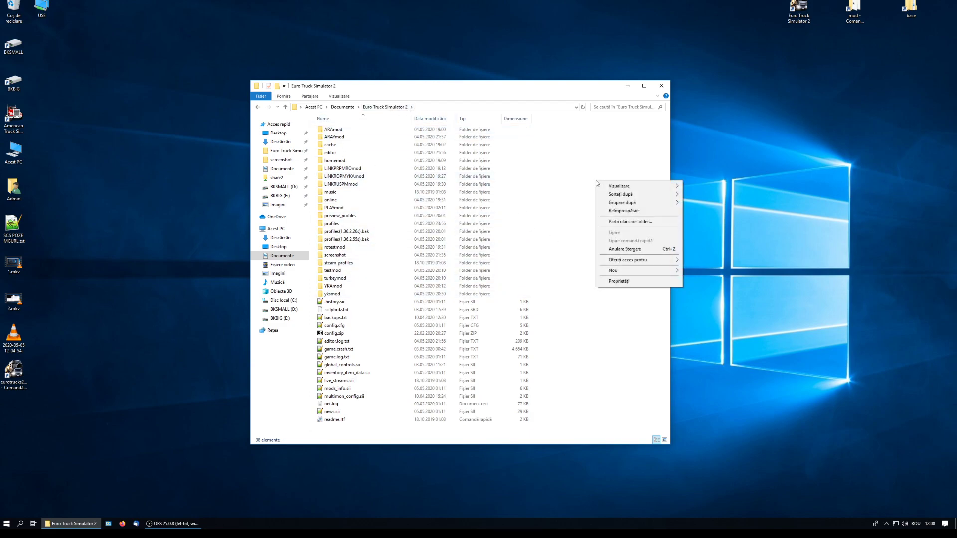
mouse_move(651, 271)
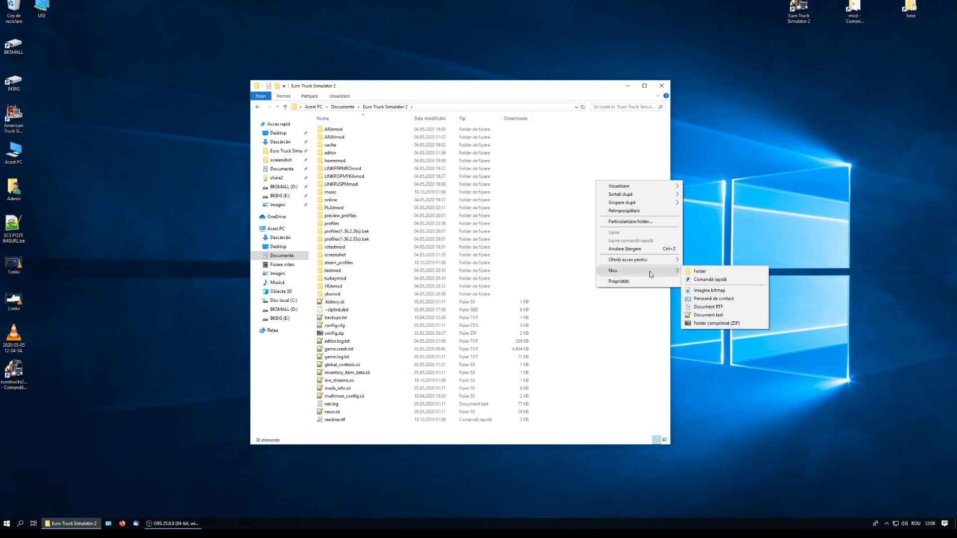
click(715, 274)
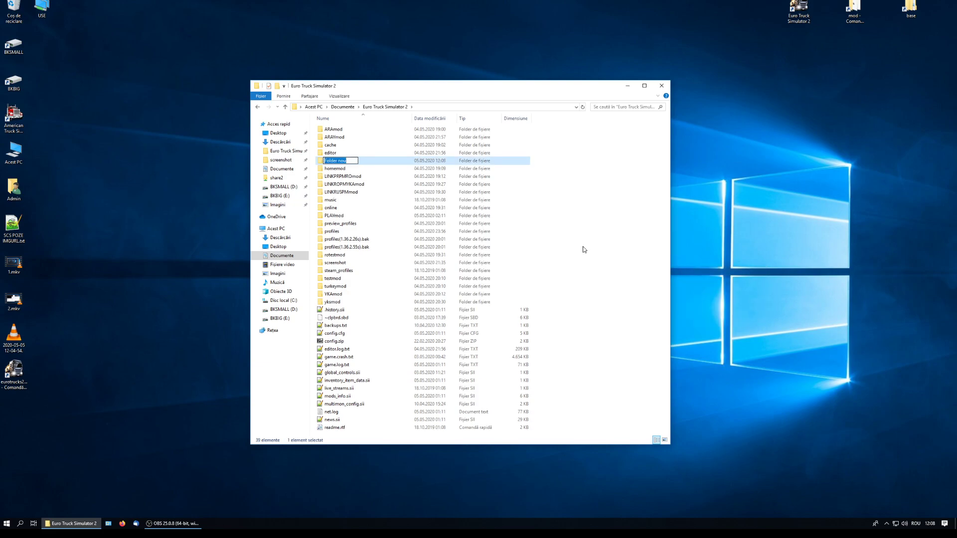
text(mod)
click(584, 249)
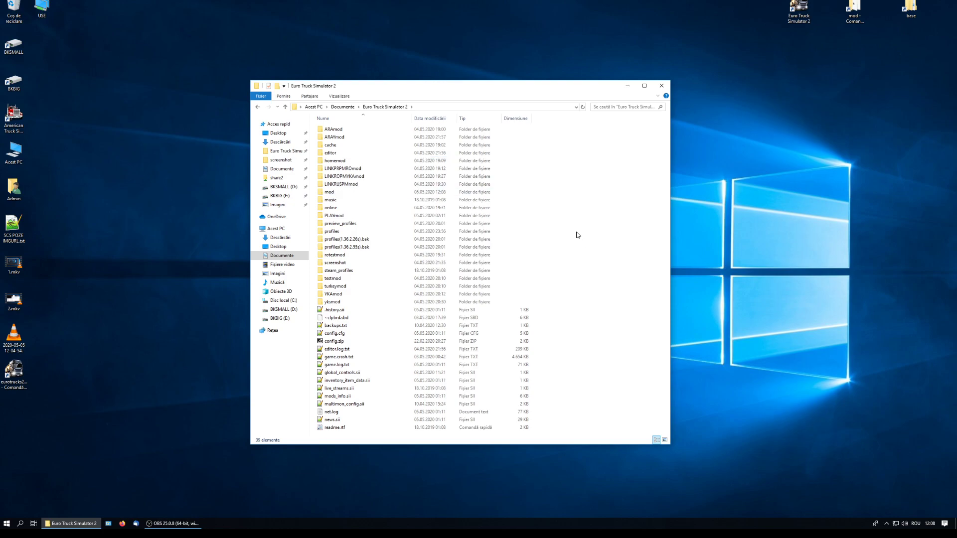
Look inside the mod and ARAYmod folders, returning to the Euro Truck Simulator 2 folder after each.
double_click(339, 193)
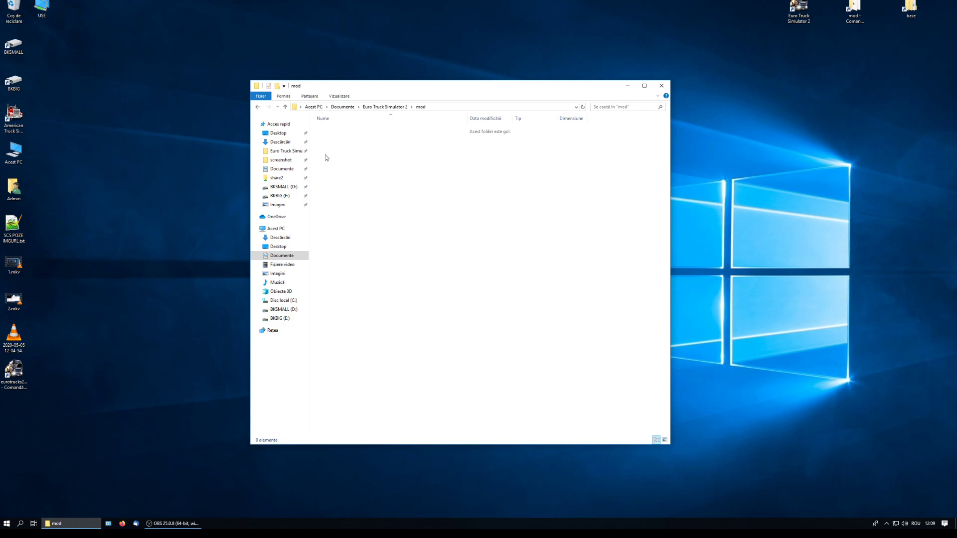
click(385, 107)
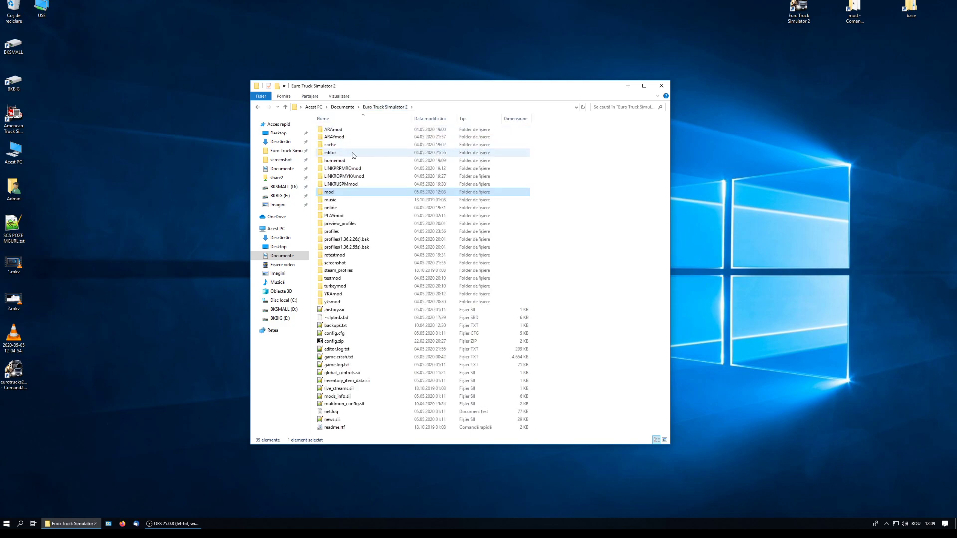
double_click(361, 137)
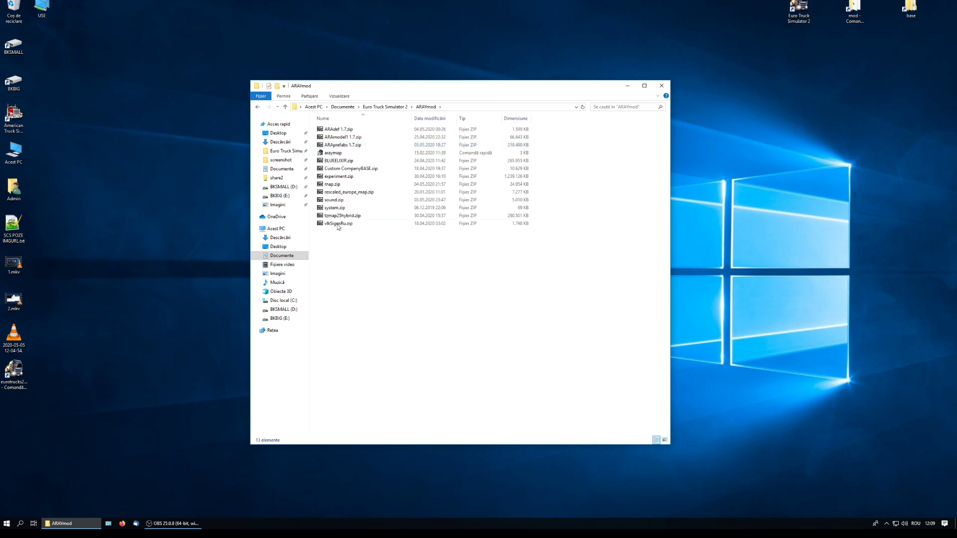
click(382, 107)
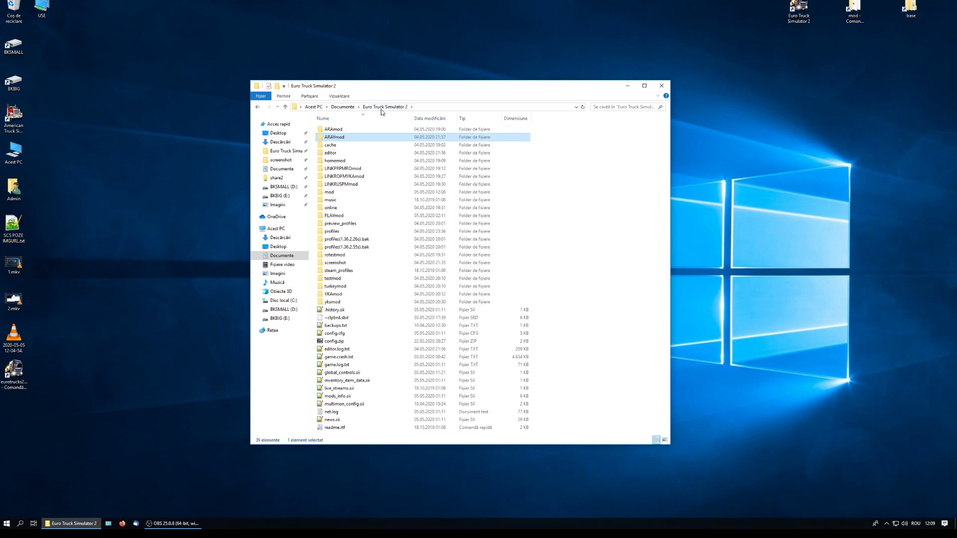
Move the desktop shortcut to eurotrucks2.exe into the mod folder and rename it europe.
double_click(338, 193)
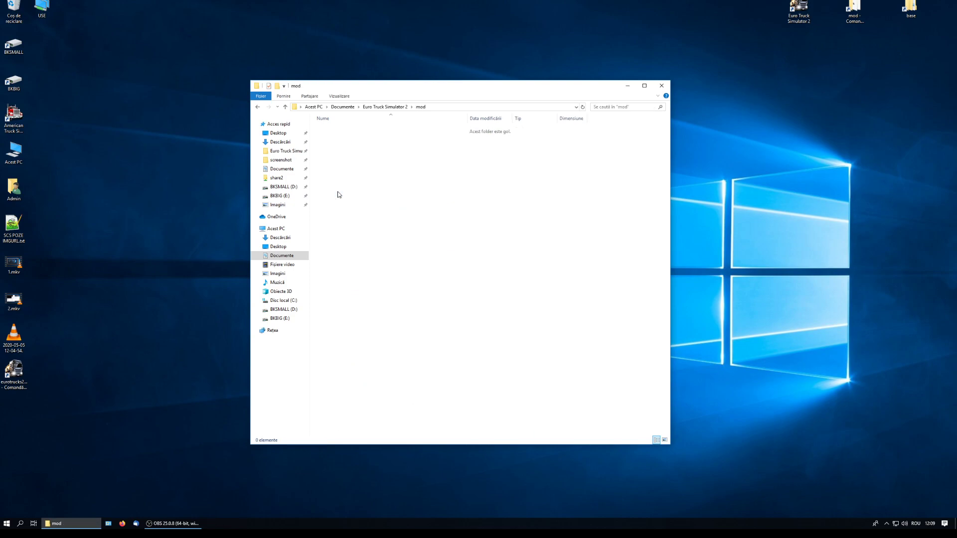
click(11, 374)
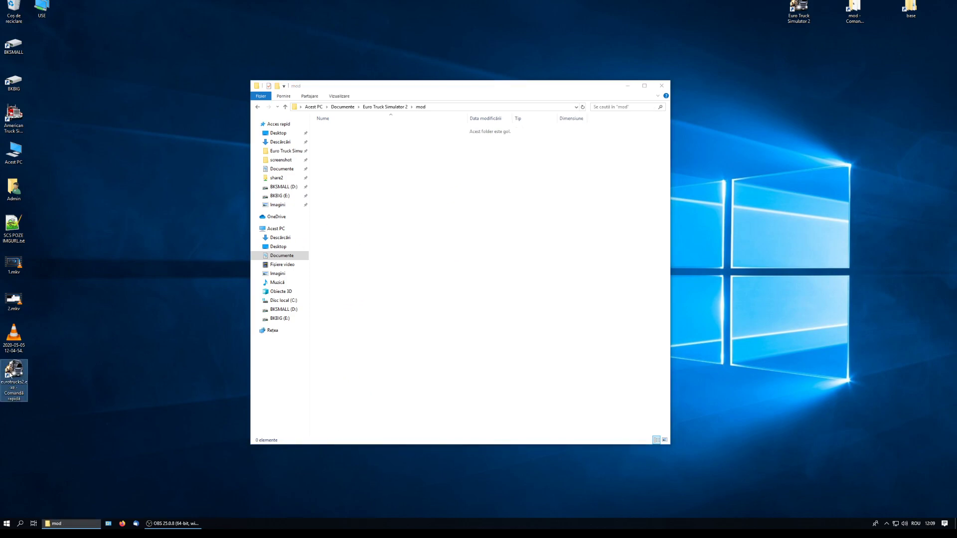
drag(11, 374, 422, 269)
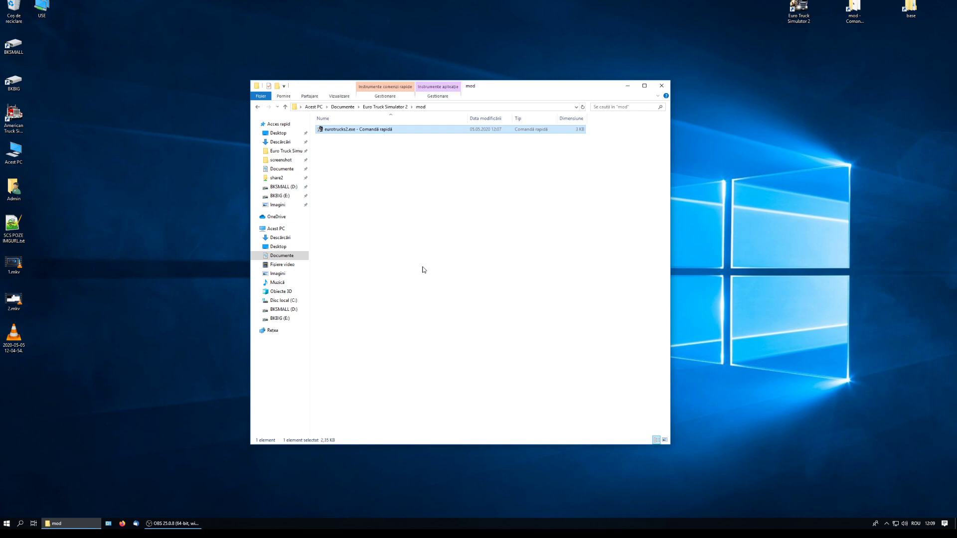
click(344, 131)
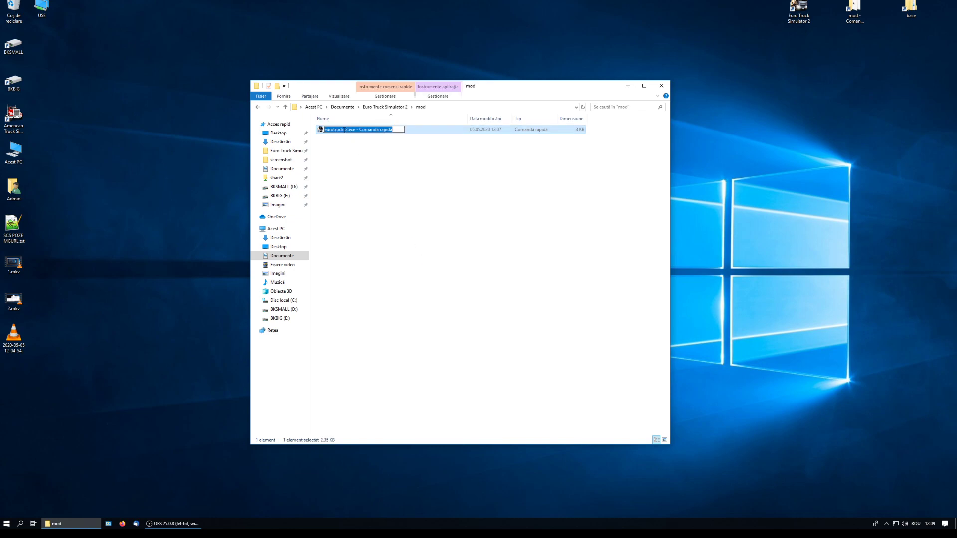
text(europe)
click(397, 196)
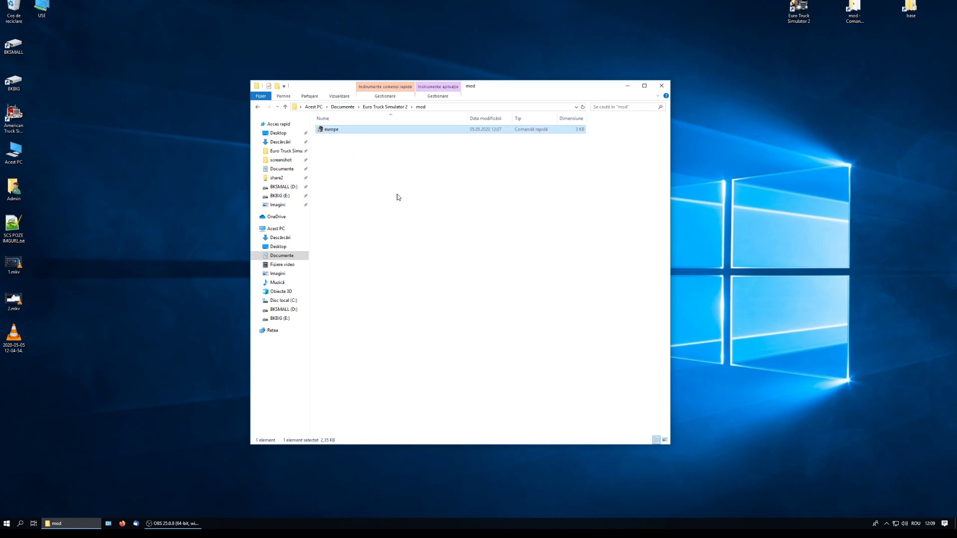
Append -edit europe -force_mods to the europe shortcut's target, after the closing quote, and save the properties.
right_click(331, 130)
click(363, 282)
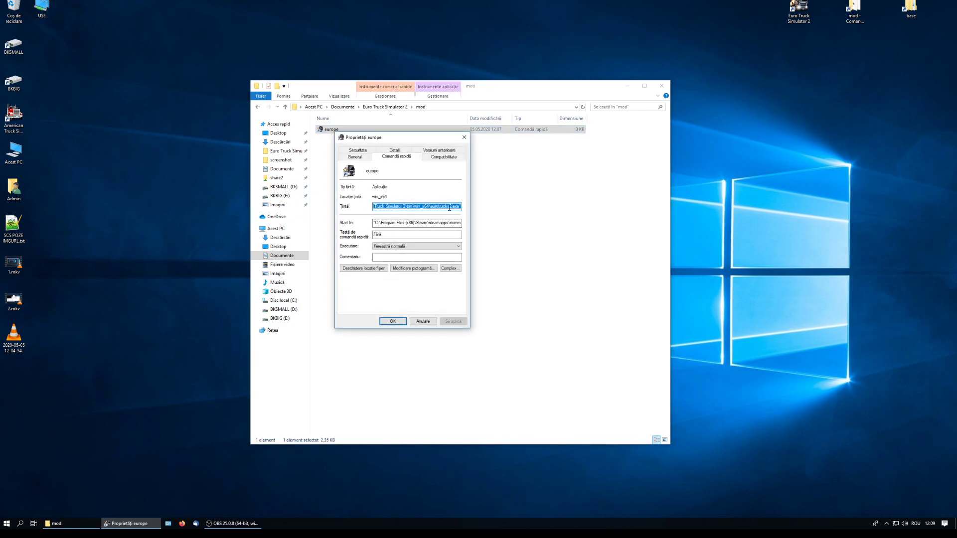
click(461, 207)
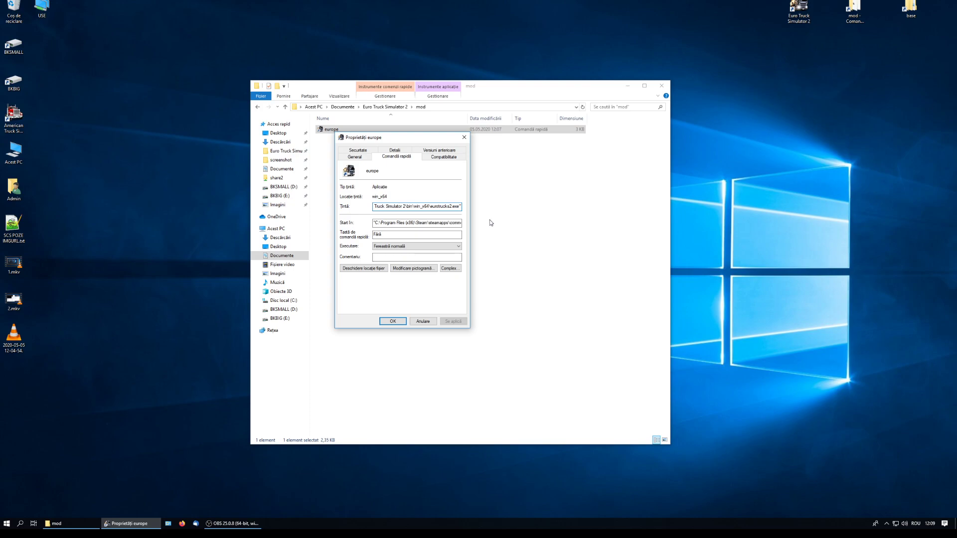
text(-edit europe -force_mods)
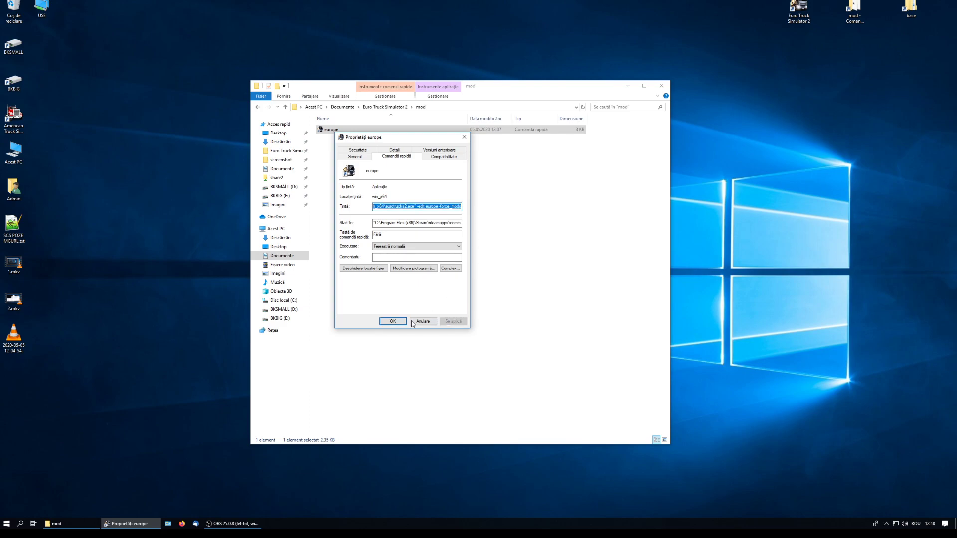
click(392, 321)
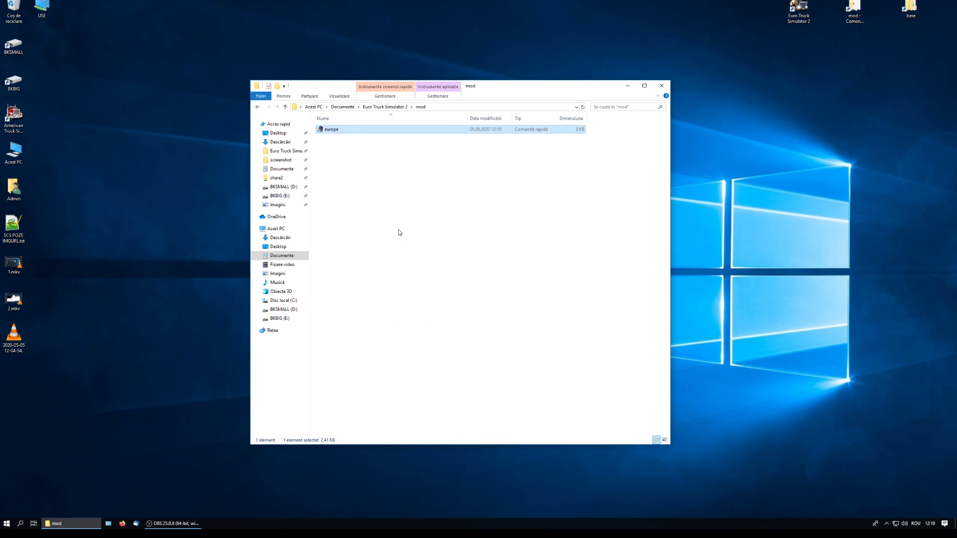
Reopen the europe shortcut's properties to check its target line, and close them.
mouse_move(398, 133)
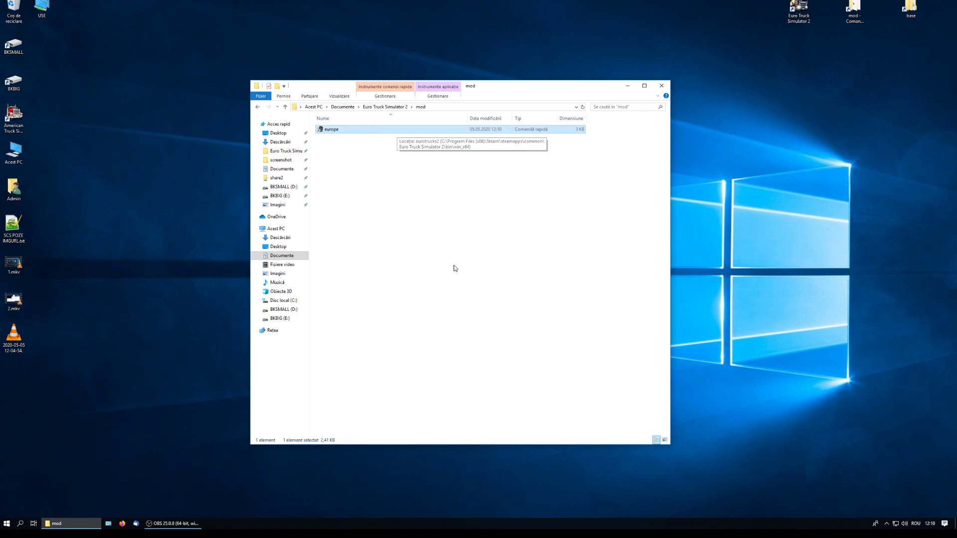
click(438, 263)
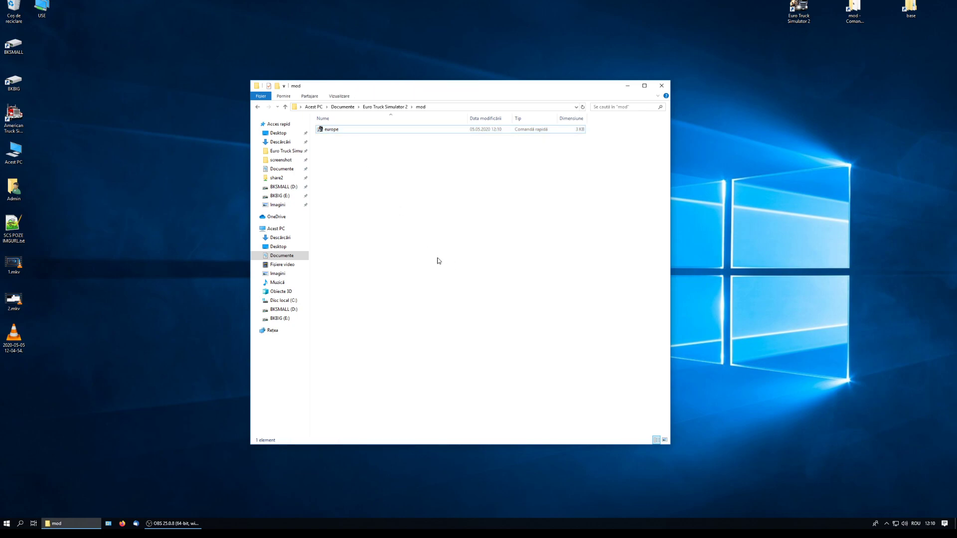
right_click(331, 132)
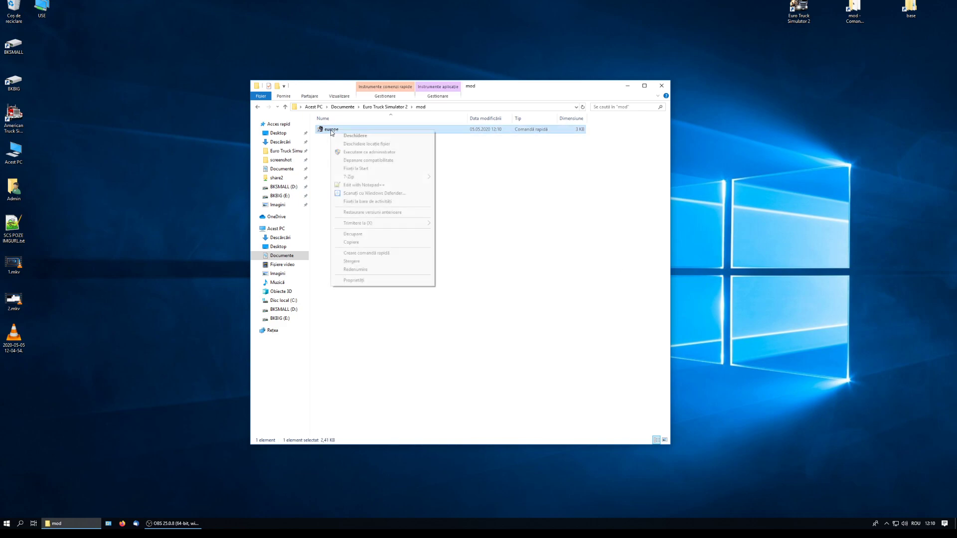
click(365, 284)
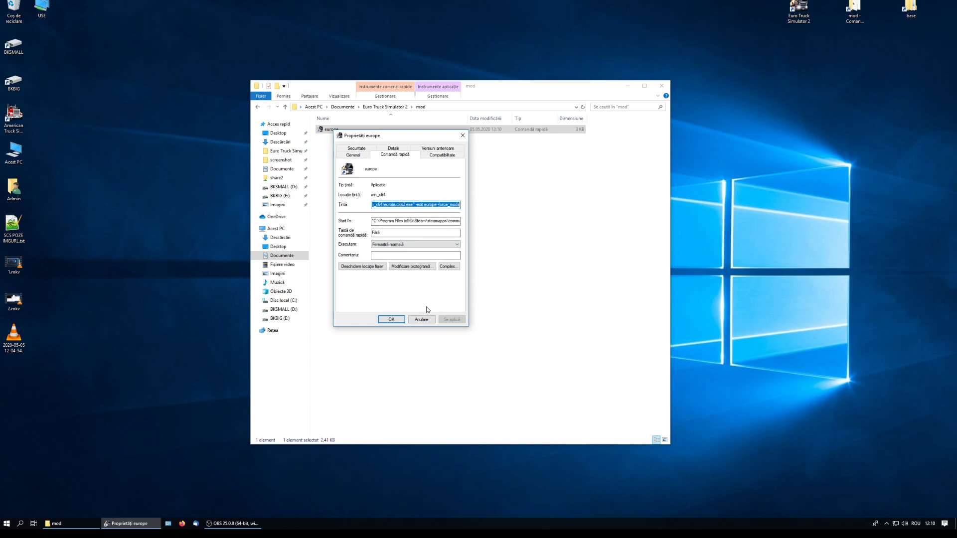
click(391, 320)
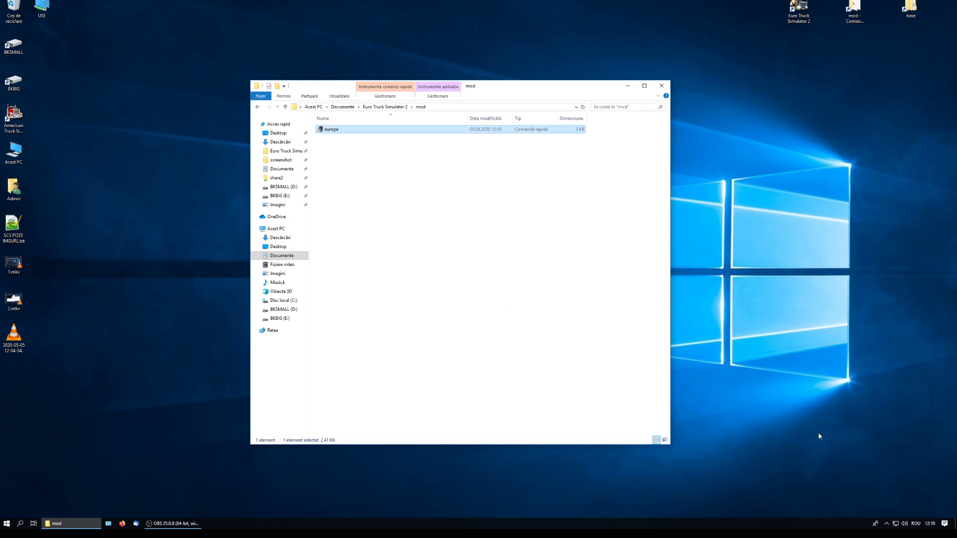
Switch to Steam, examine the full launch options line of Euro Truck Simulator 2, close its properties and minimize Steam.
click(887, 523)
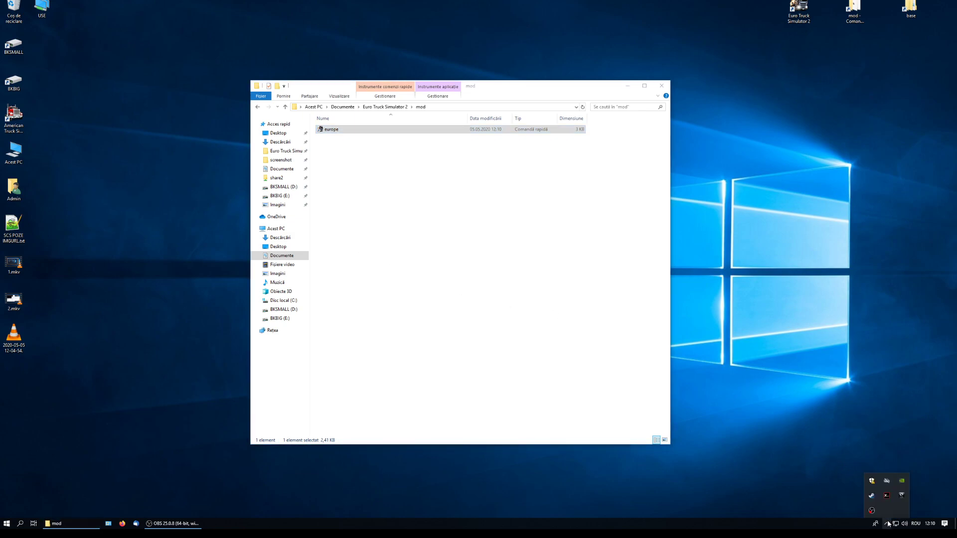
click(872, 496)
right_click(329, 242)
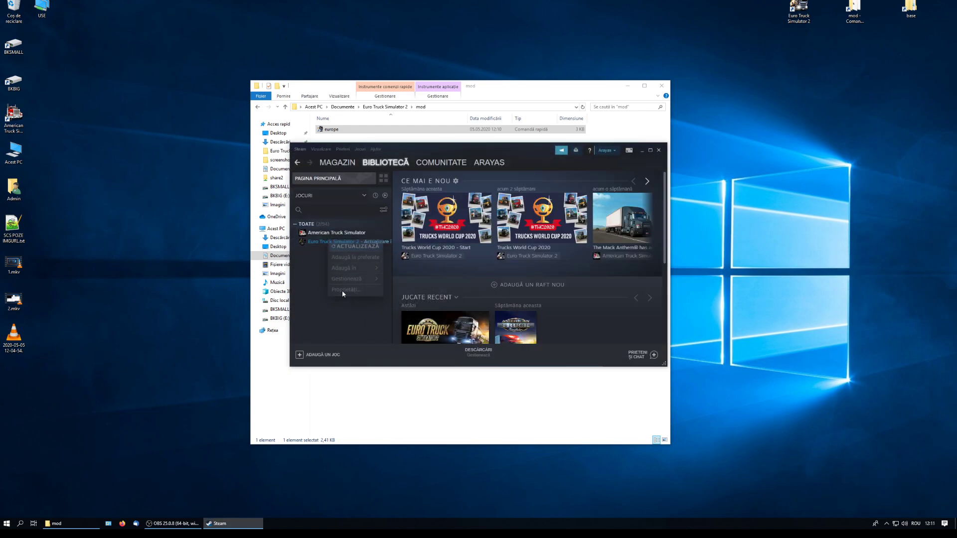
click(343, 290)
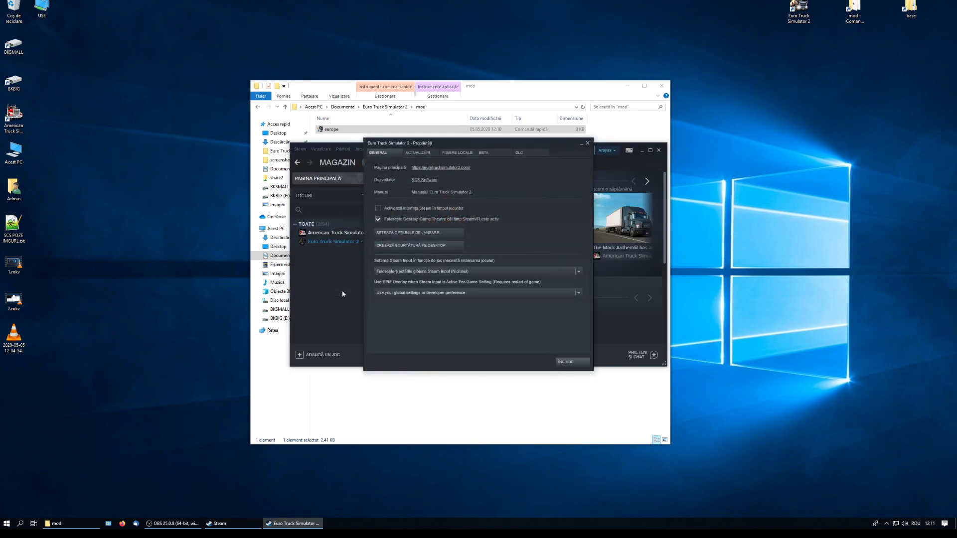
click(430, 234)
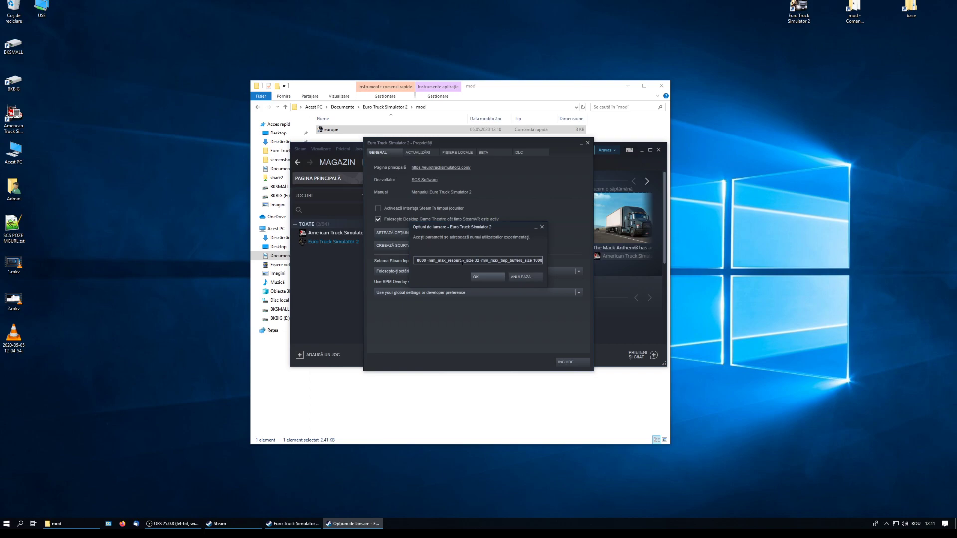
key(ctrl+a)
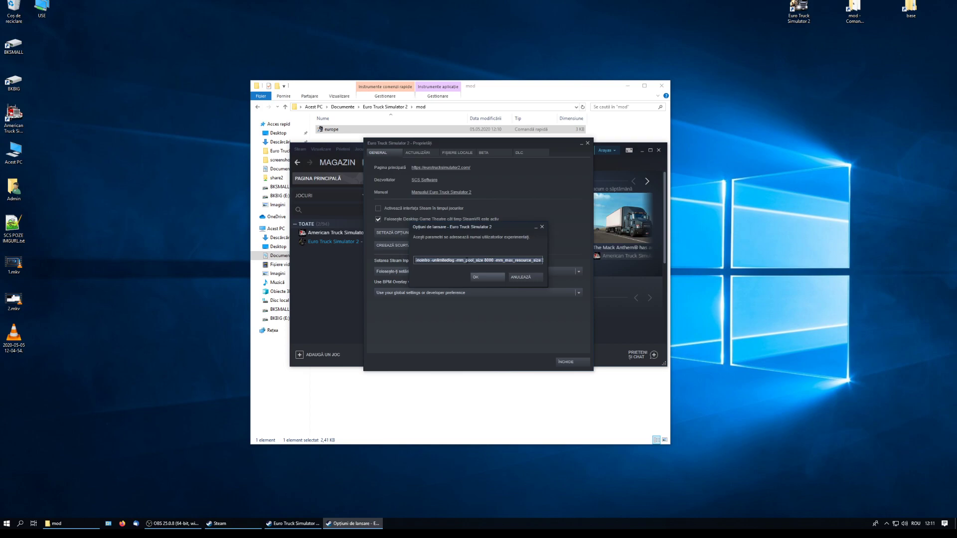
drag(517, 260, 566, 259)
click(477, 277)
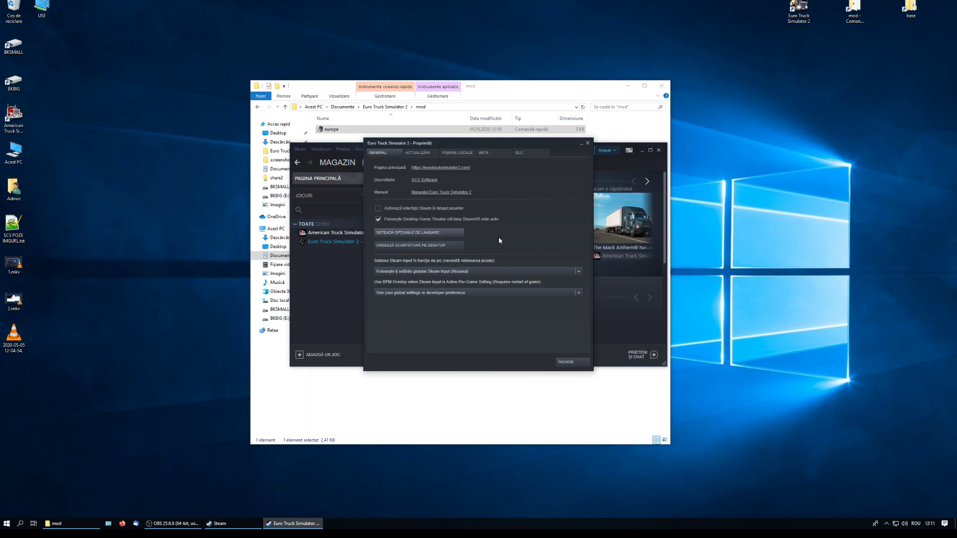
click(571, 362)
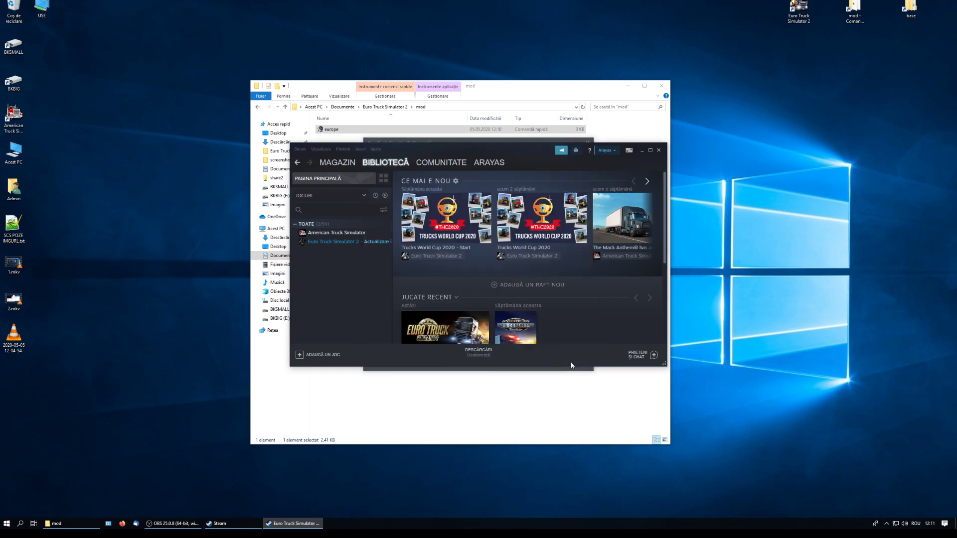
click(641, 149)
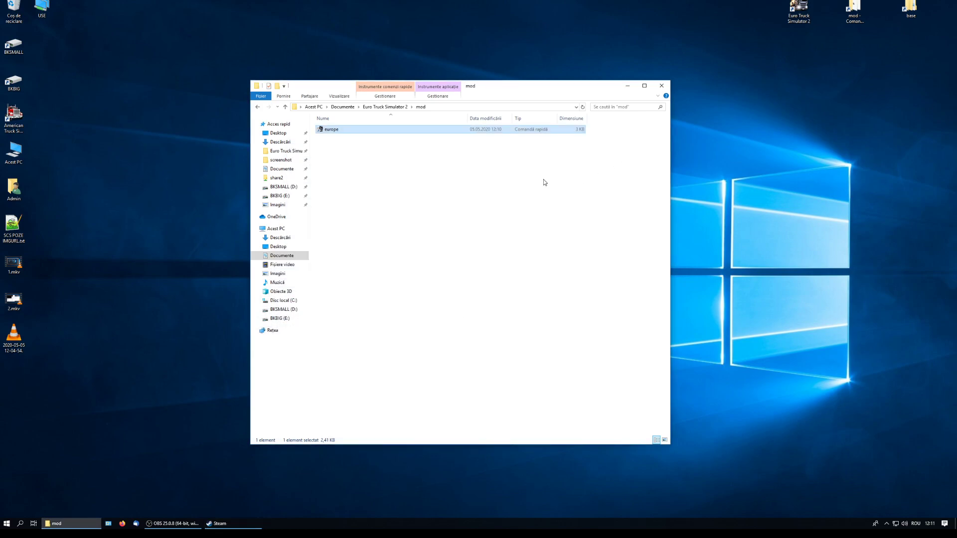
Check the europe shortcut's target for the -edit europe -force_mods parameters in its properties, and close them.
right_click(329, 131)
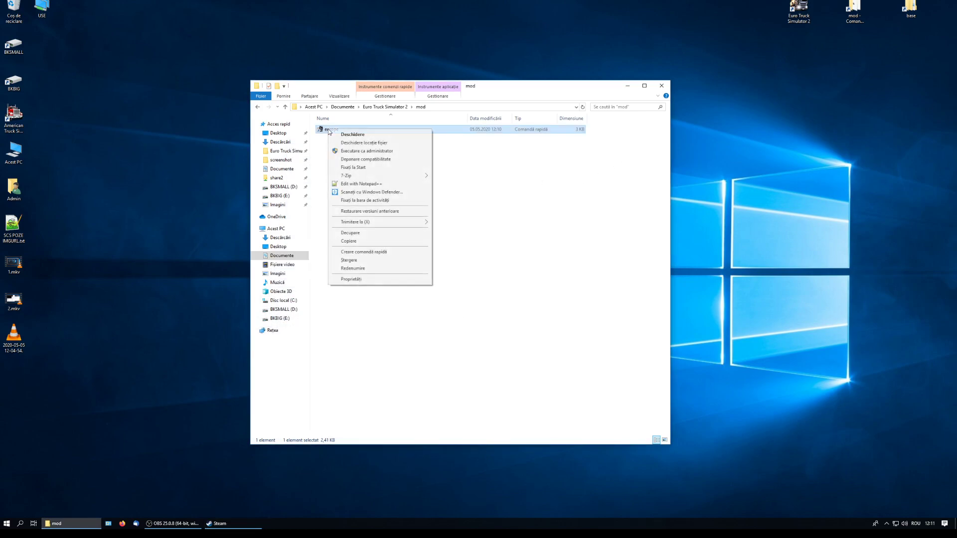
click(358, 279)
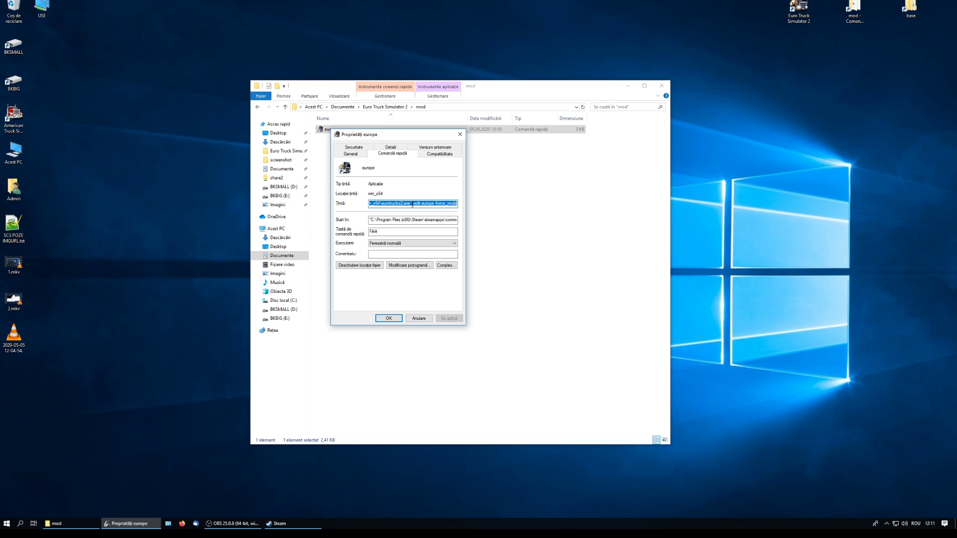
drag(412, 204, 461, 205)
click(393, 321)
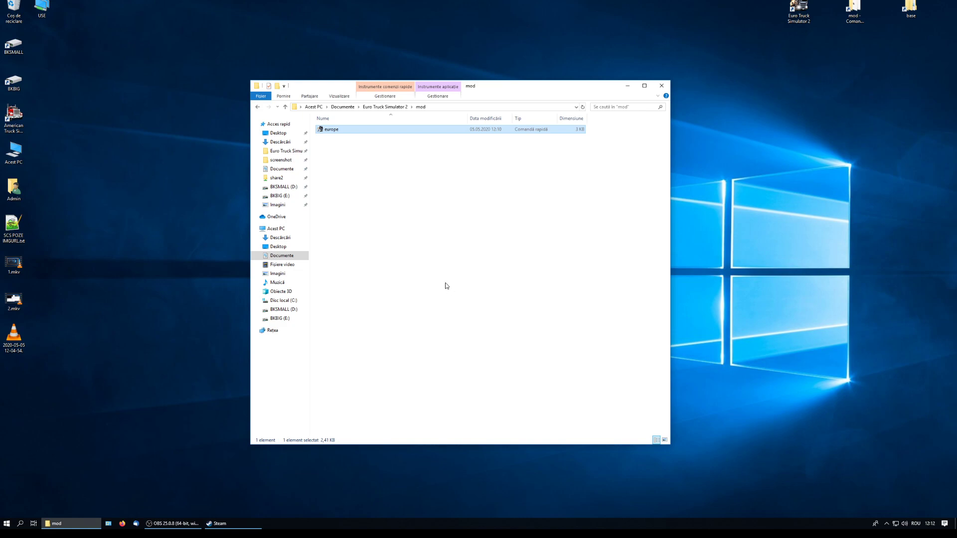
Start the map editor from the europe shortcut and allow Steam to launch the game with the -edit europe -force_mods parameters.
double_click(343, 130)
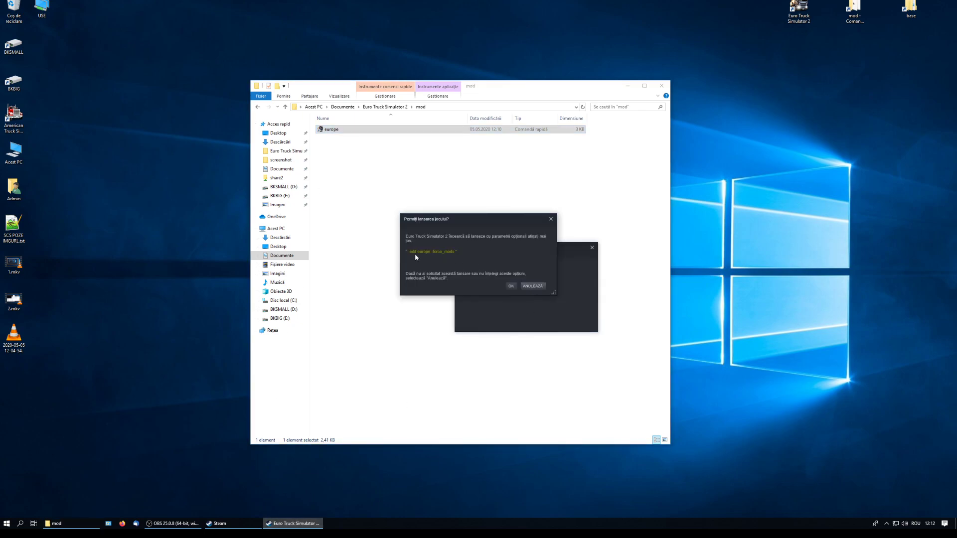
click(510, 286)
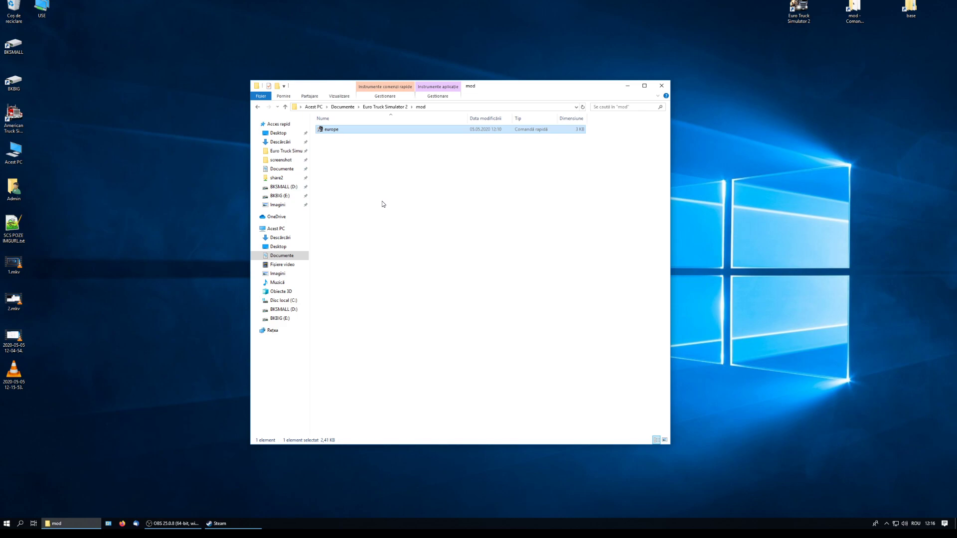
double_click(329, 130)
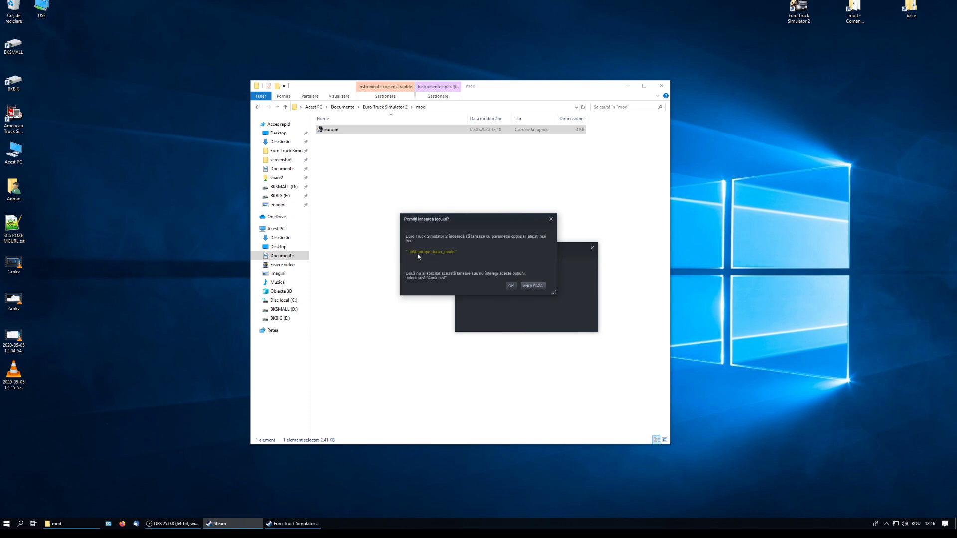
click(509, 286)
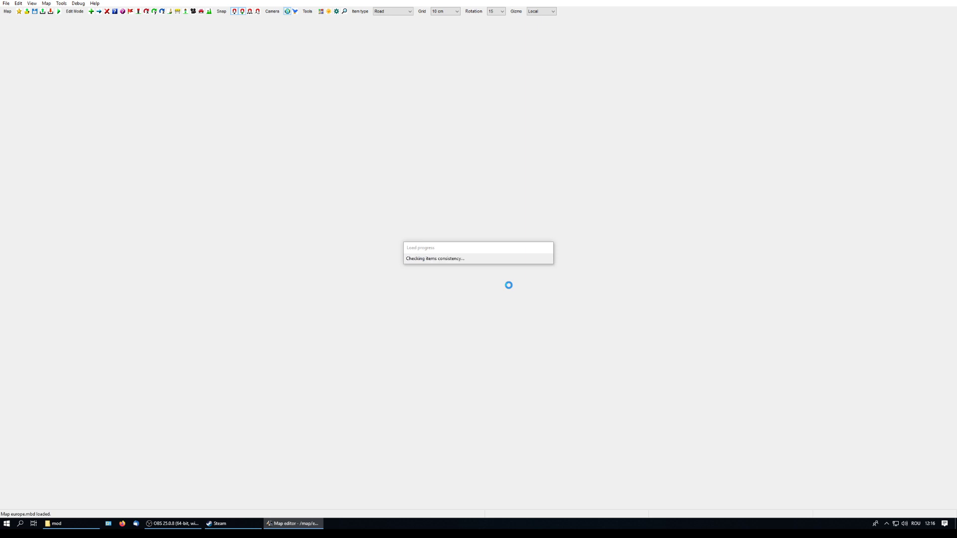
Survey the europe map from the starting area past Leipzig and Târgu-Mureș to sector sec+0016+0003 near Iași.
scroll(507, 285, down, 10)
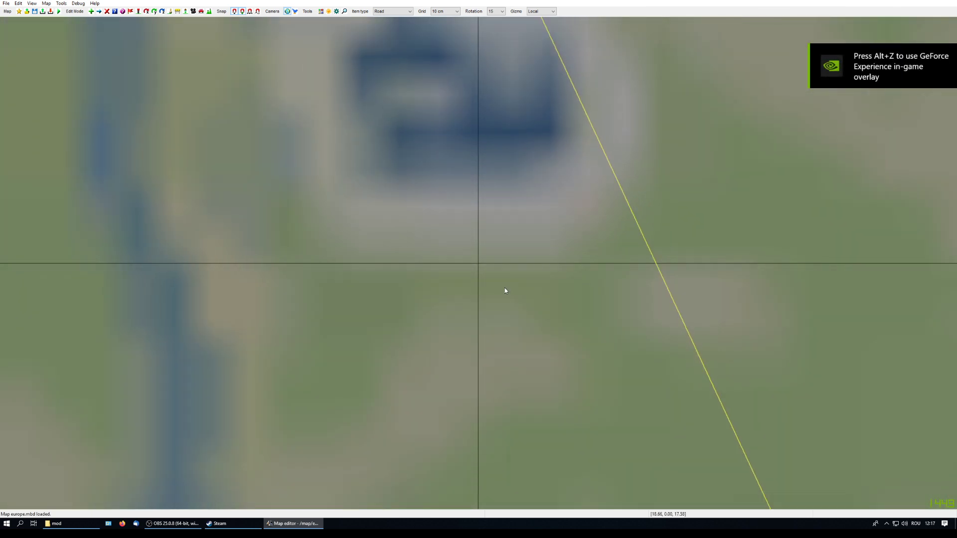
scroll(504, 288, down, 10)
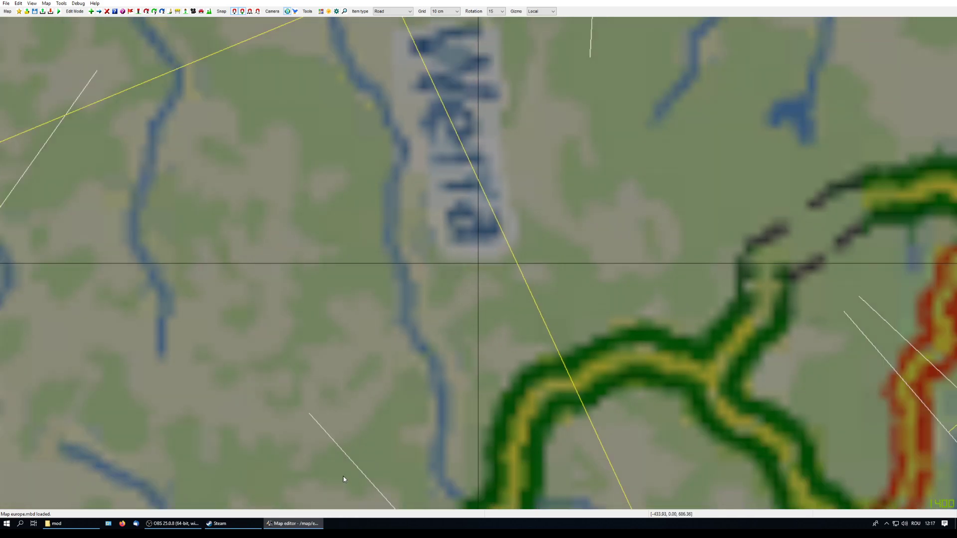
scroll(364, 407, down, 2)
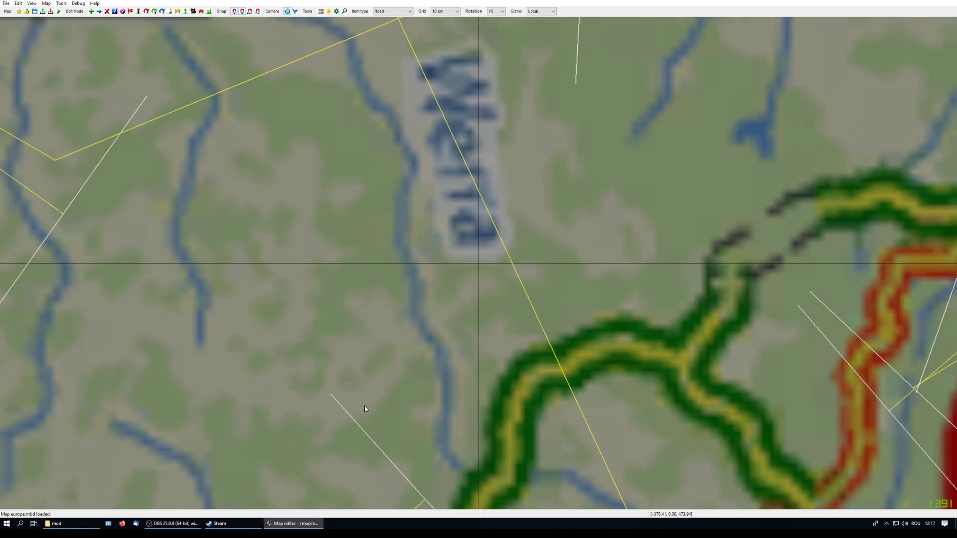
scroll(363, 406, down, 3)
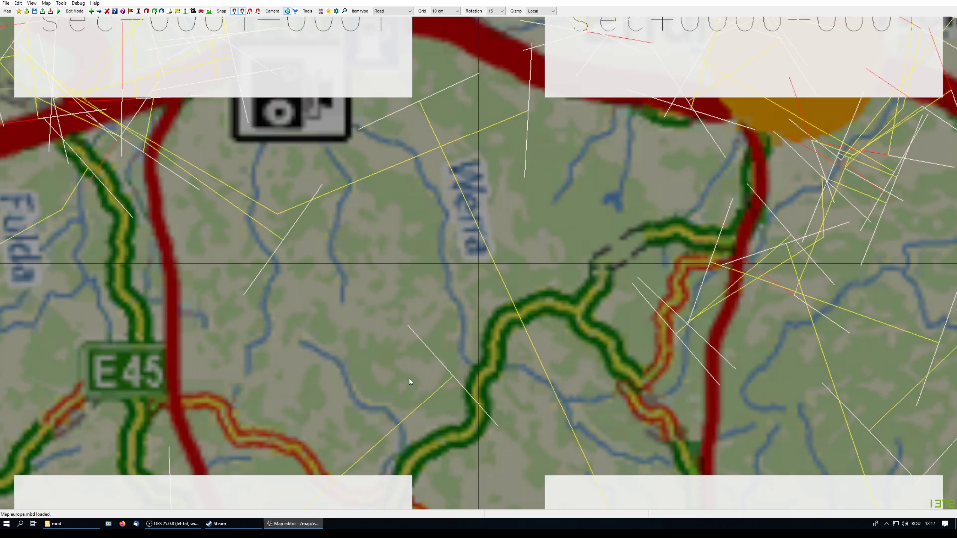
click(298, 529)
click(298, 529)
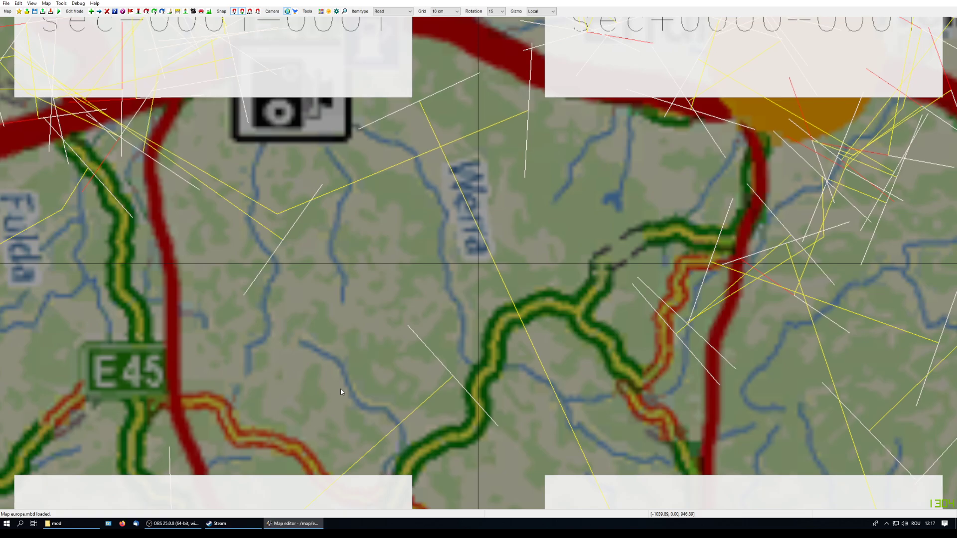
drag(725, 263, 428, 451)
drag(677, 171, 497, 316)
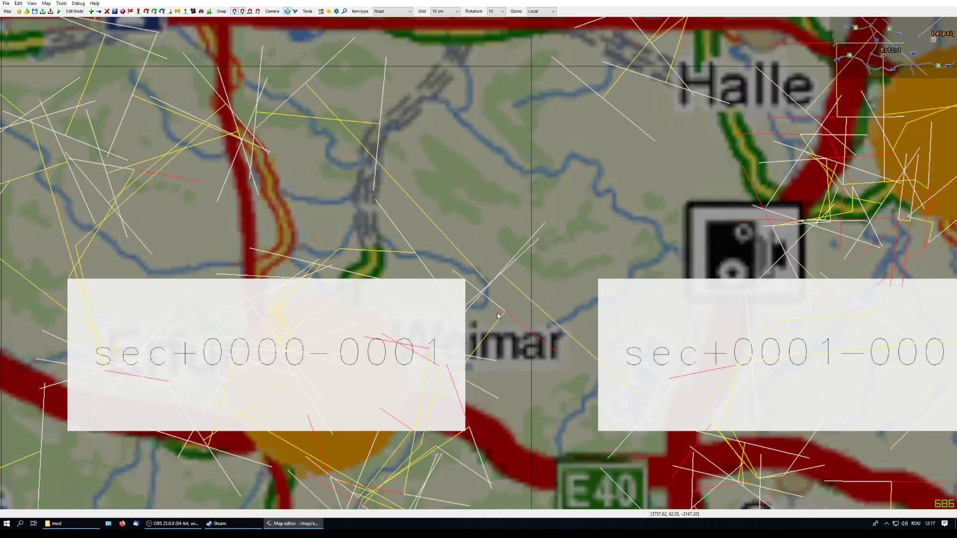
drag(850, 80, 562, 191)
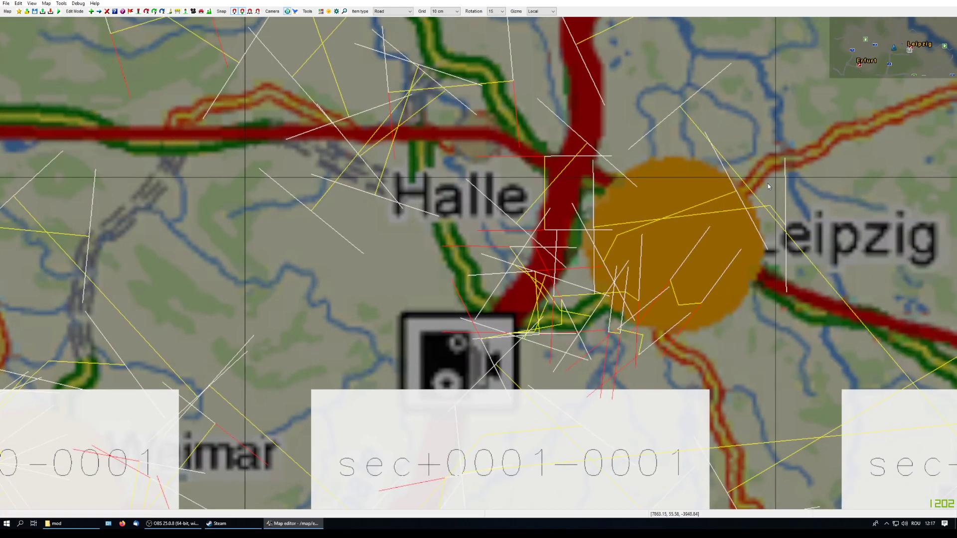
drag(891, 219, 295, 228)
drag(892, 398, 234, 137)
drag(879, 448, 220, 182)
drag(866, 427, 148, 182)
drag(845, 373, 309, 259)
drag(844, 380, 175, 199)
drag(847, 331, 271, 239)
drag(790, 277, 400, 209)
drag(667, 171, 599, 471)
drag(782, 152, 698, 438)
drag(751, 150, 697, 439)
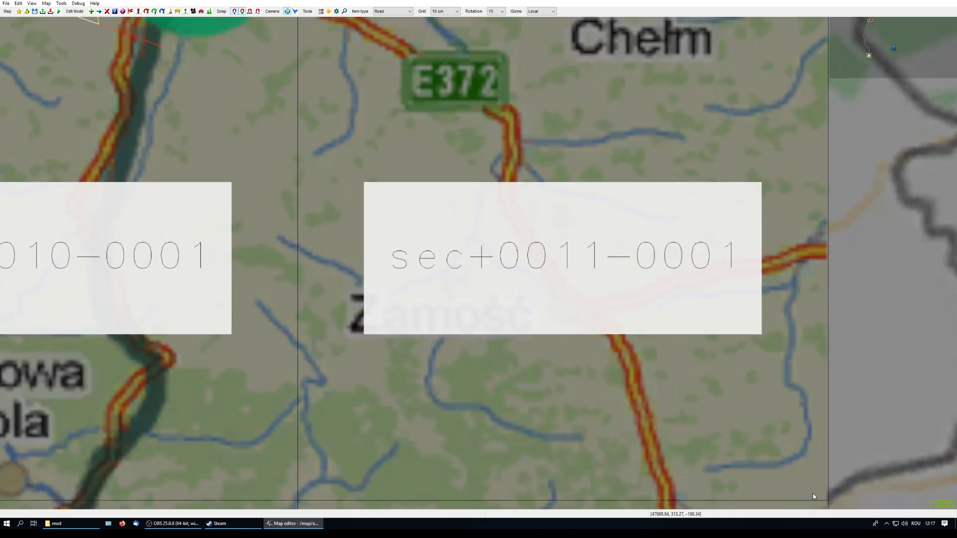
drag(677, 208, 808, 464)
drag(786, 404, 668, 95)
drag(747, 399, 648, 107)
drag(758, 419, 650, 133)
drag(679, 372, 884, 58)
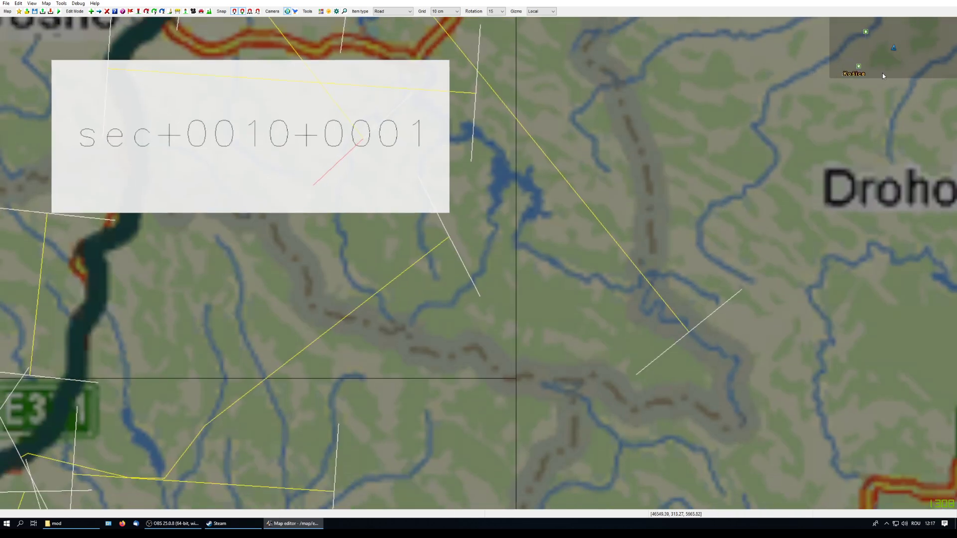
drag(802, 361, 807, 127)
drag(768, 363, 829, 88)
drag(784, 320, 852, 38)
drag(801, 319, 777, 53)
drag(817, 366, 624, 40)
drag(747, 254, 530, 67)
drag(723, 222, 376, 239)
drag(796, 215, 527, 282)
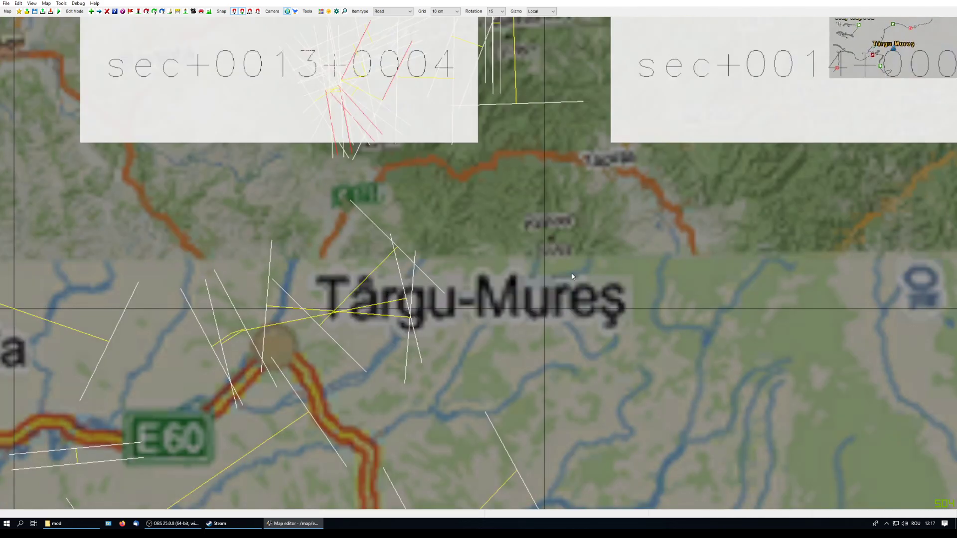
drag(684, 151, 473, 421)
drag(877, 230, 482, 358)
drag(842, 234, 420, 336)
drag(899, 216, 615, 313)
drag(543, 273, 321, 214)
drag(663, 329, 797, 425)
drag(495, 264, 593, 337)
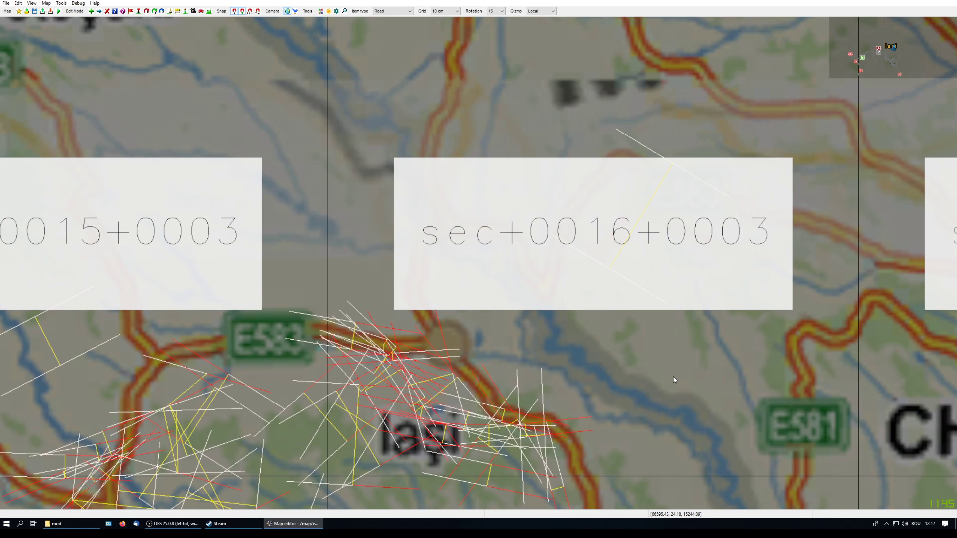
drag(667, 360, 632, 348)
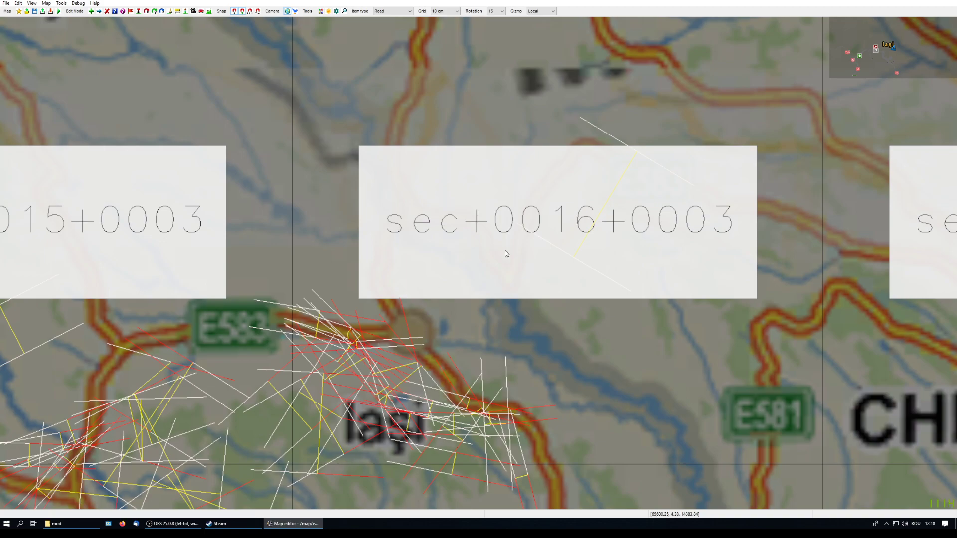
Save the europe map, inspect its sector files in the game's base/map/europe folder, and close that folder window.
click(34, 11)
key(alt+Tab)
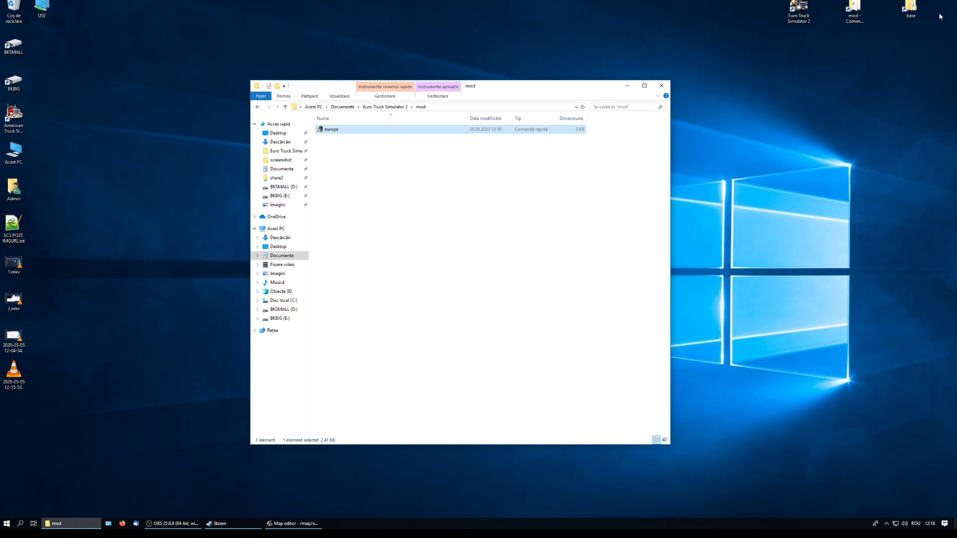
double_click(910, 15)
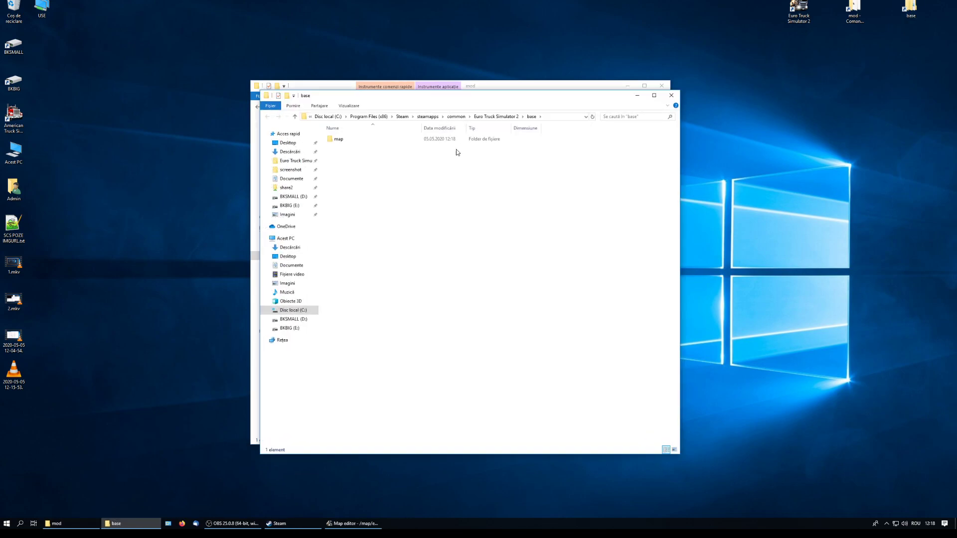
click(484, 118)
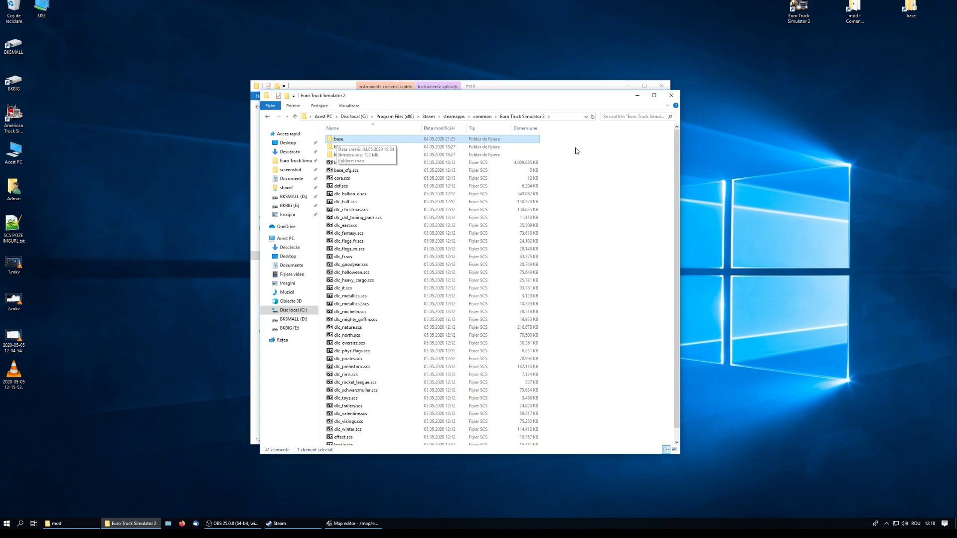
double_click(339, 139)
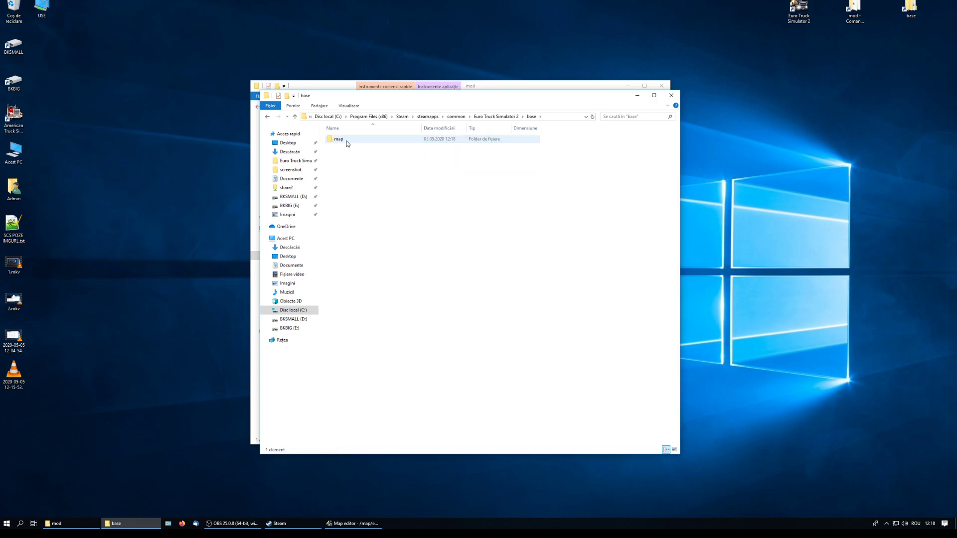
double_click(342, 140)
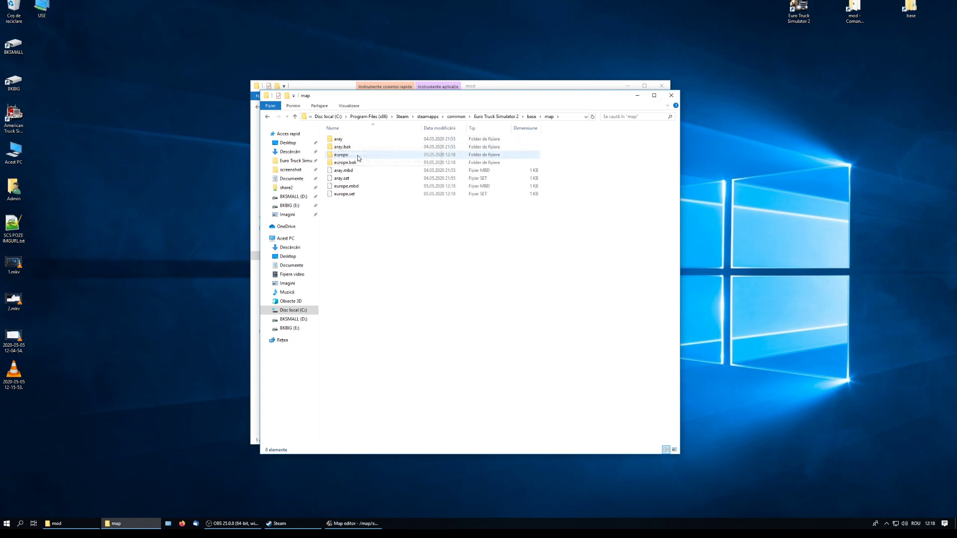
double_click(347, 155)
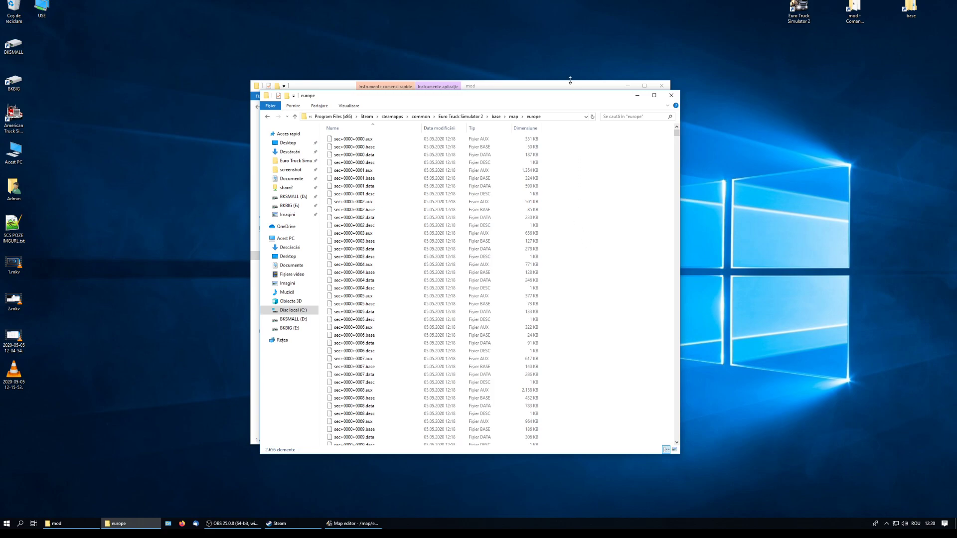
click(672, 98)
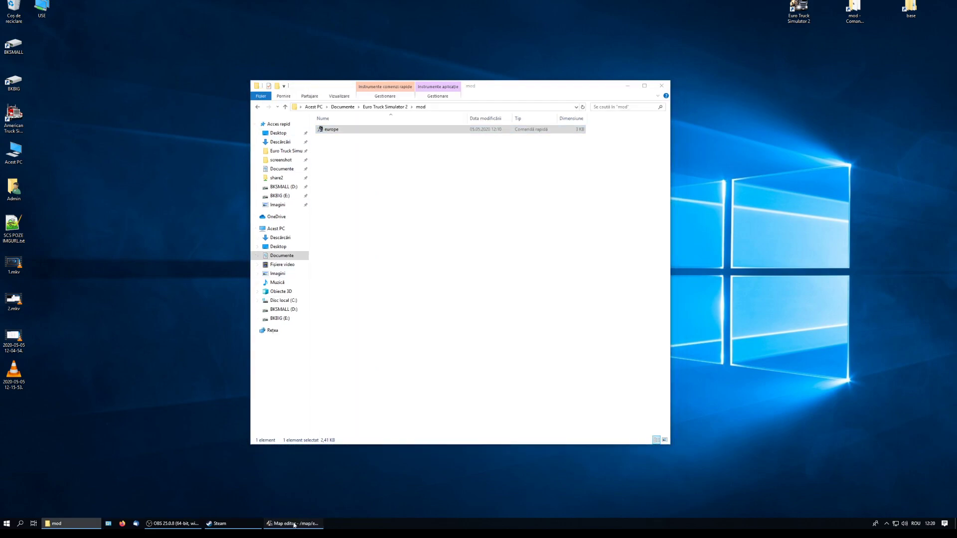
Return to the map editor and examine the Iași city area up close and within its surrounding sectors.
click(294, 524)
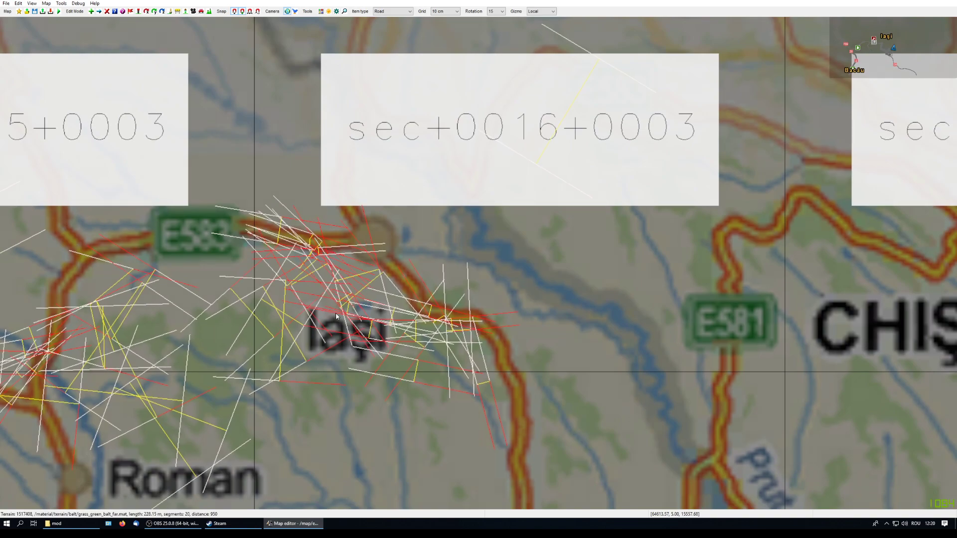
scroll(335, 315, up, 5)
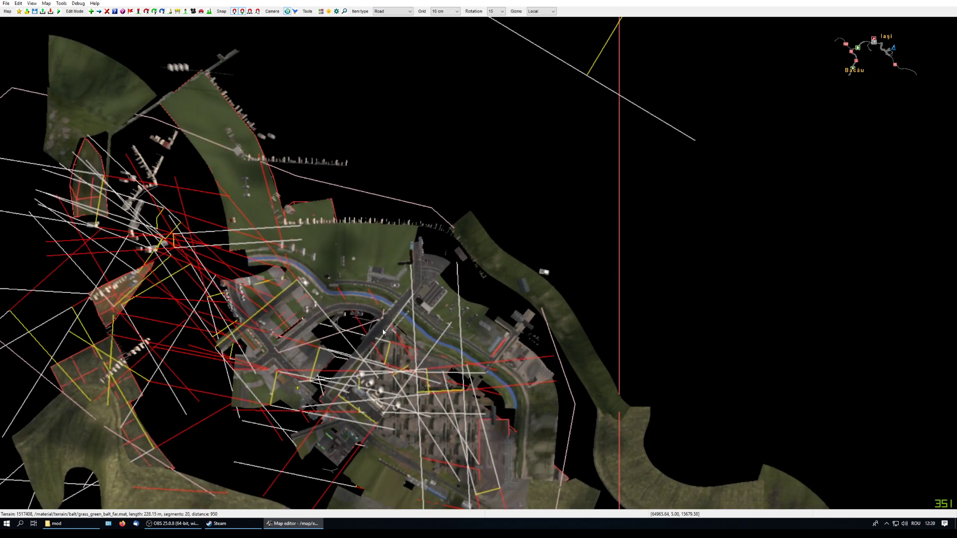
scroll(382, 333, up, 1)
drag(383, 361, 437, 338)
drag(371, 228, 399, 297)
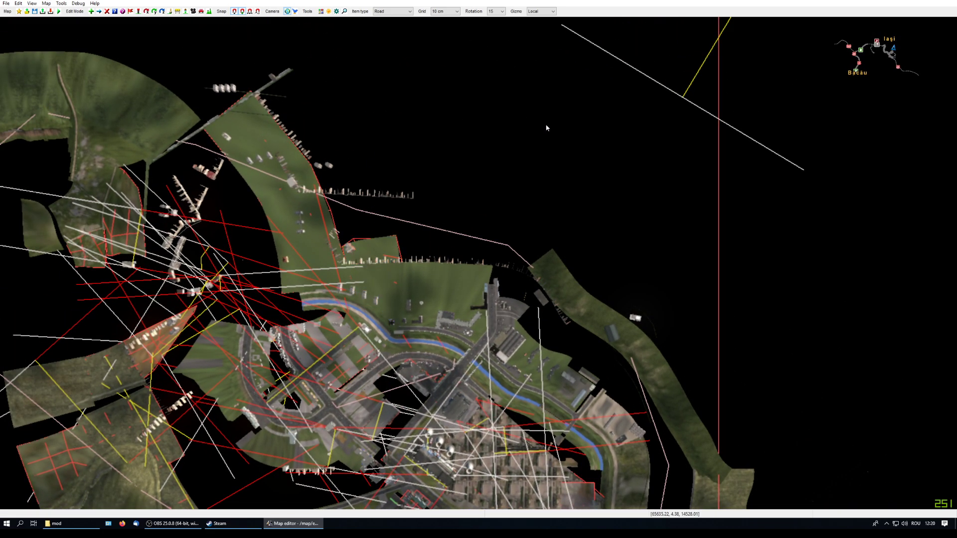
drag(546, 127, 506, 214)
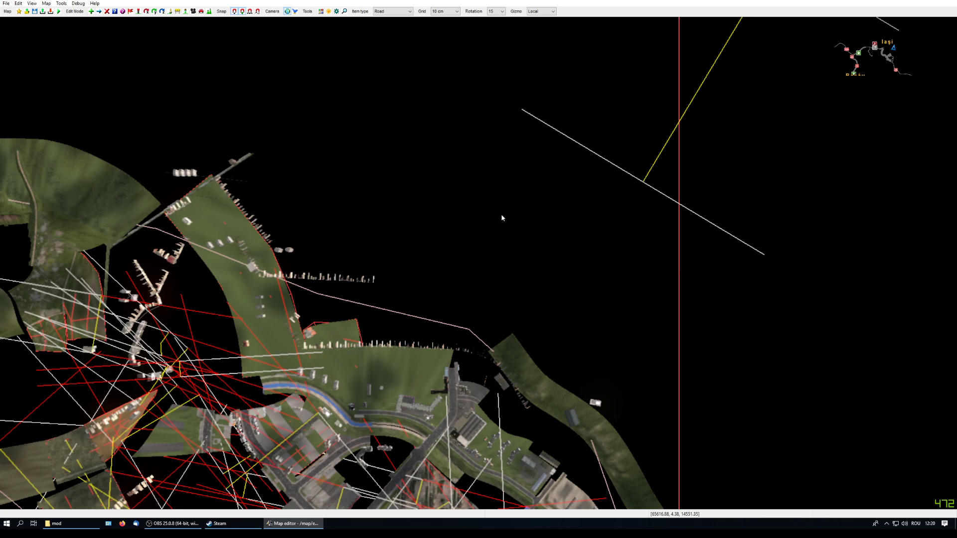
scroll(502, 218, down, 10)
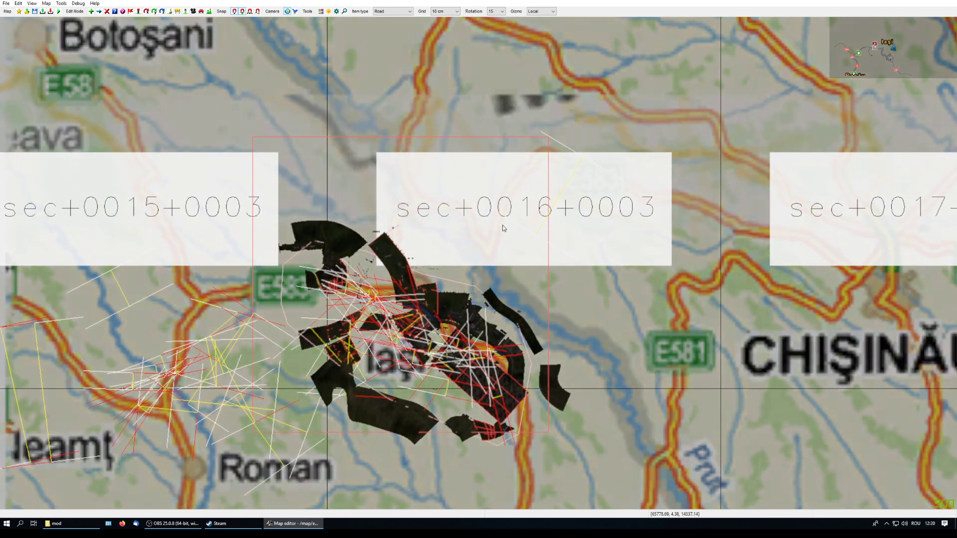
drag(502, 219, 439, 289)
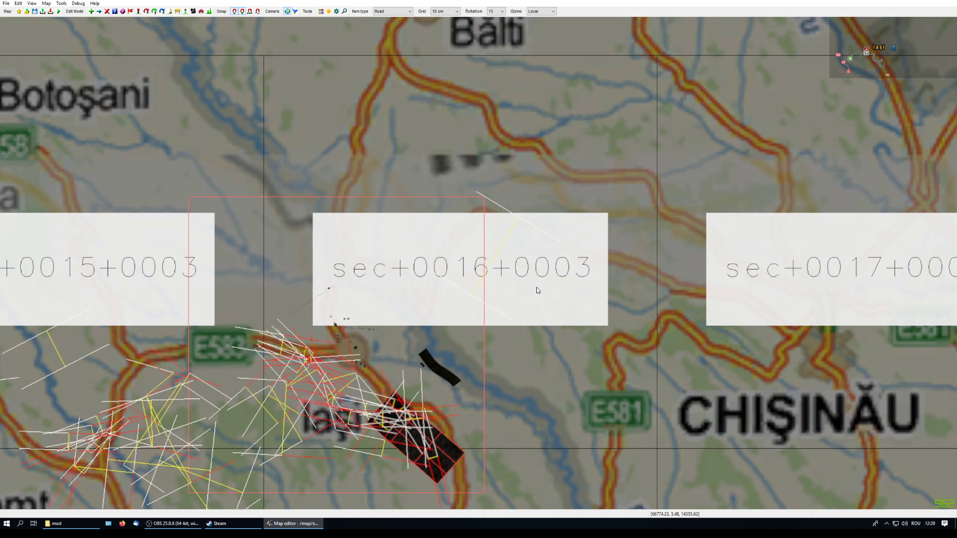
drag(545, 306, 503, 289)
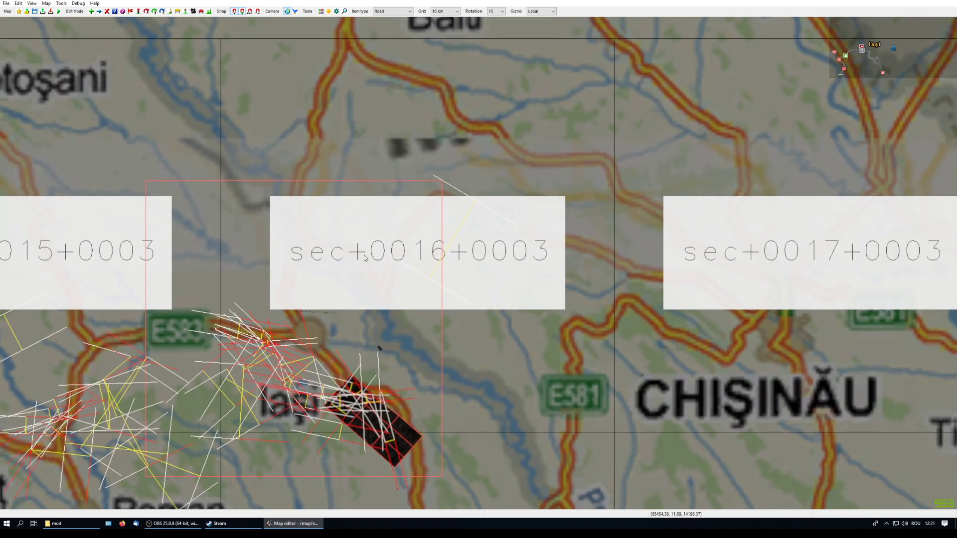
Leave the map editor and create a folder named map in Euro Truck Simulator 2's mod folder.
click(909, 1)
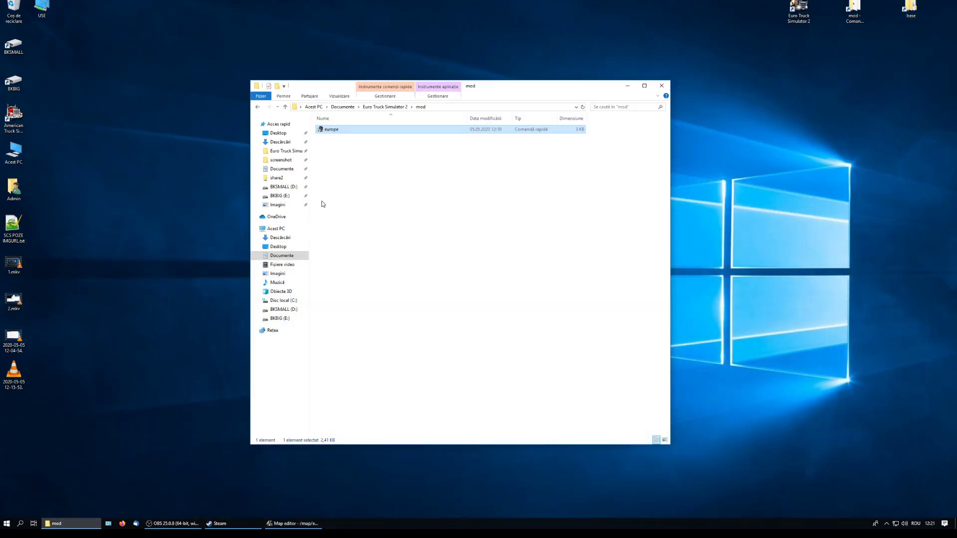
right_click(417, 227)
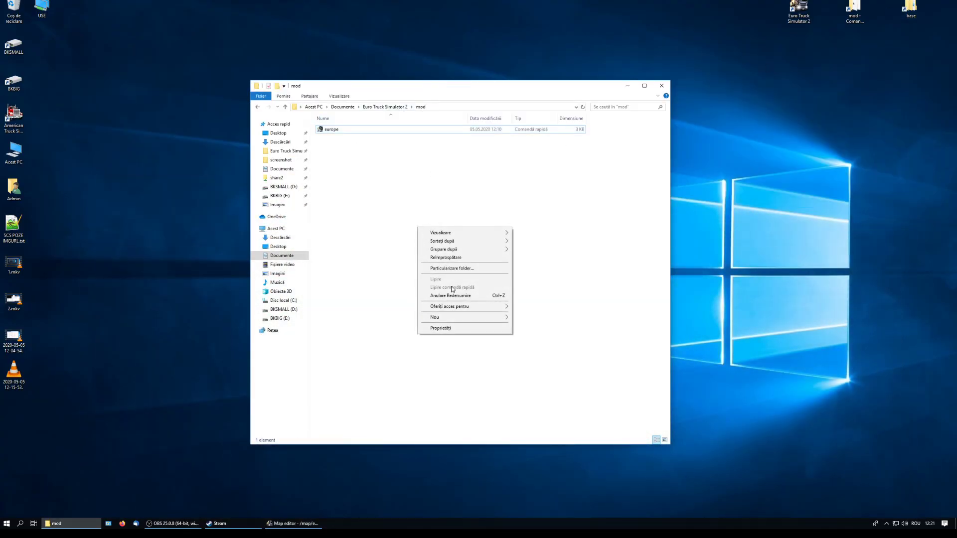
mouse_move(491, 320)
click(530, 317)
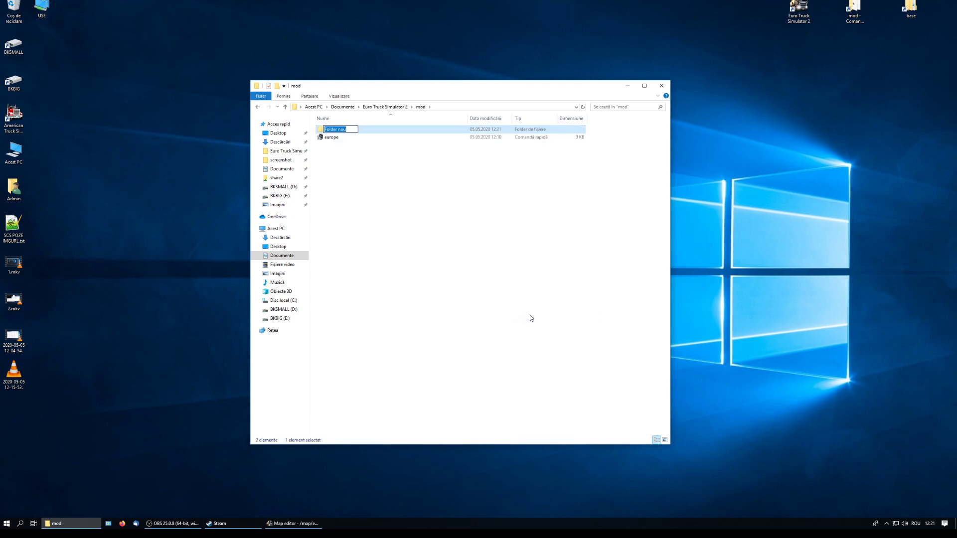
text(map)
click(357, 152)
Create a folder named mymap inside the map folder and open it.
click(329, 131)
double_click(329, 132)
right_click(405, 208)
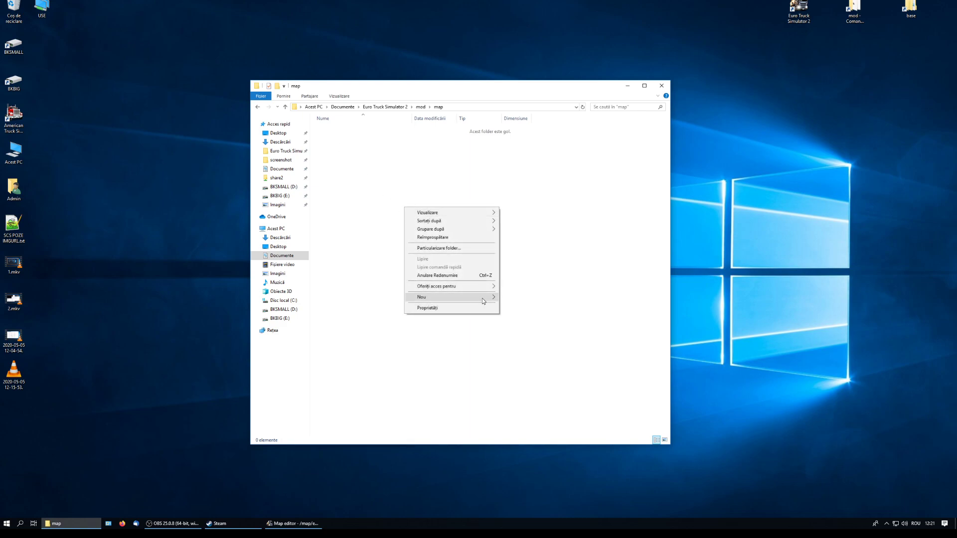
mouse_move(482, 301)
click(524, 299)
text(mymap)
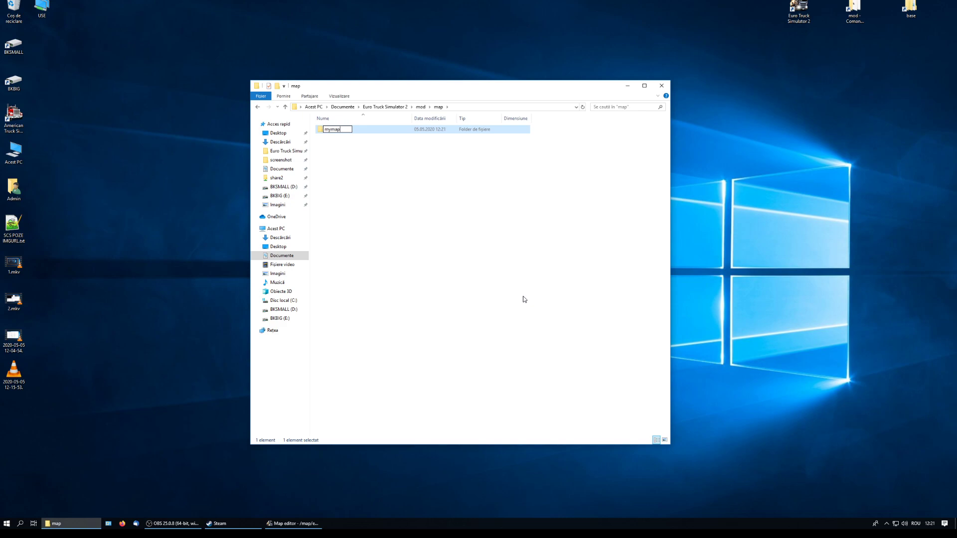
click(335, 177)
click(336, 130)
double_click(336, 130)
drag(358, 89, 385, 111)
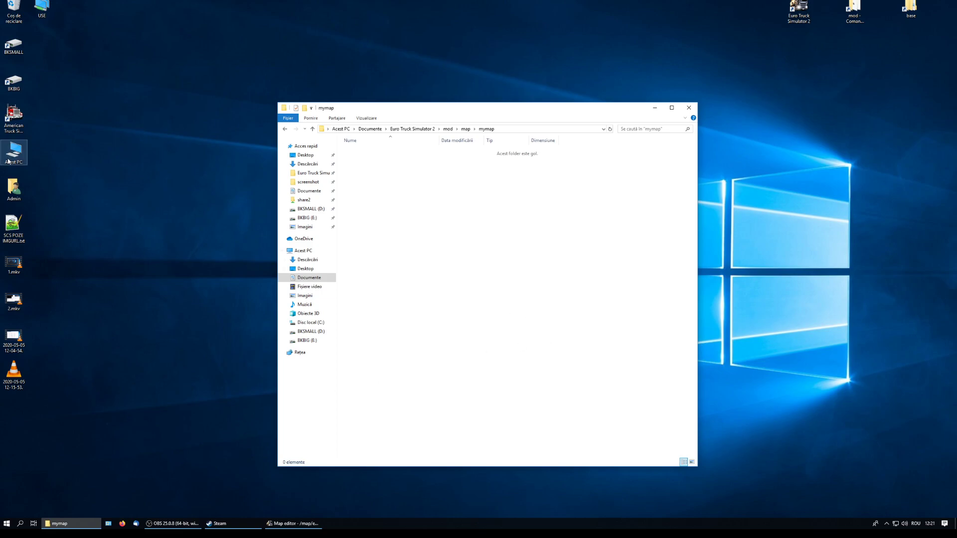
Open the extracted map/europe folder from ets36@files on drive BKBIG (E:) beside the mymap window.
double_click(14, 84)
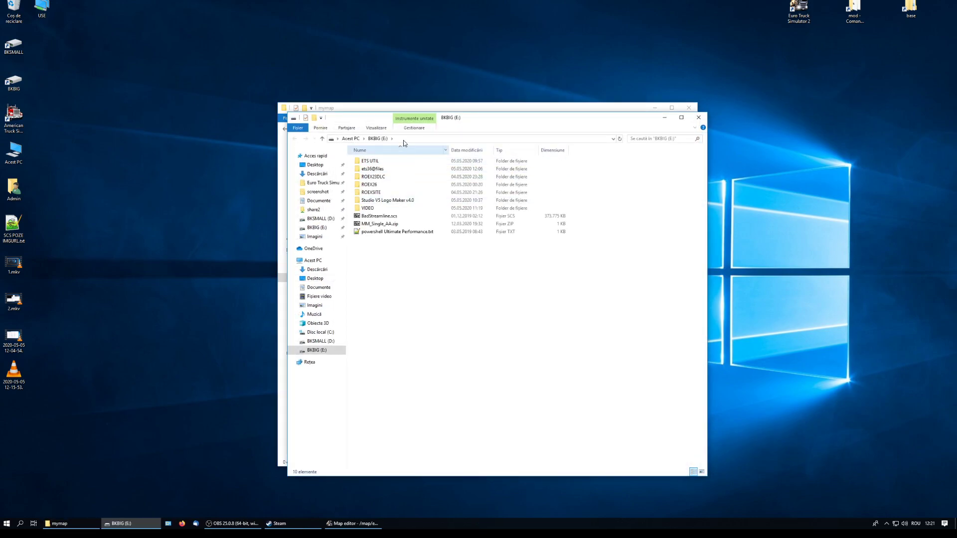
drag(474, 118, 217, 138)
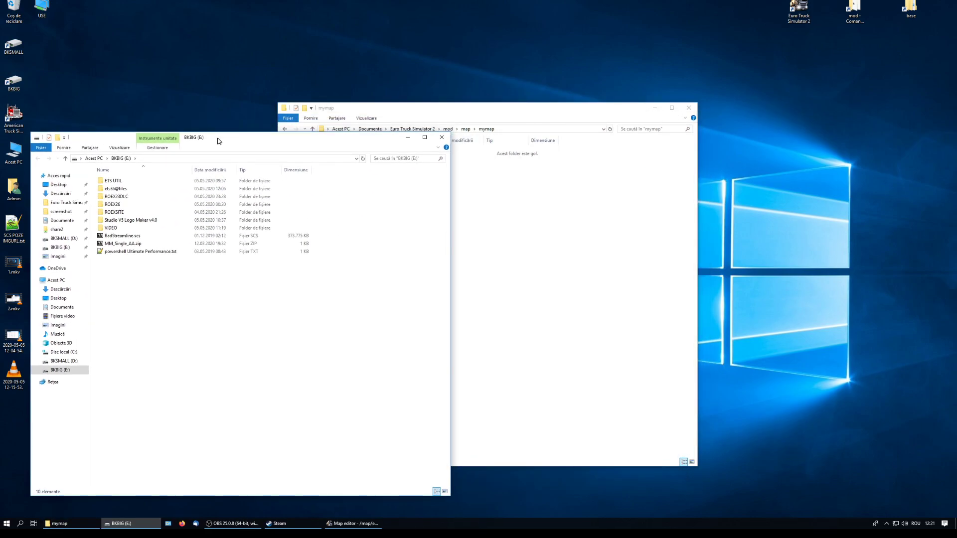
double_click(117, 191)
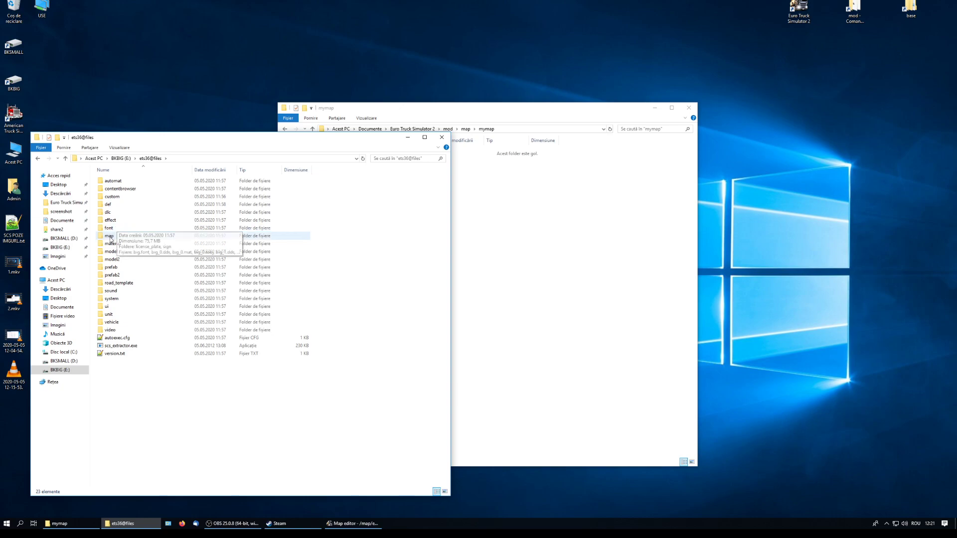
double_click(109, 236)
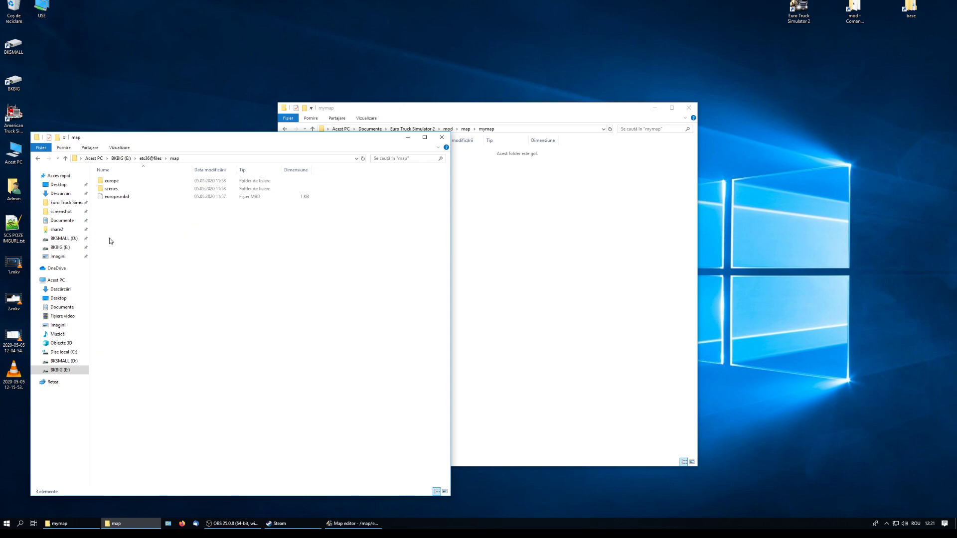
double_click(112, 187)
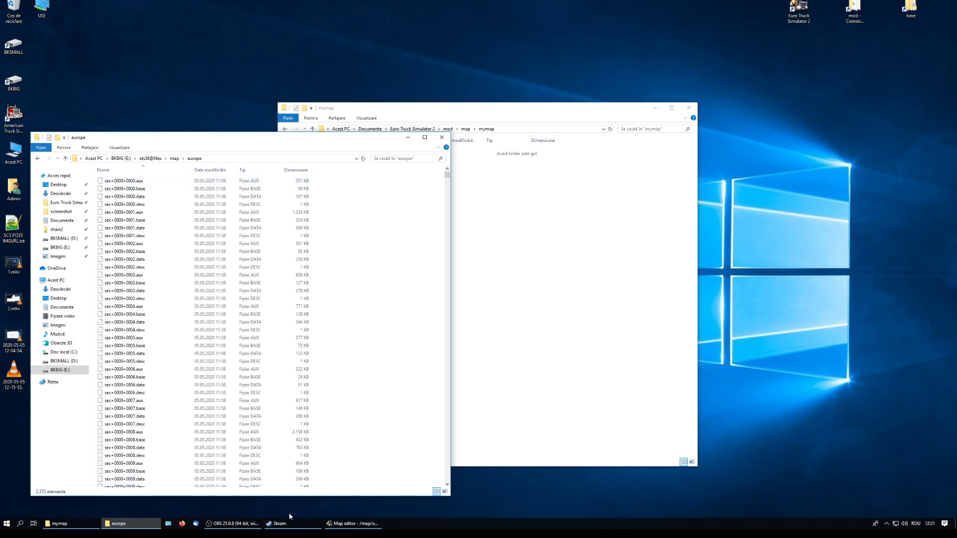
Check the Iași sector's name in the map editor and copy the four sec+0016+0003 files from europe into mymap.
click(353, 523)
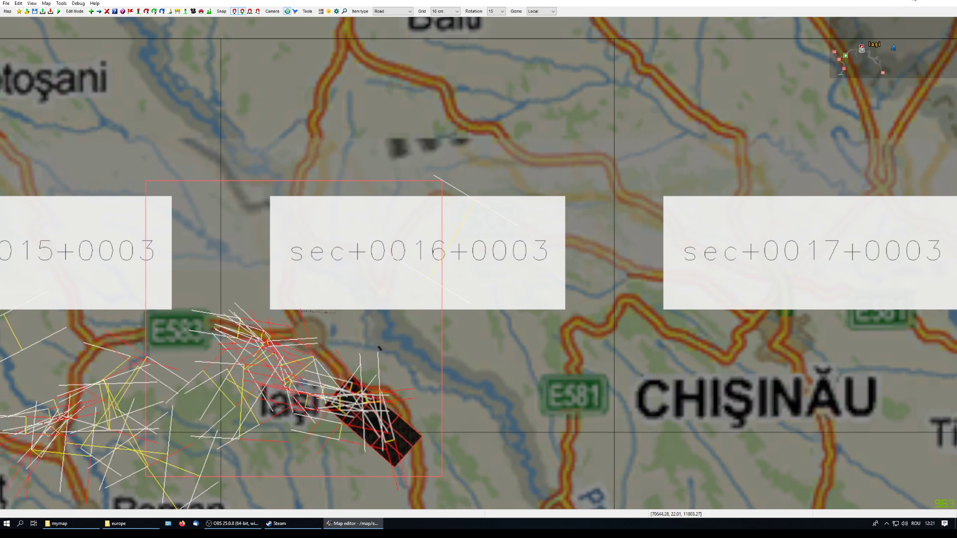
click(913, 1)
scroll(325, 206, down, 1)
drag(446, 178, 442, 323)
scroll(190, 344, down, 10)
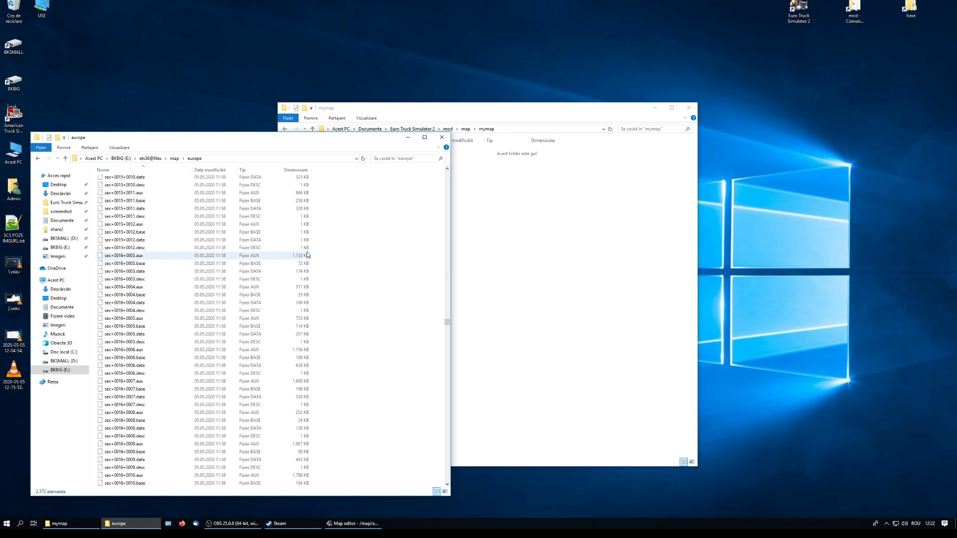
drag(318, 254, 116, 274)
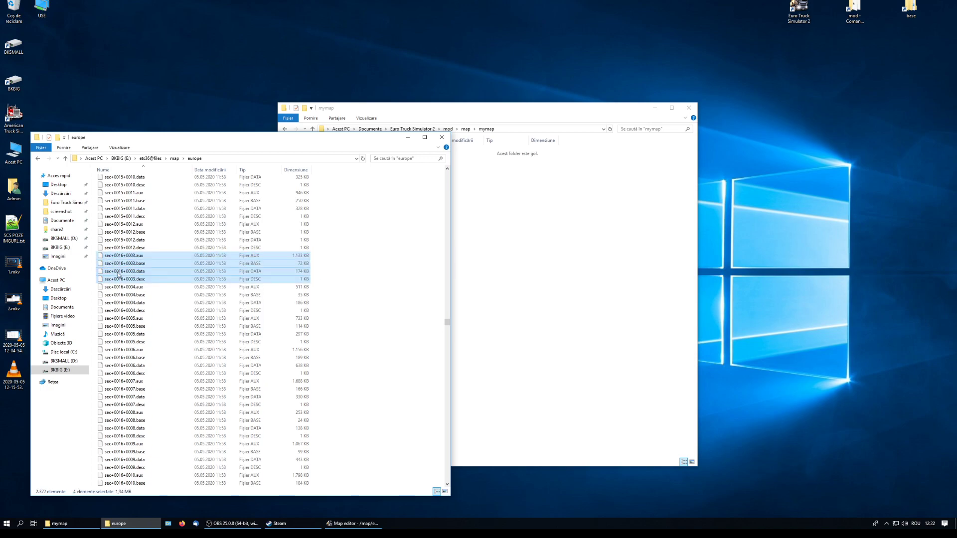
right_click(116, 274)
click(167, 339)
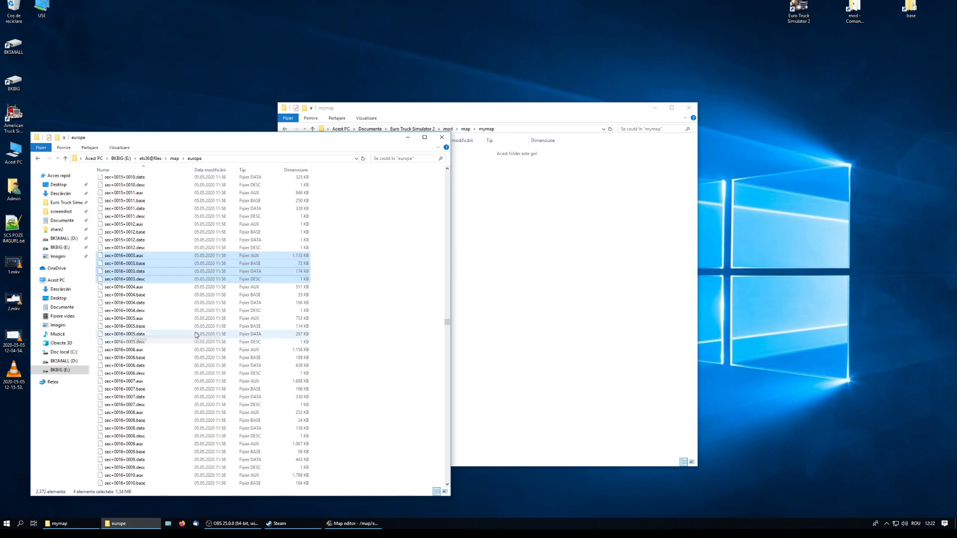
click(490, 229)
right_click(489, 229)
click(507, 281)
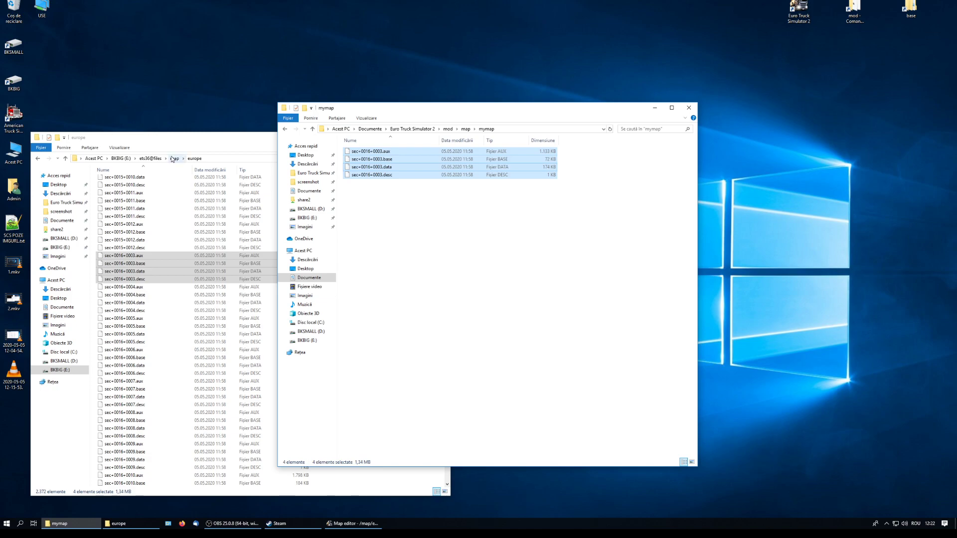
Copy europe.mbd from the extracted map folder into mod/map and close the extracted files window.
click(174, 159)
click(108, 197)
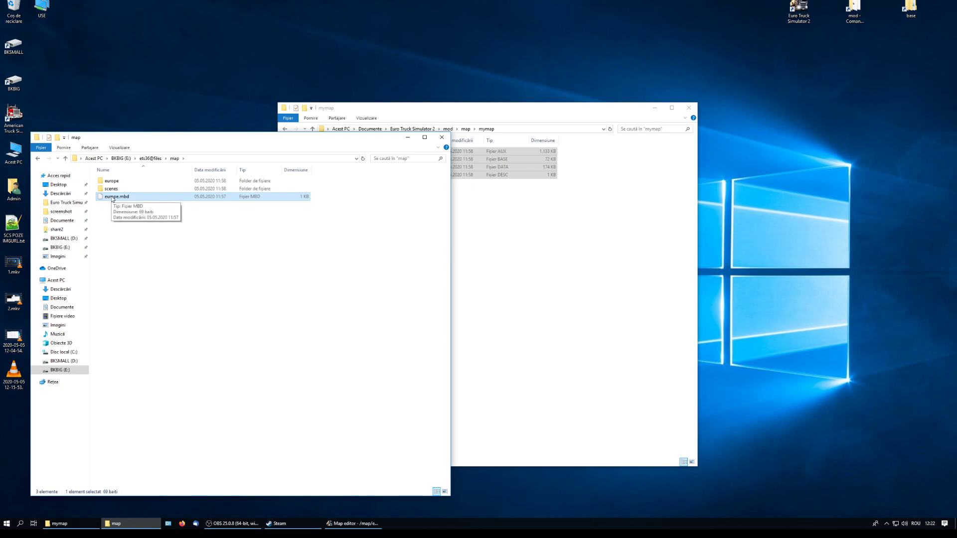
right_click(112, 199)
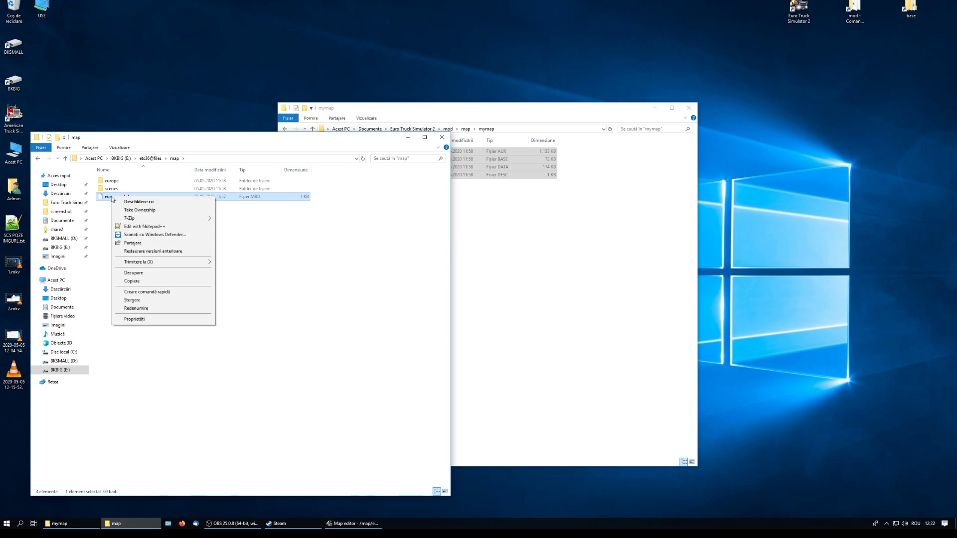
click(134, 280)
right_click(539, 279)
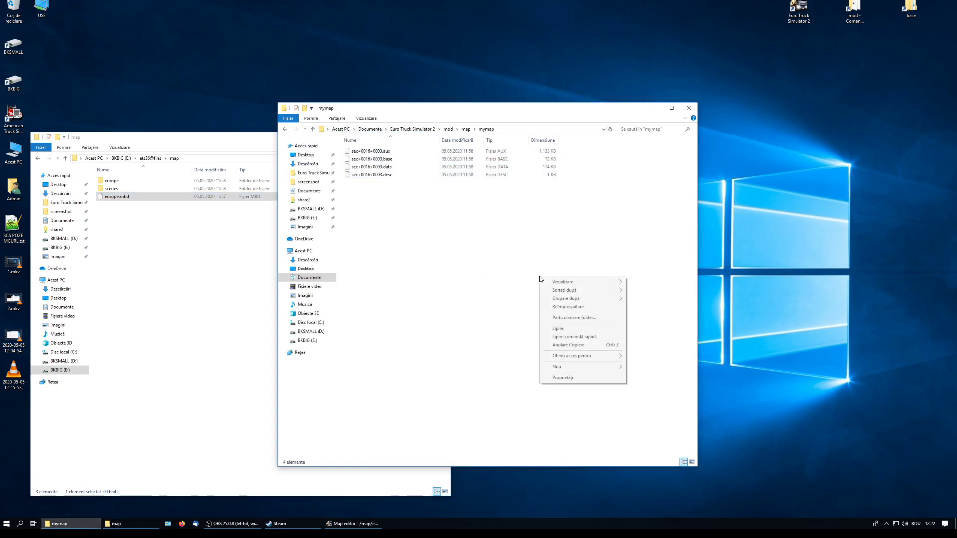
click(465, 129)
right_click(418, 215)
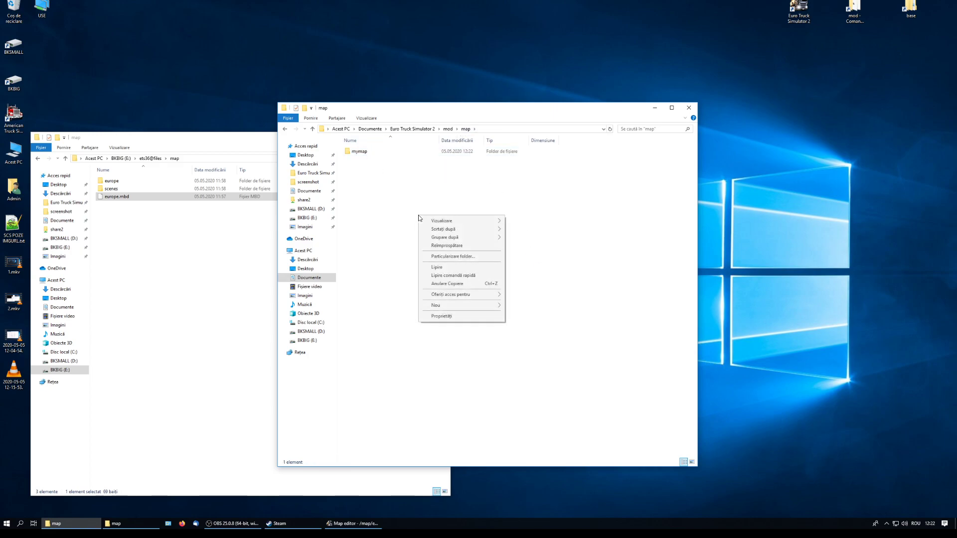
click(446, 268)
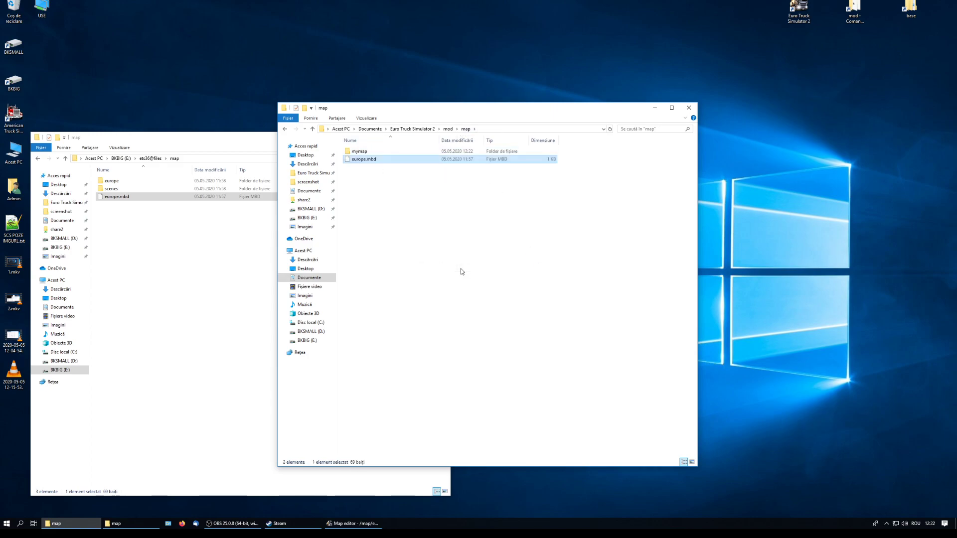
click(219, 134)
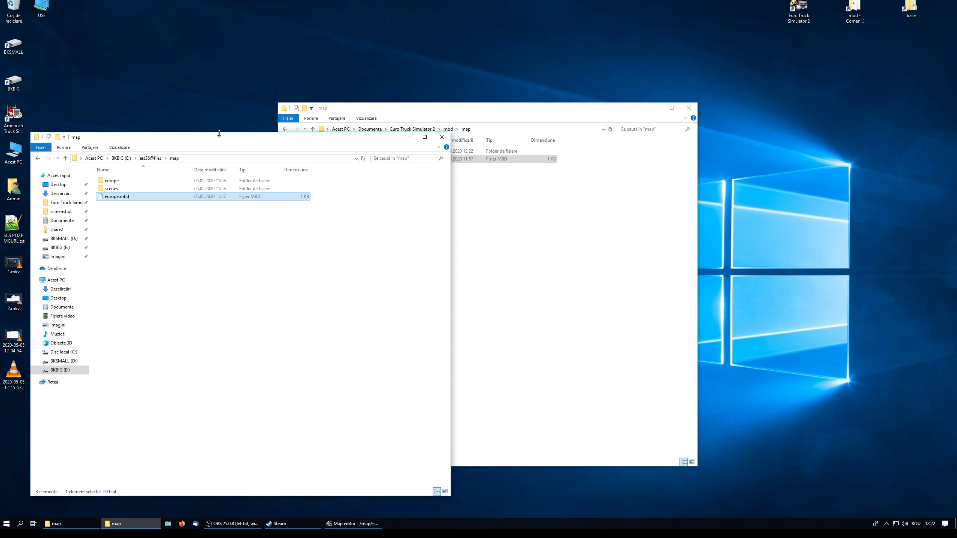
click(440, 138)
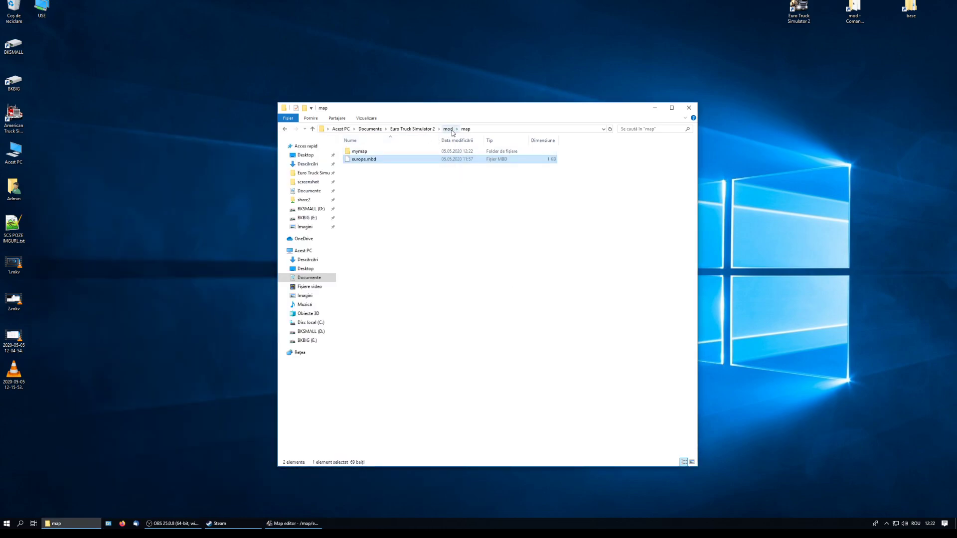
Rename the copied europe.mbd in the mod/map folder to mymap.mbd.
click(419, 130)
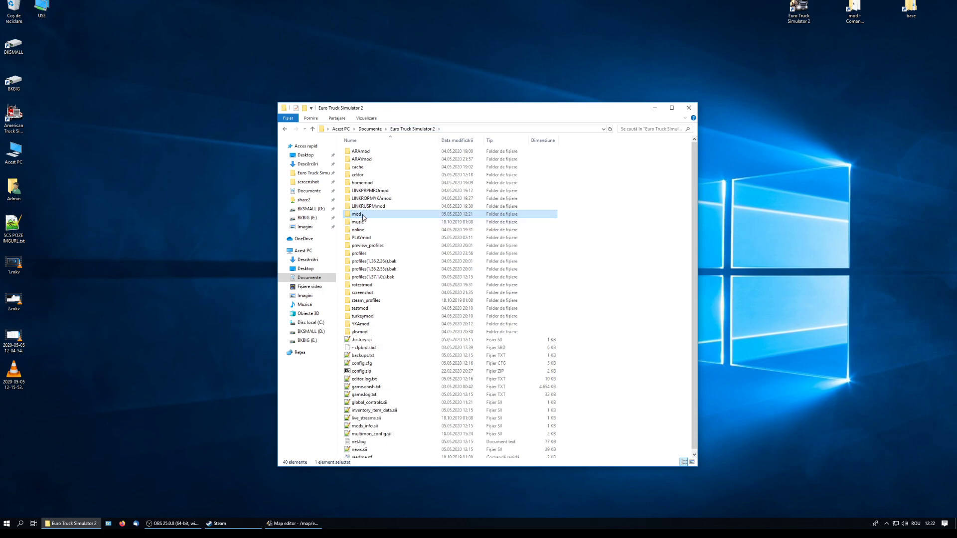
double_click(363, 217)
double_click(358, 152)
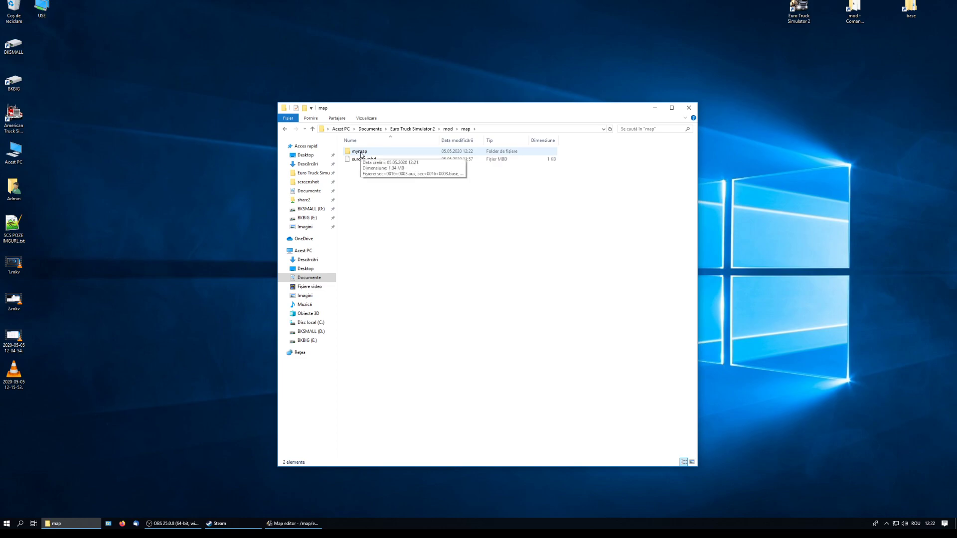
click(361, 161)
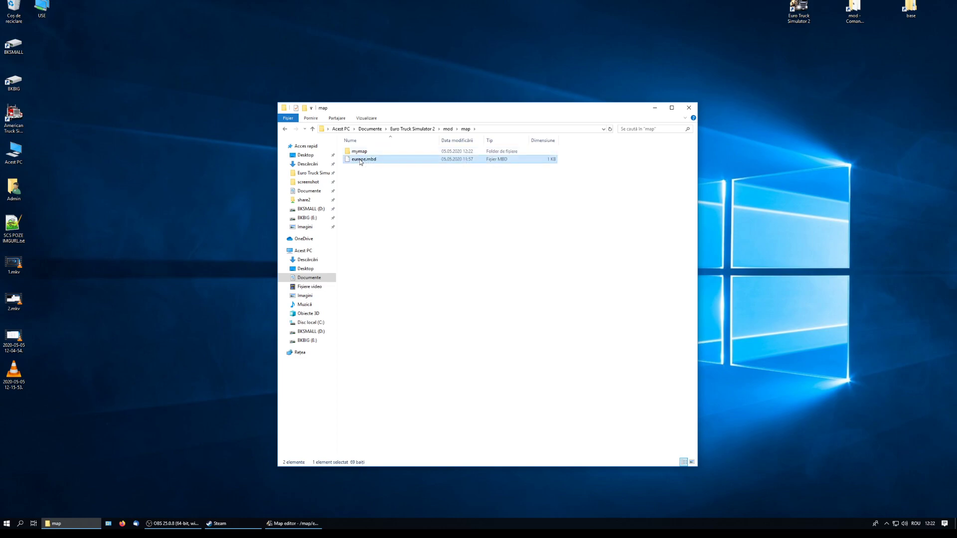
click(361, 160)
text(mymap)
click(419, 232)
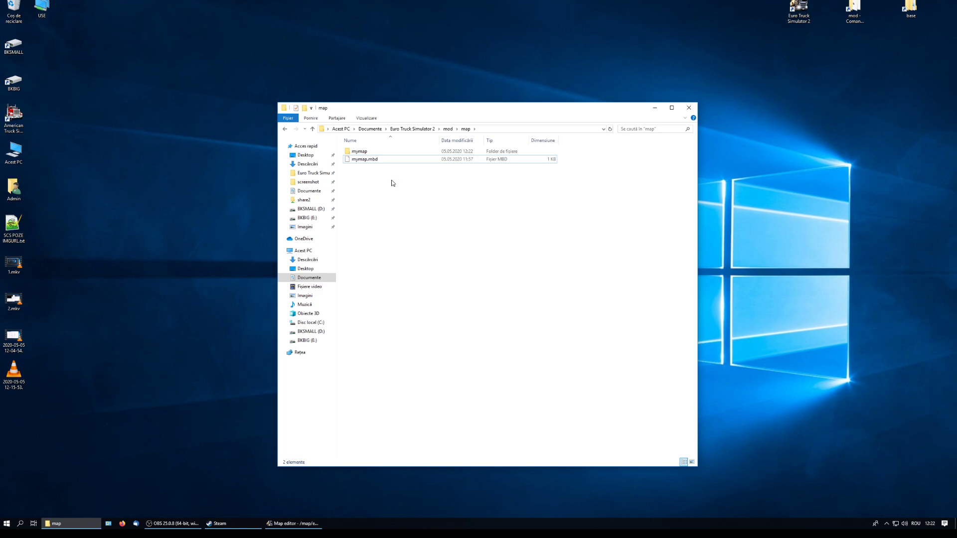
Compress the map folder into map.zip with 7-Zip and inspect the archive's contents.
click(285, 129)
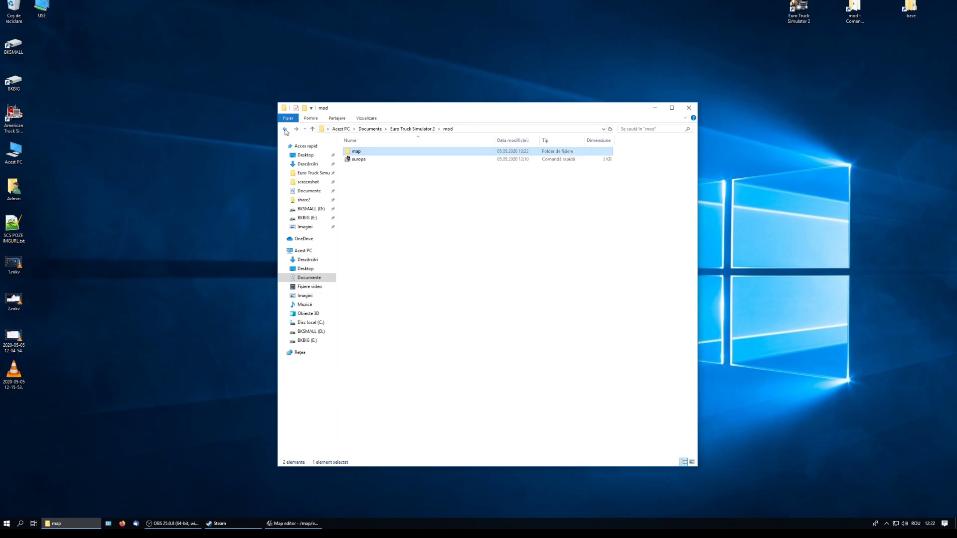
right_click(361, 152)
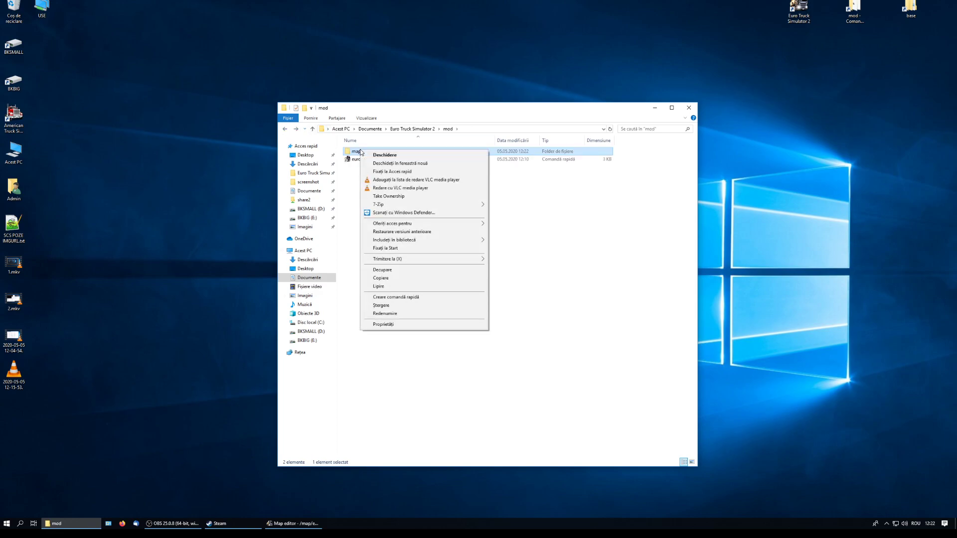
mouse_move(462, 204)
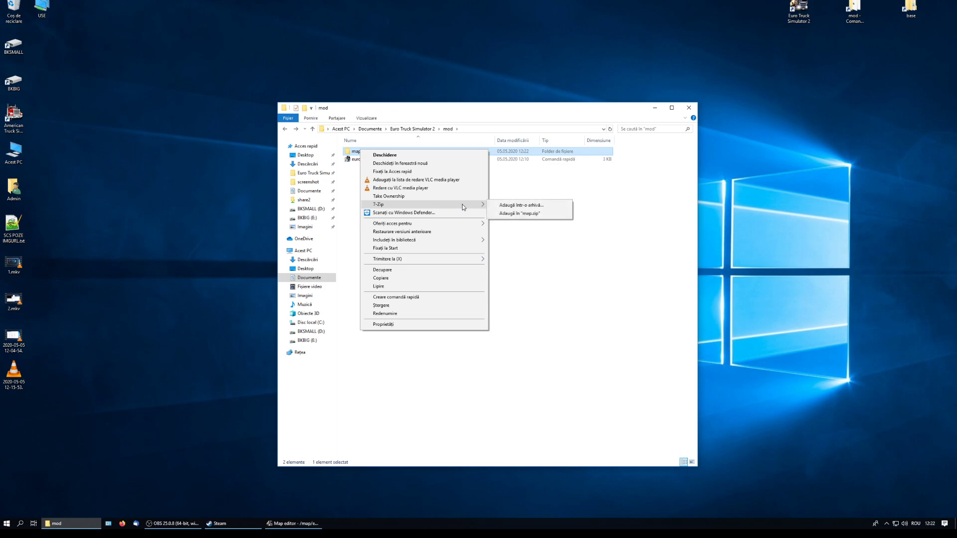
click(536, 214)
click(356, 168)
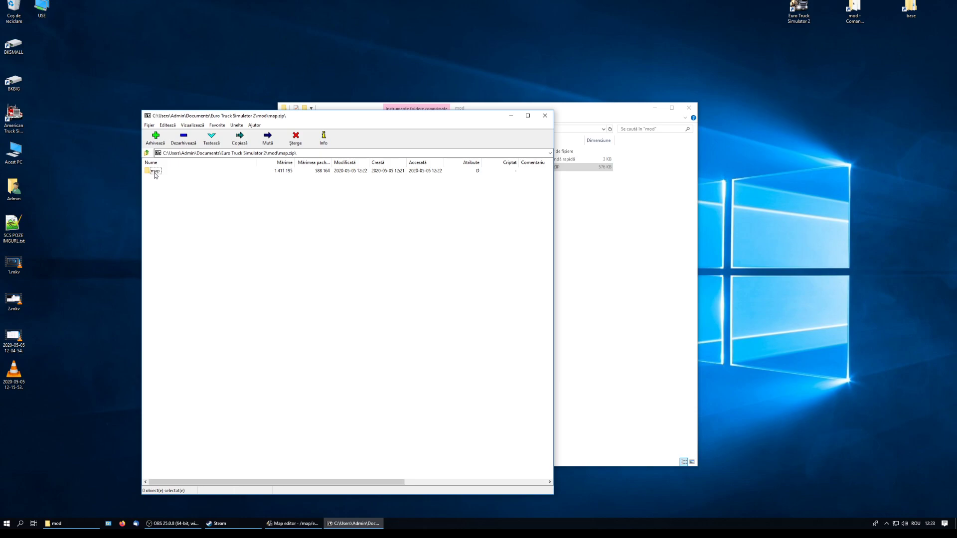
double_click(183, 170)
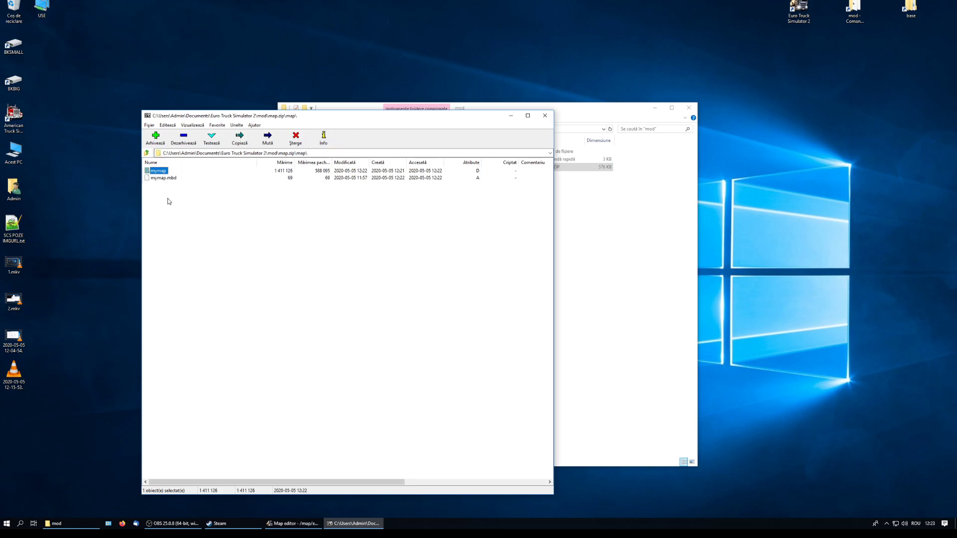
click(545, 115)
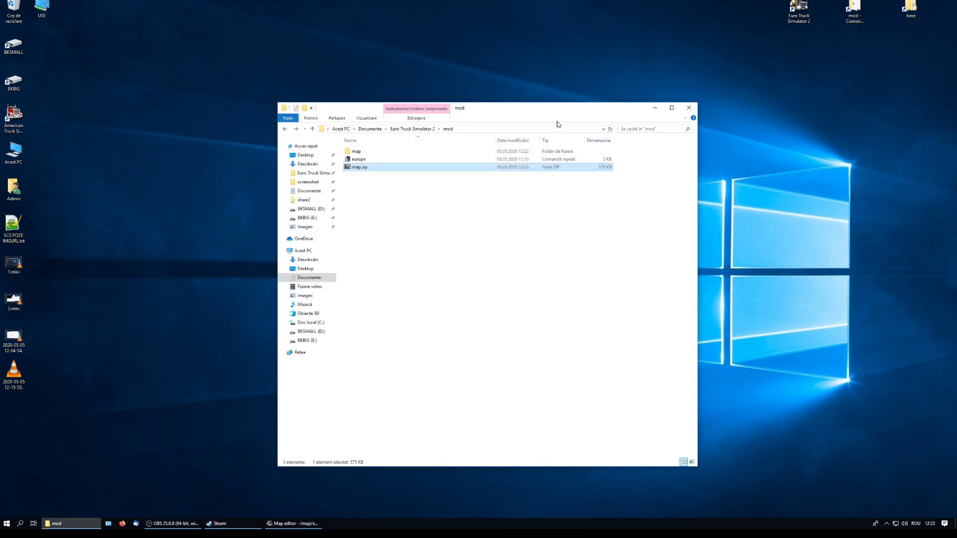
Copy the europe shortcut from the mod folder onto the desktop.
right_click(354, 159)
click(379, 266)
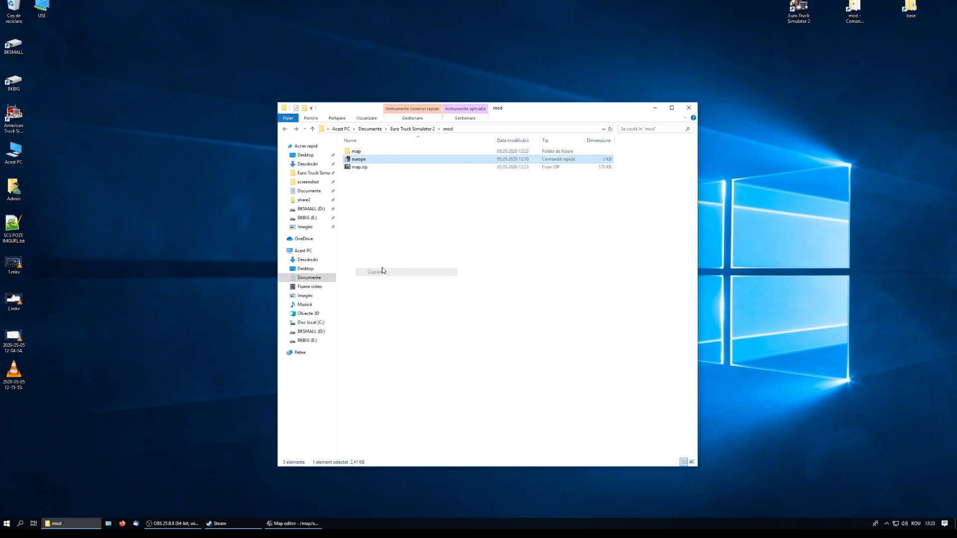
right_click(174, 262)
click(192, 294)
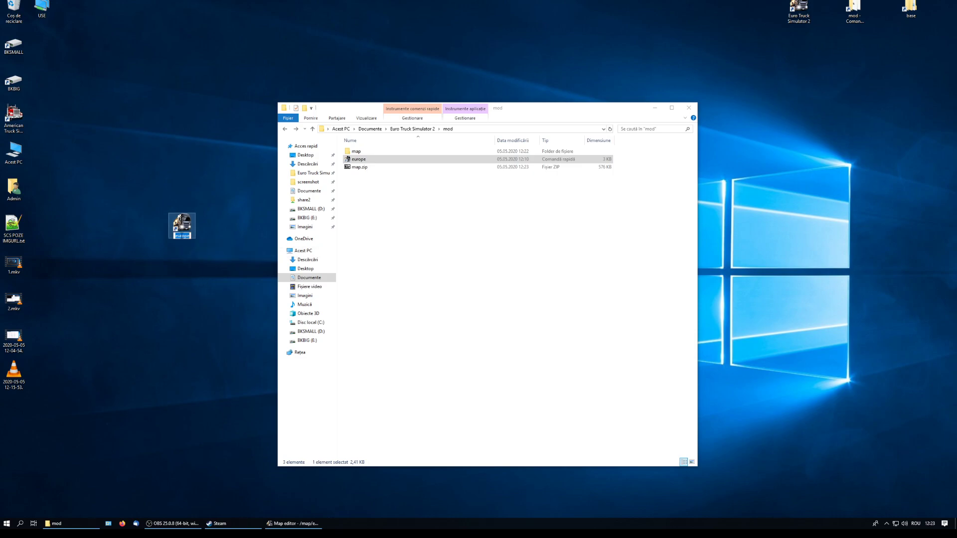
Rename the desktop copy of the europe shortcut to mymap and move it into the mod folder.
key(F2)
text(mymap)
key(Return)
drag(174, 231, 476, 239)
Change the mymap shortcut's target so that its edit parameter loads mymap instead of europe, and save the properties.
right_click(388, 180)
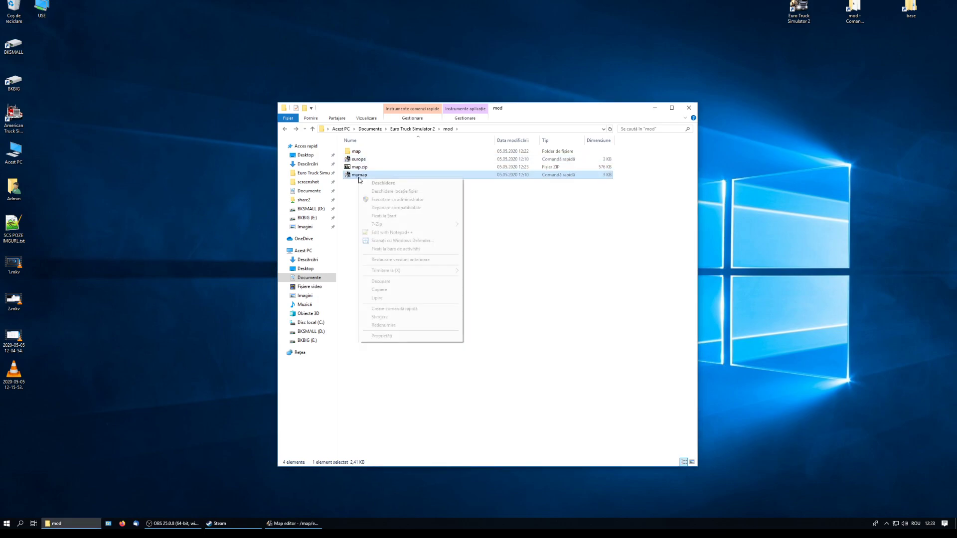
click(398, 335)
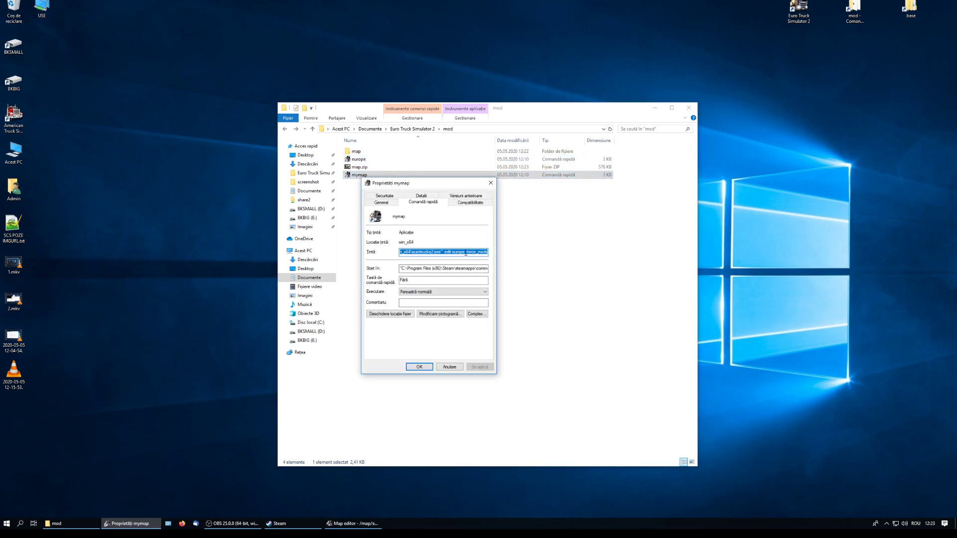
drag(465, 252, 459, 252)
text(myma)
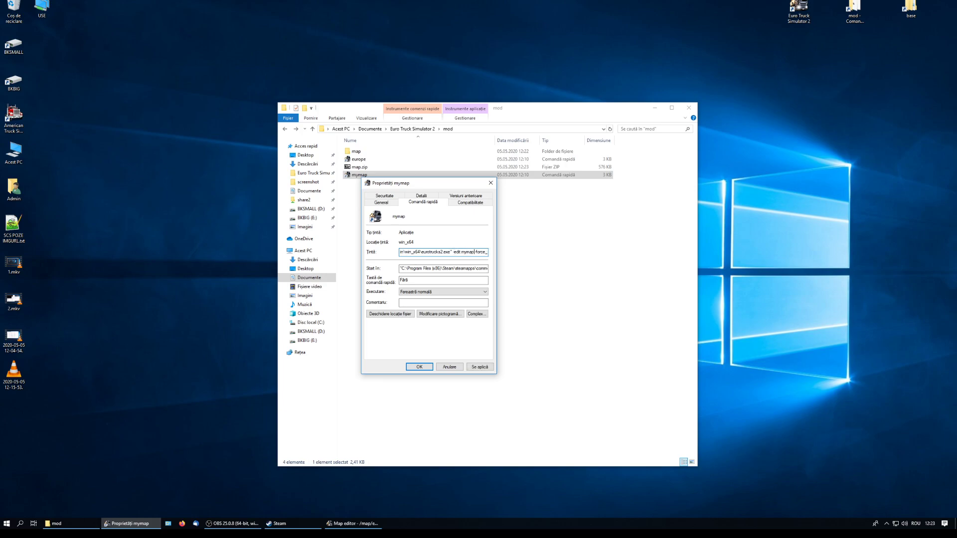
click(419, 367)
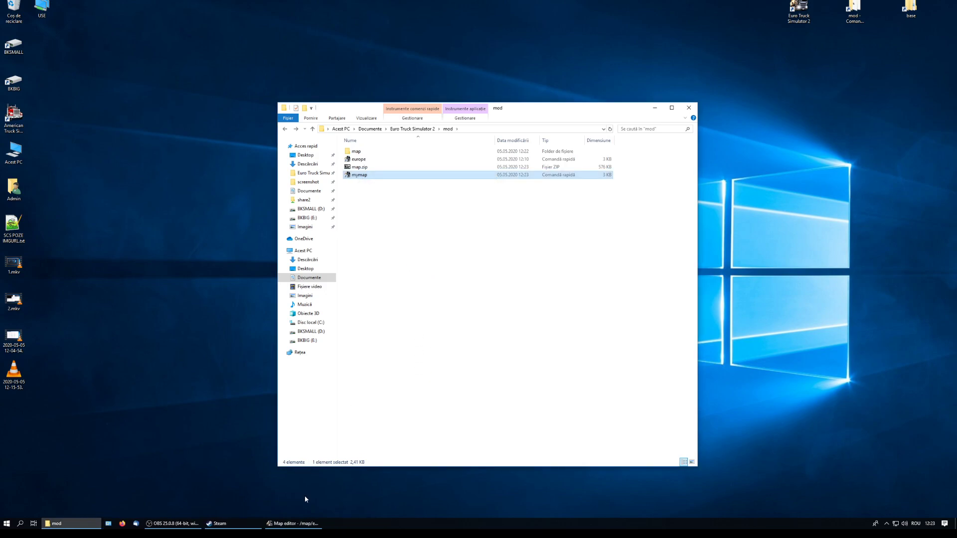
Close the running map editor and launch it again through the mymap shortcut, allowing the custom launch parameters.
click(294, 523)
key(alt+F4)
double_click(359, 174)
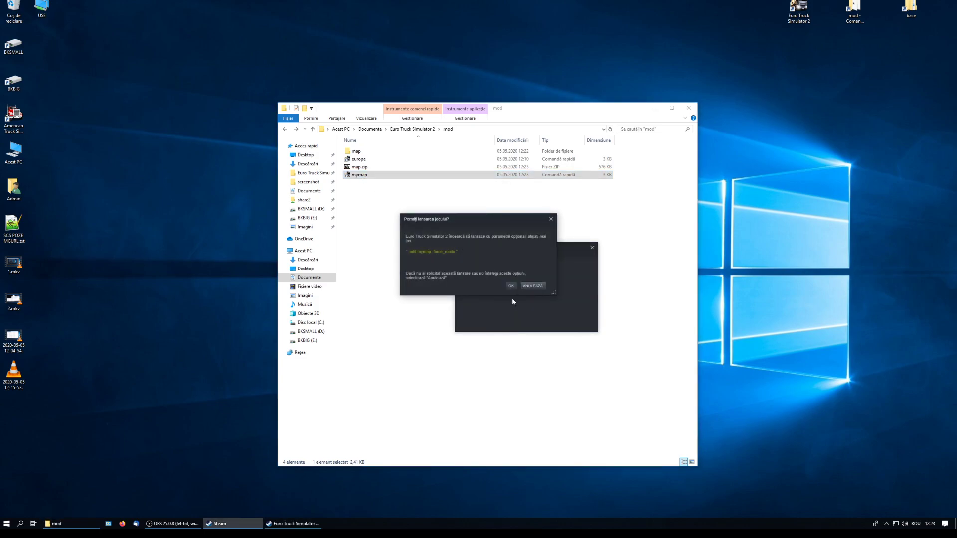
click(511, 286)
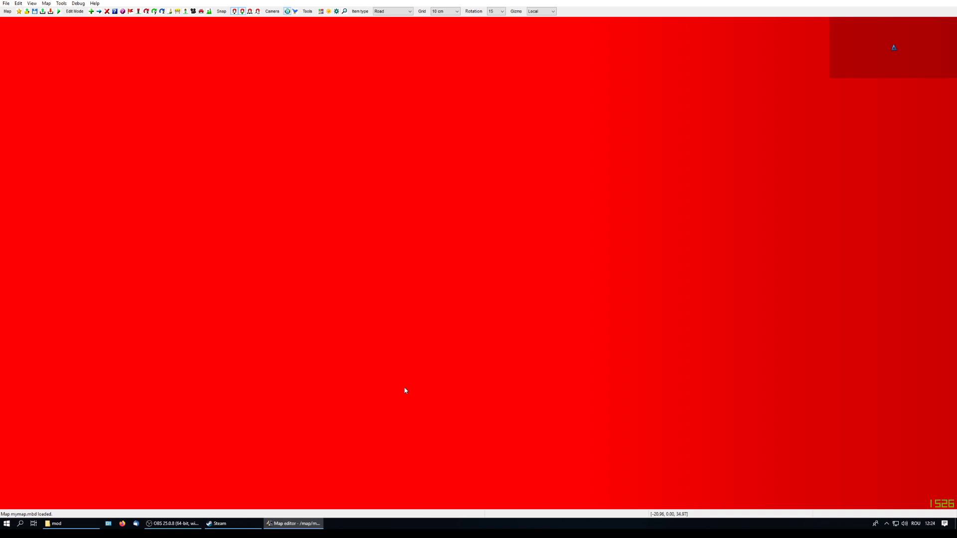
Examine the mymap background in the map editor across a wide area, and close the editor.
scroll(439, 340, down, 6)
scroll(435, 341, down, 9)
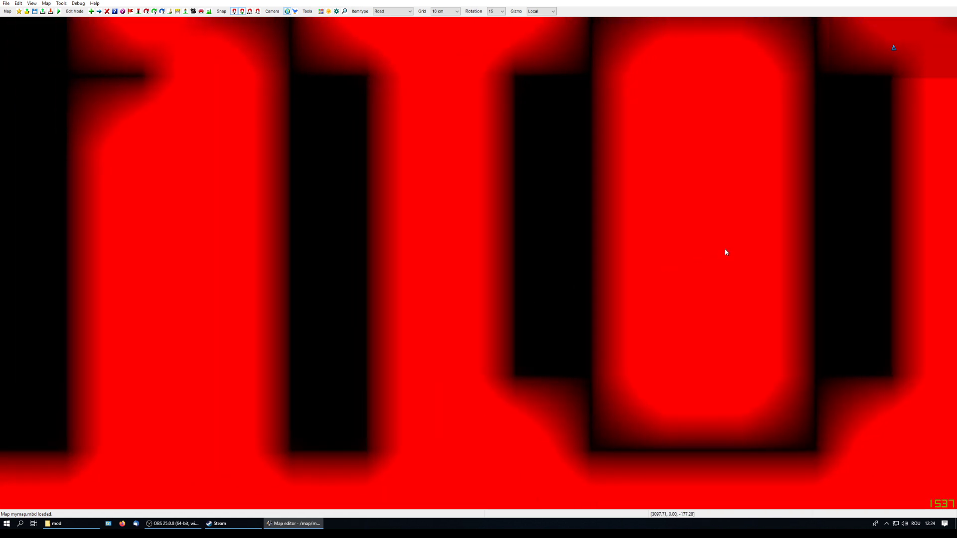
drag(726, 251, 171, 256)
drag(679, 253, 124, 419)
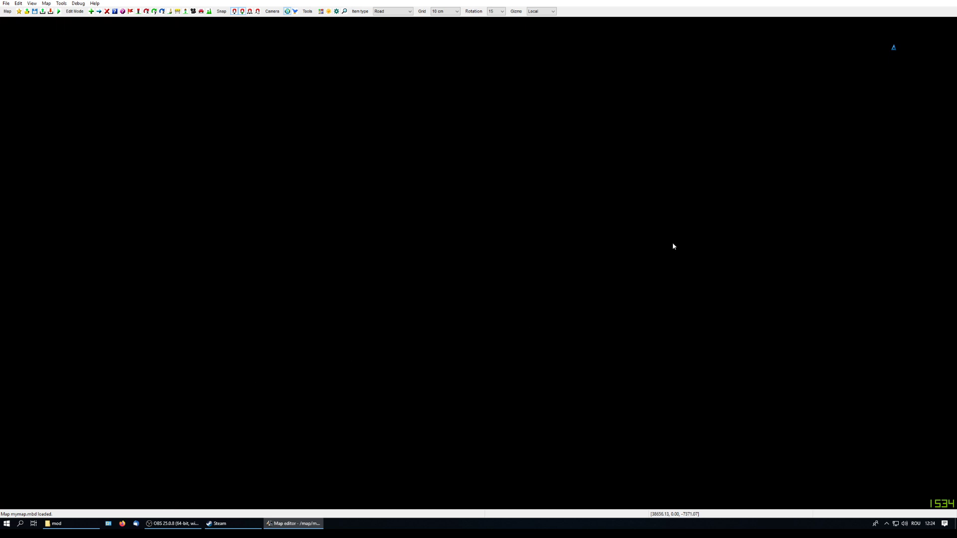
drag(588, 306, 259, 335)
click(946, 0)
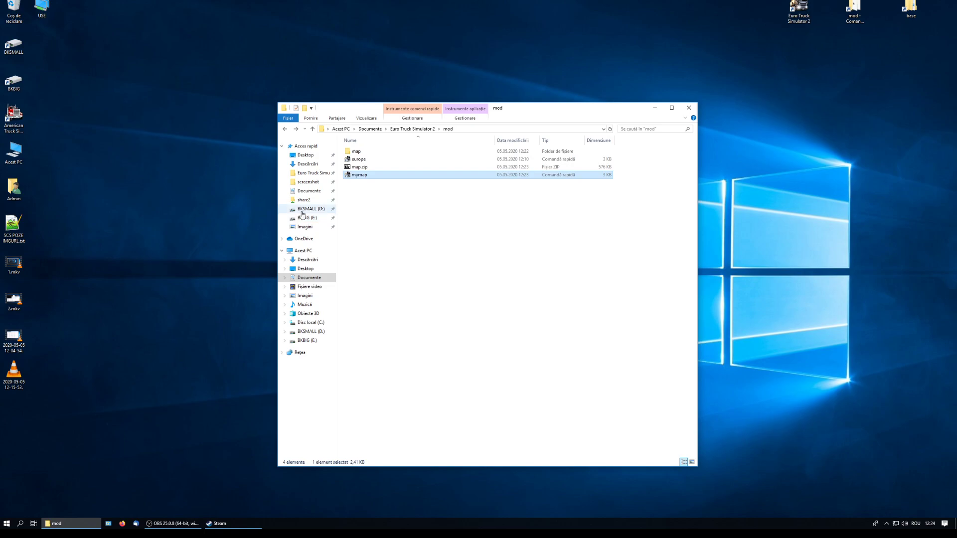
Create a new folder named def inside the mod folder and open it.
right_click(433, 212)
mouse_move(497, 304)
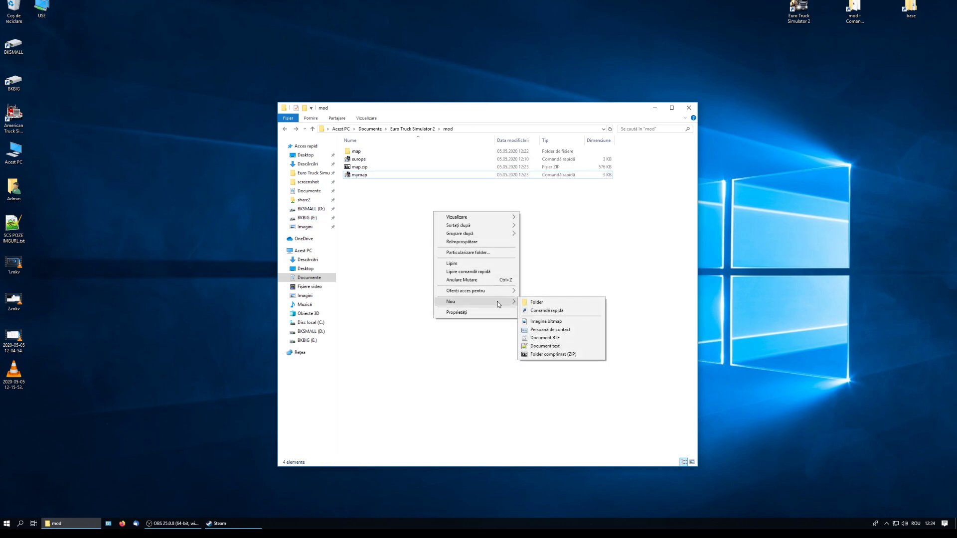
click(532, 302)
text(def)
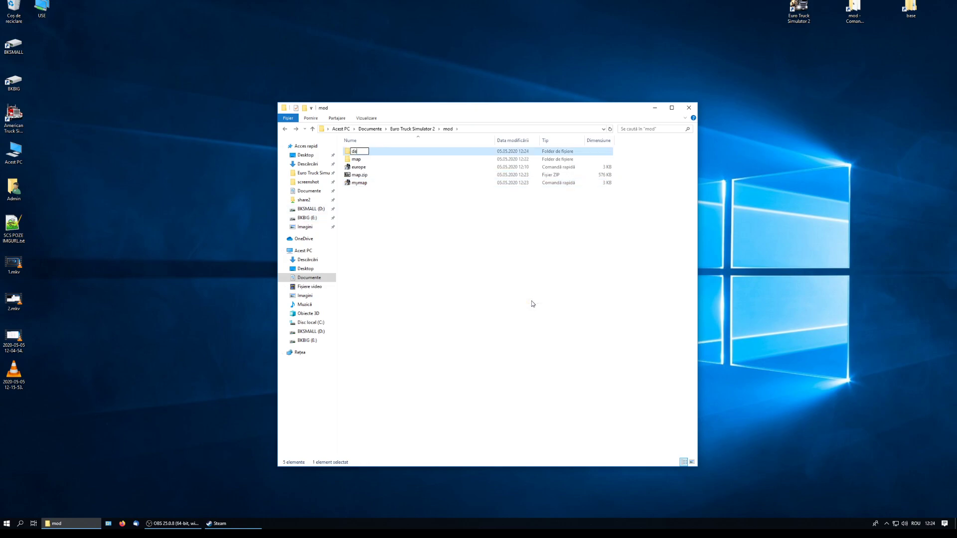
click(396, 227)
double_click(367, 155)
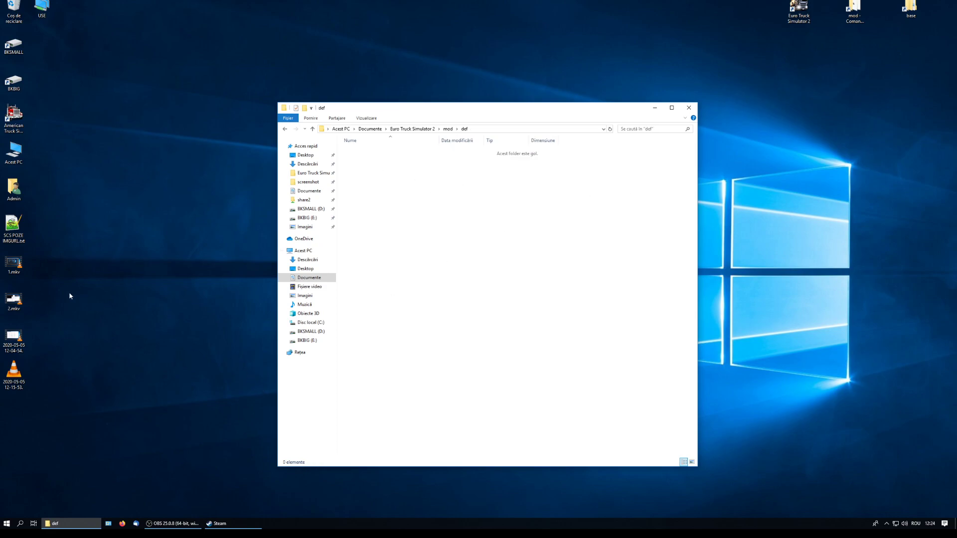
Copy editor_data.sii from the ets36@files def folder on BKBIG (E:) into mod/def and close the source window.
double_click(14, 85)
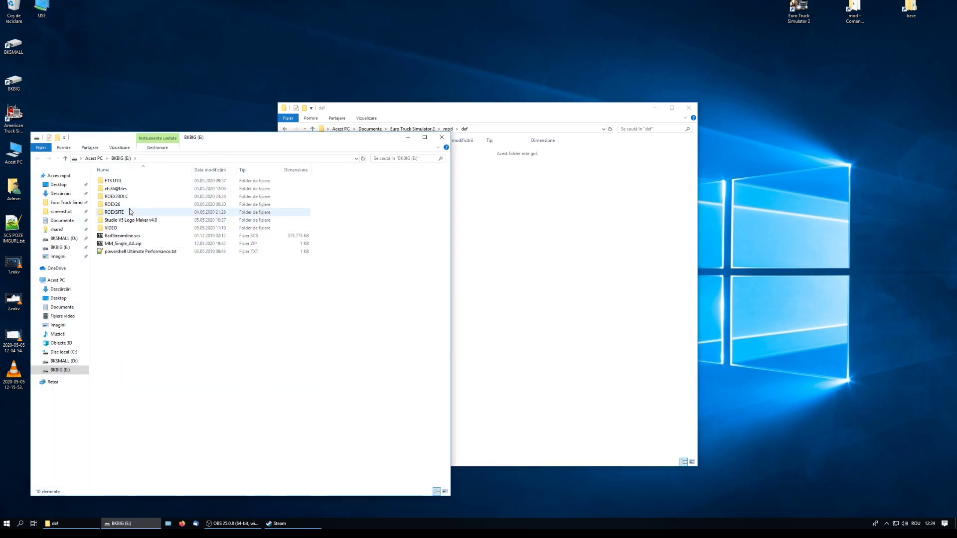
double_click(122, 191)
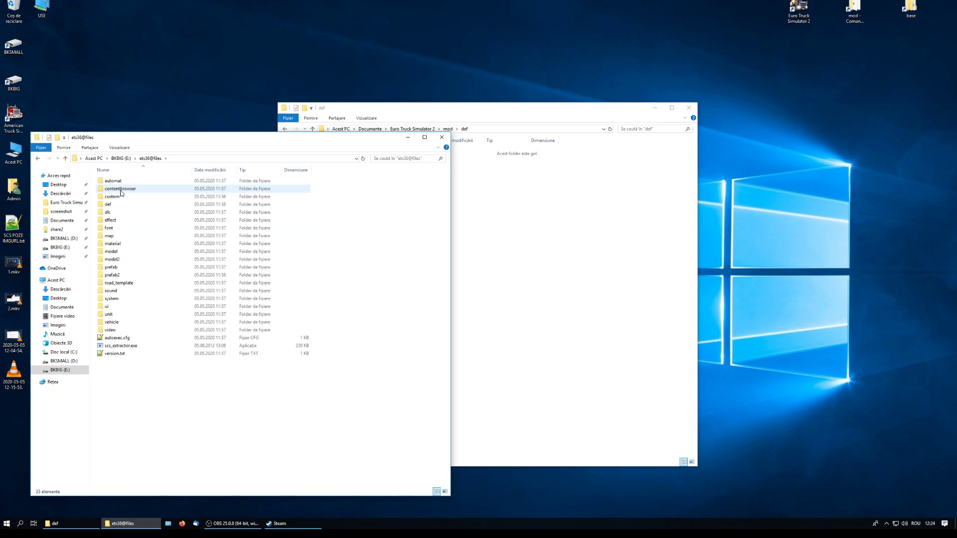
click(114, 205)
double_click(114, 205)
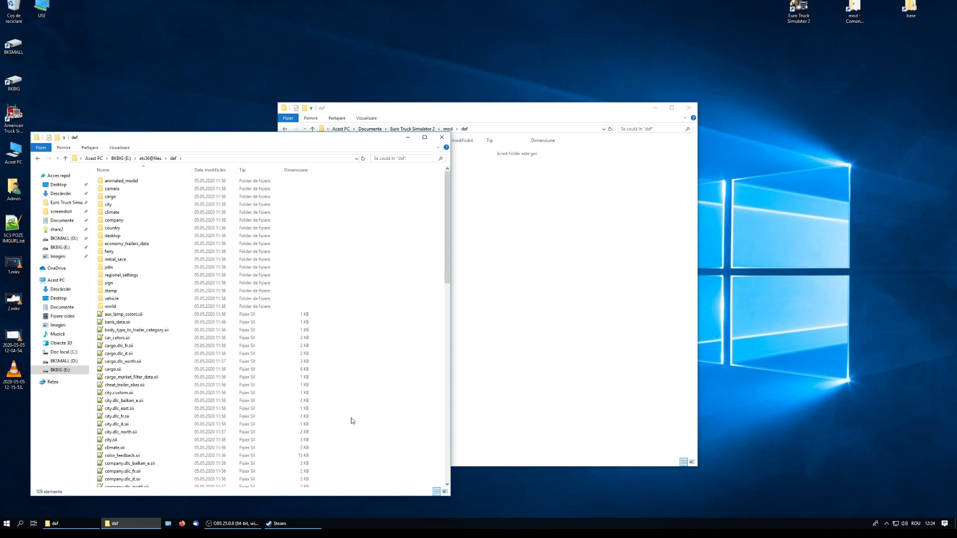
scroll(351, 421, down, 4)
scroll(331, 394, down, 4)
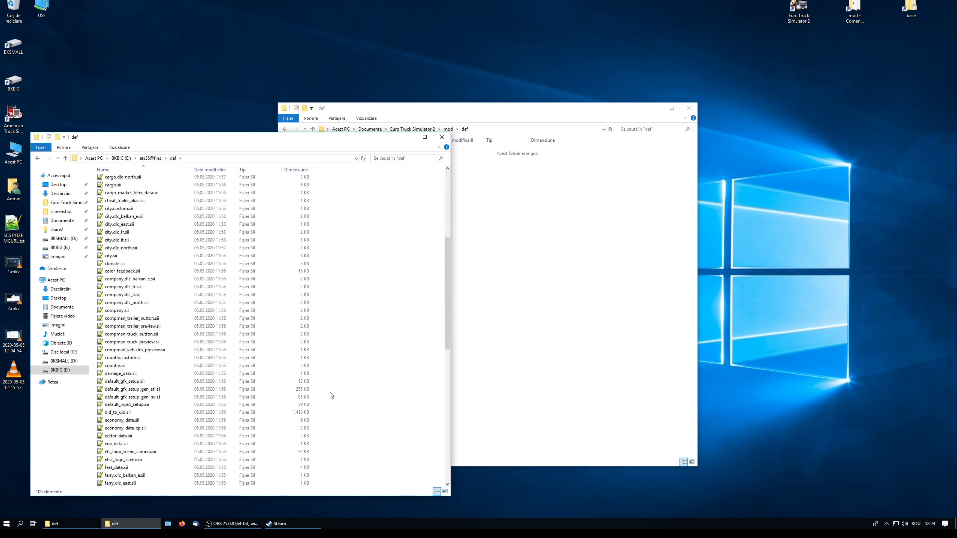
click(132, 437)
right_click(122, 434)
click(144, 391)
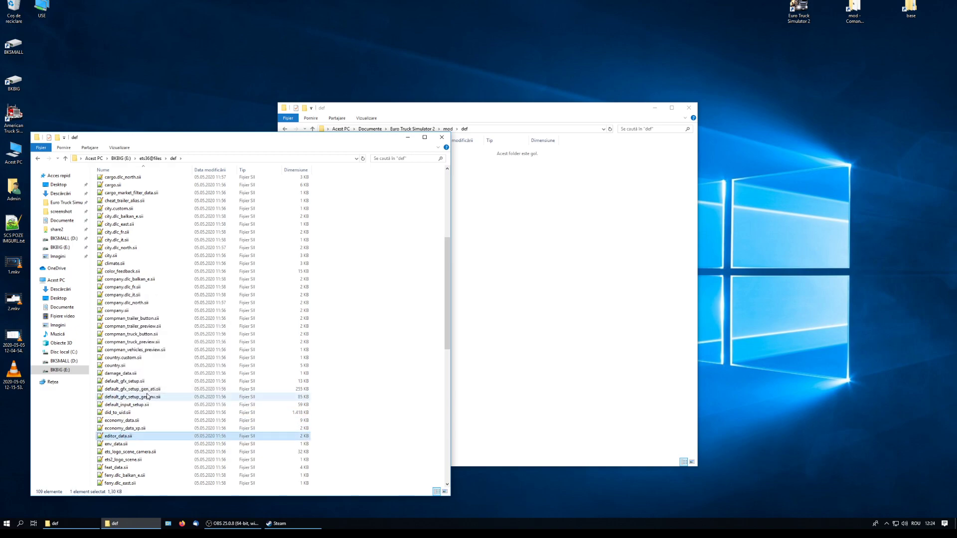
right_click(513, 257)
click(543, 309)
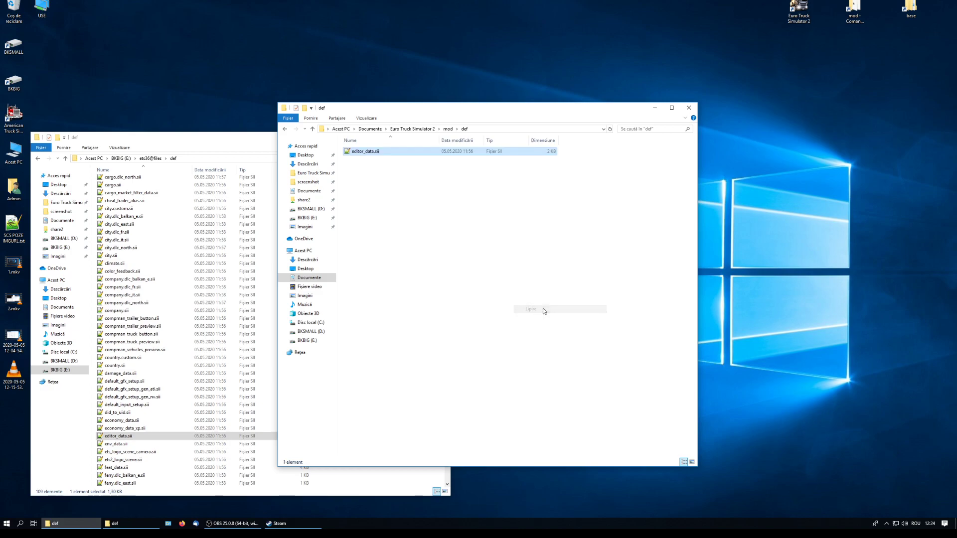
click(252, 138)
click(441, 138)
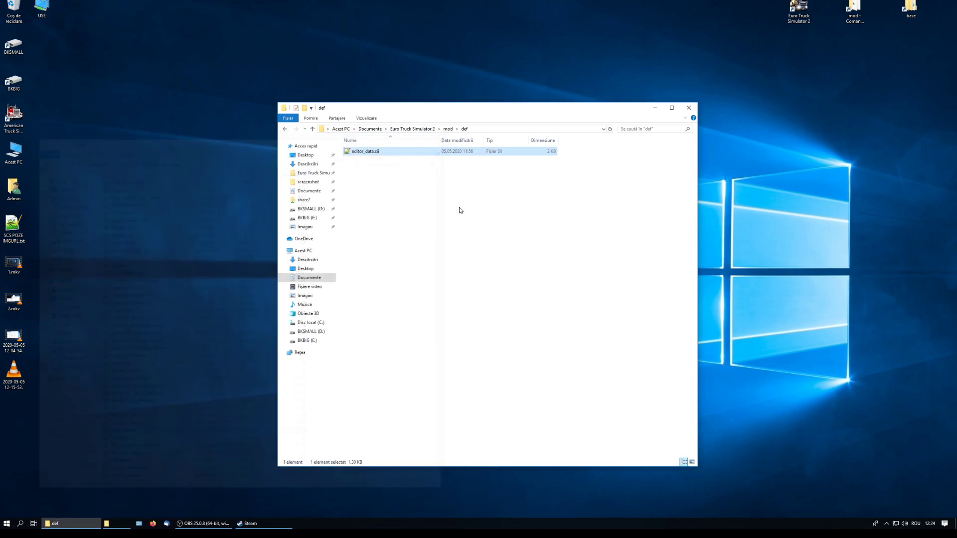
Open the copied editor_data.sii in Notepad++ and close the other open files.
double_click(367, 152)
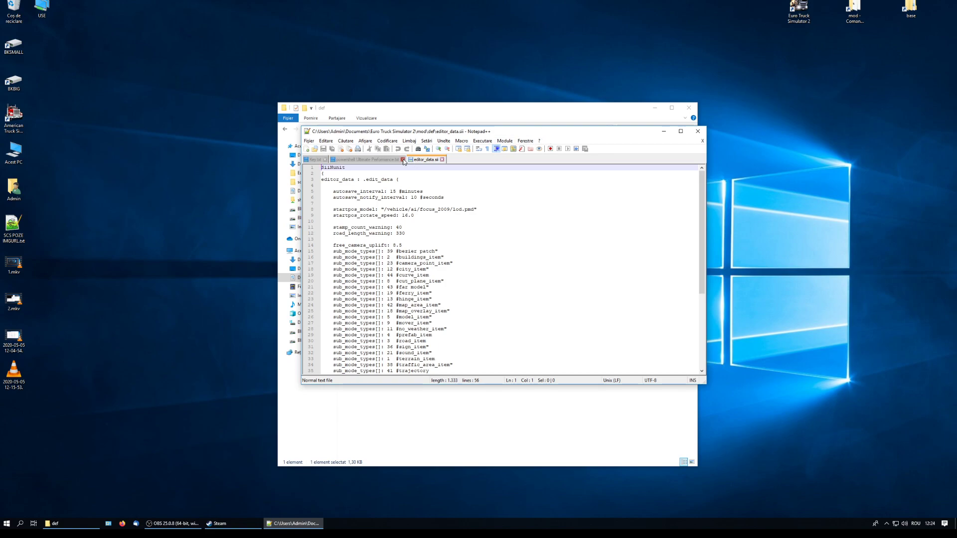
click(402, 160)
click(324, 160)
drag(464, 135, 385, 80)
Set bcg_map_name in editor_data.sii to "/map/mymap.mbd", save the file and close Notepad++.
scroll(409, 190, down, 1)
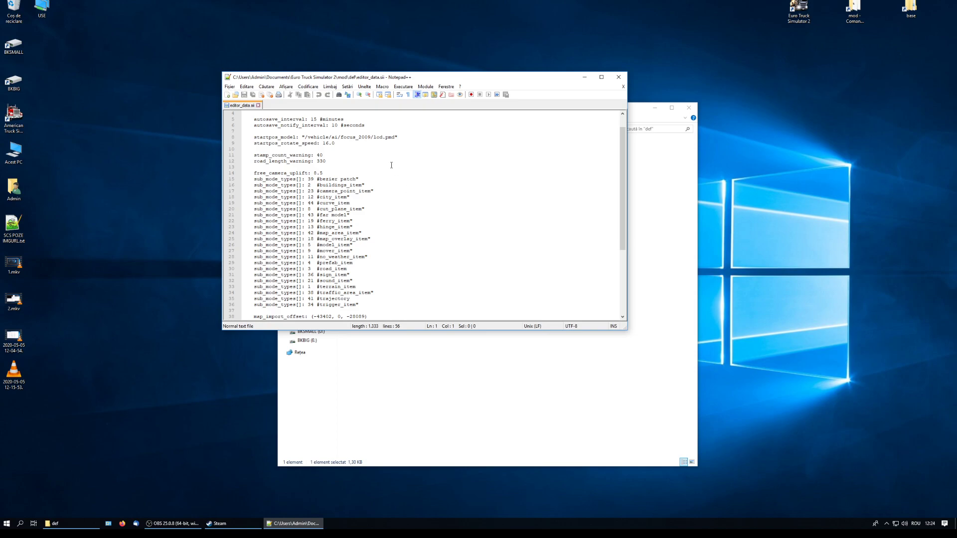
scroll(386, 246, down, 4)
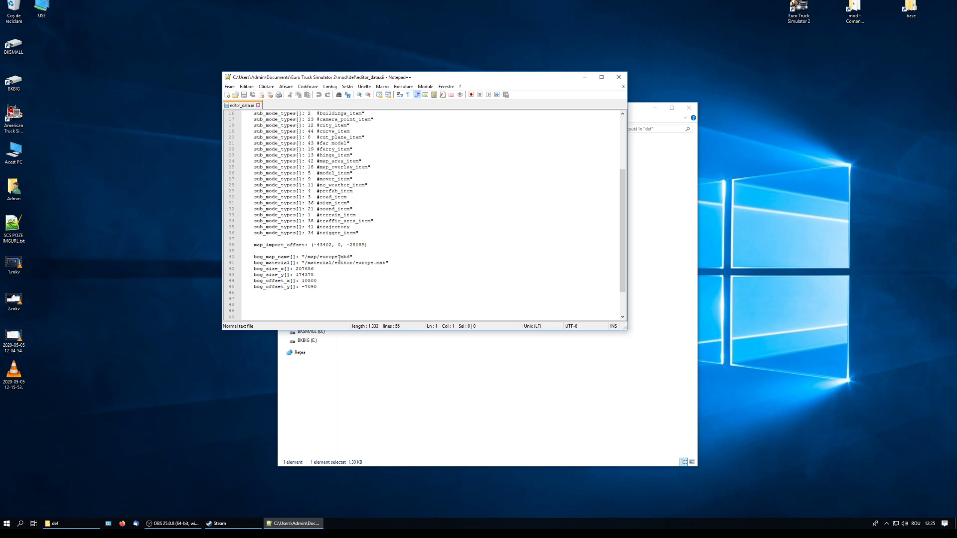
drag(337, 258, 321, 257)
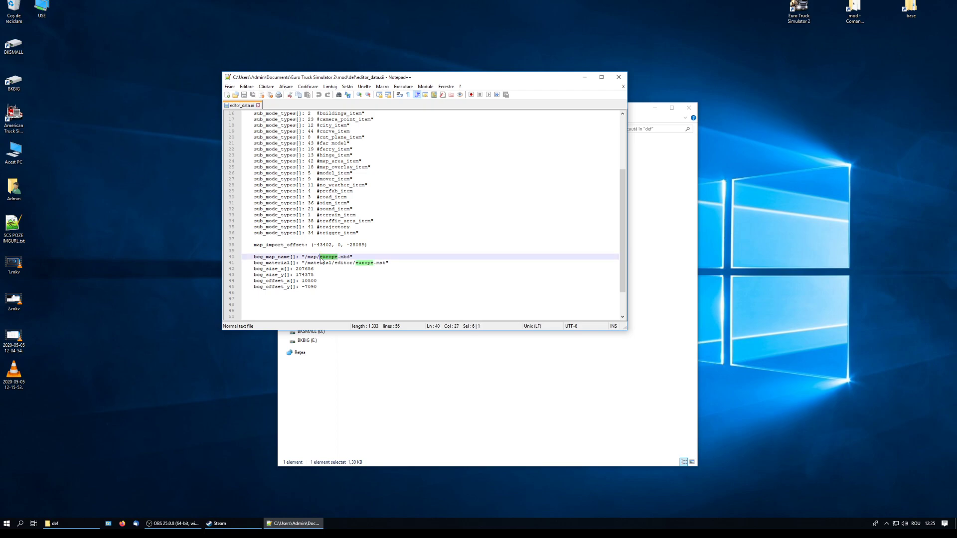
text(mymap)
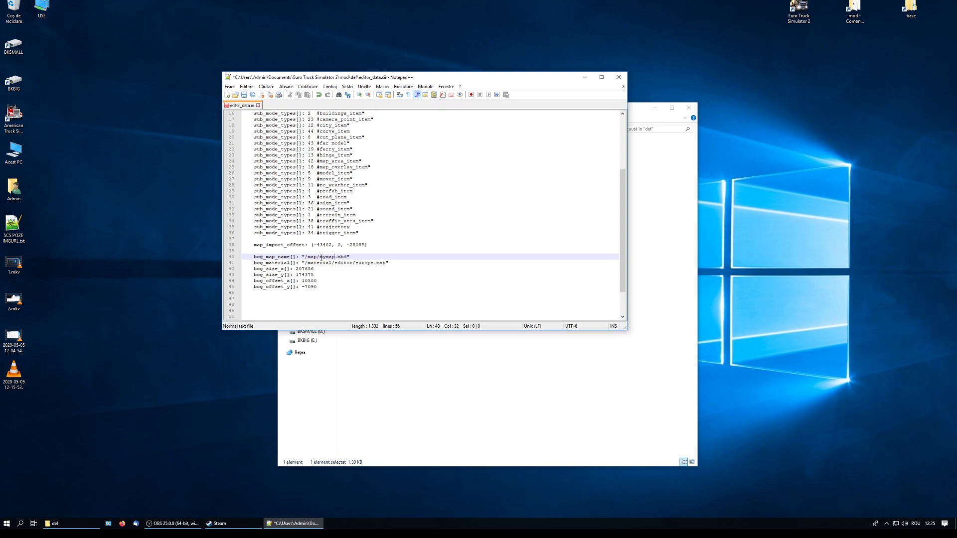
click(352, 284)
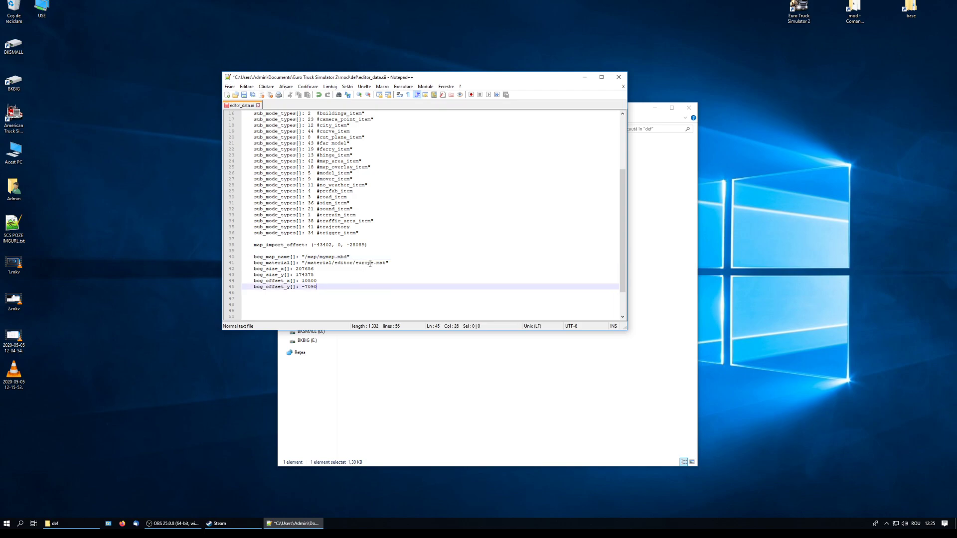
drag(387, 262, 301, 263)
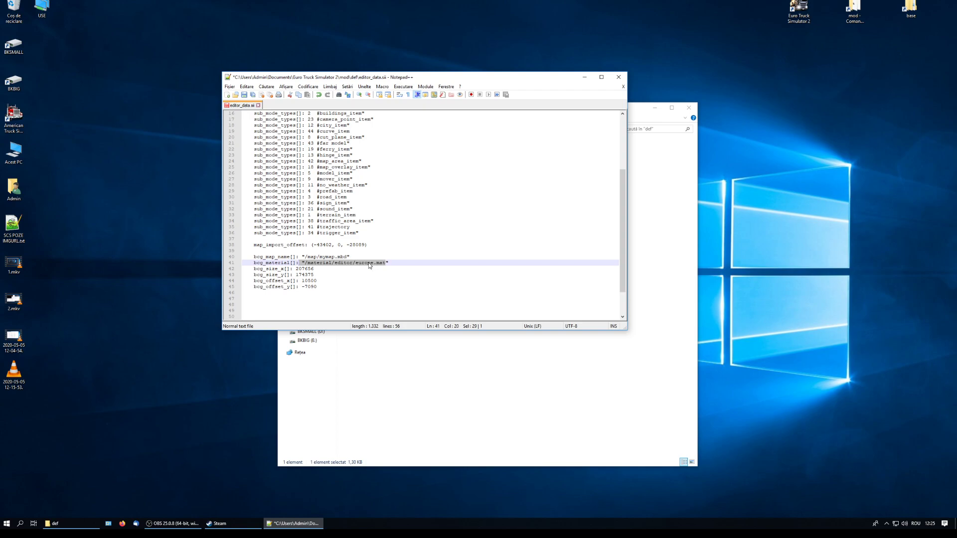
click(244, 94)
click(258, 105)
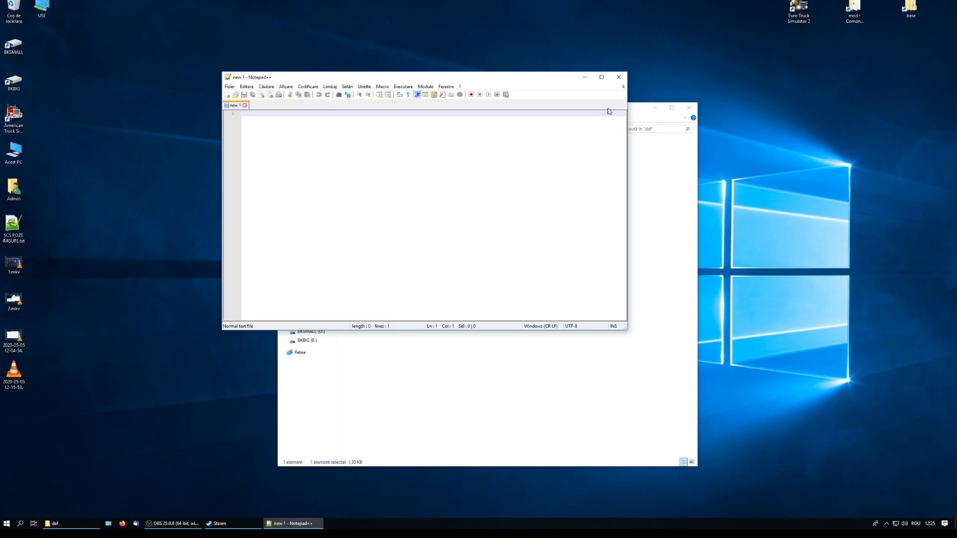
click(618, 77)
Compress the def folder in mod into def.zip with 7-Zip and inspect the archive's contents.
click(446, 129)
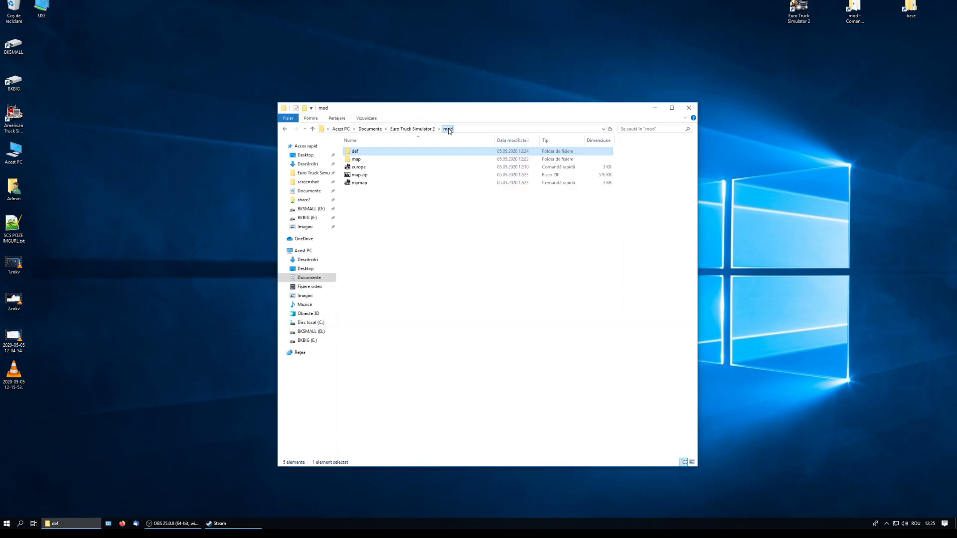
right_click(350, 154)
mouse_move(447, 208)
click(506, 215)
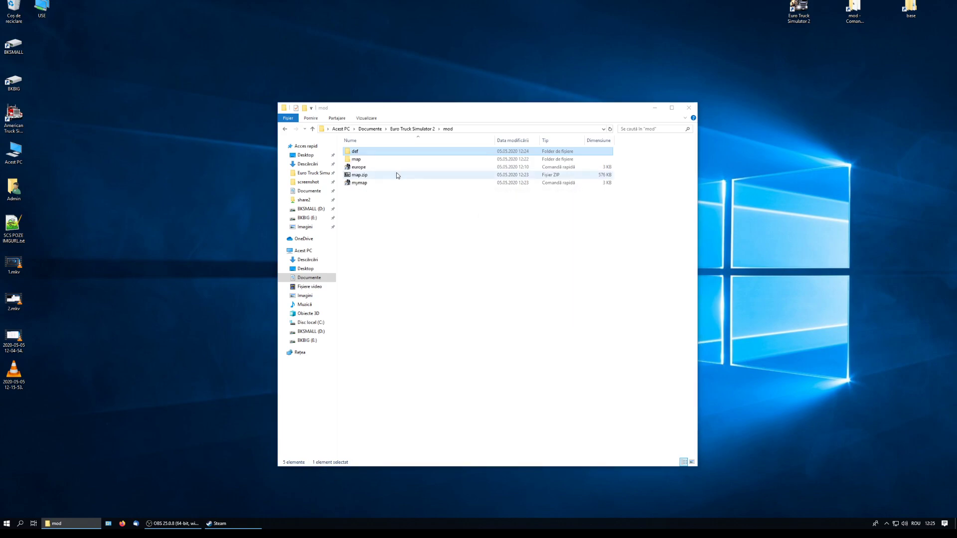
click(359, 167)
double_click(358, 168)
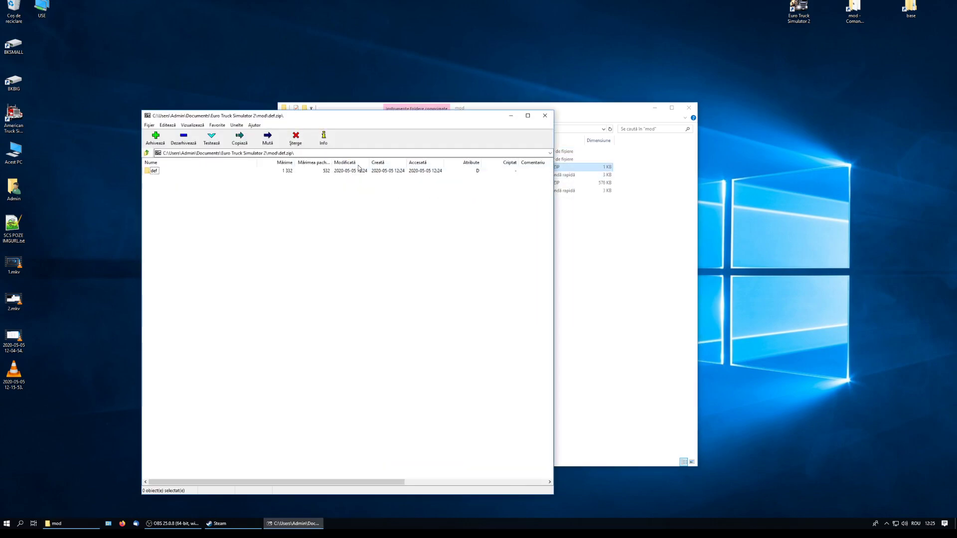
double_click(150, 171)
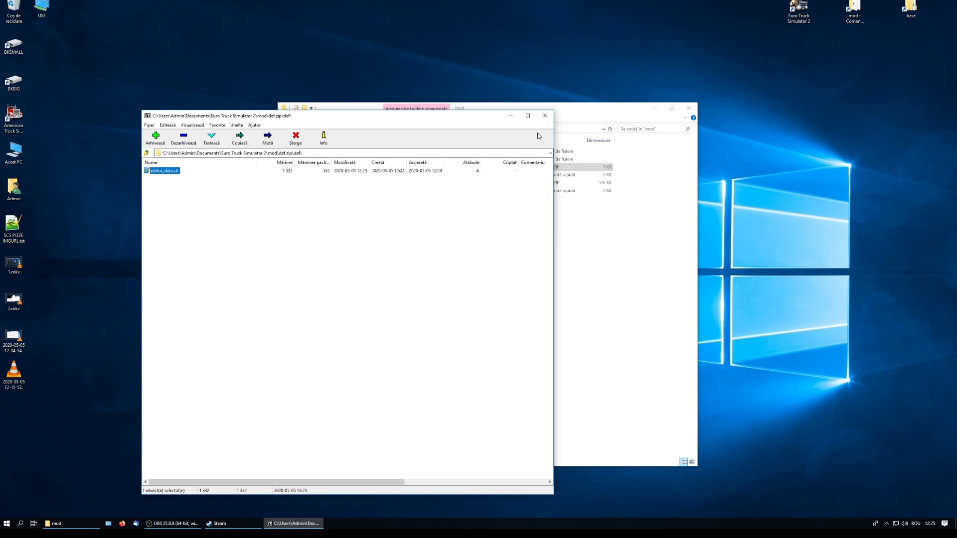
click(544, 116)
Launch the map editor through the mymap shortcut, allow the launch parameters and examine the background map from farther out.
double_click(365, 190)
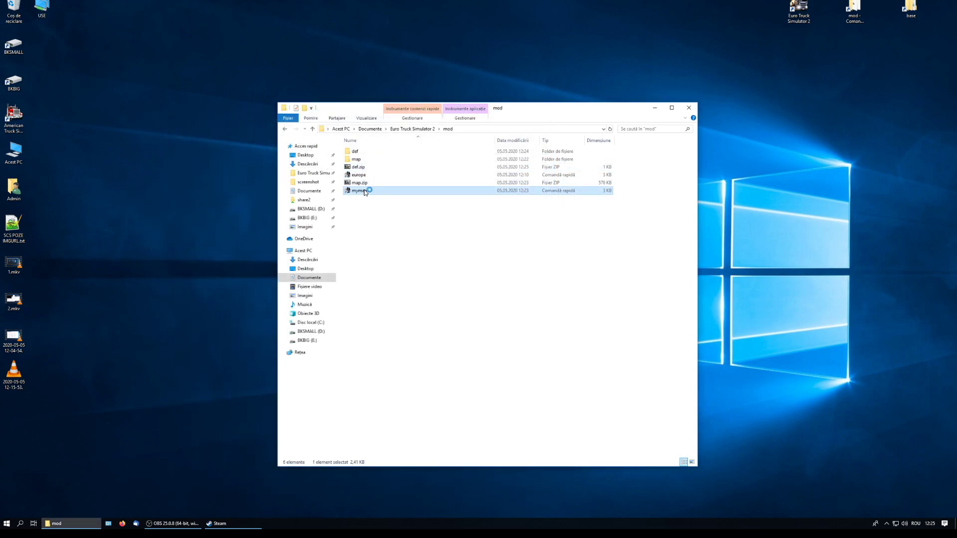
click(512, 286)
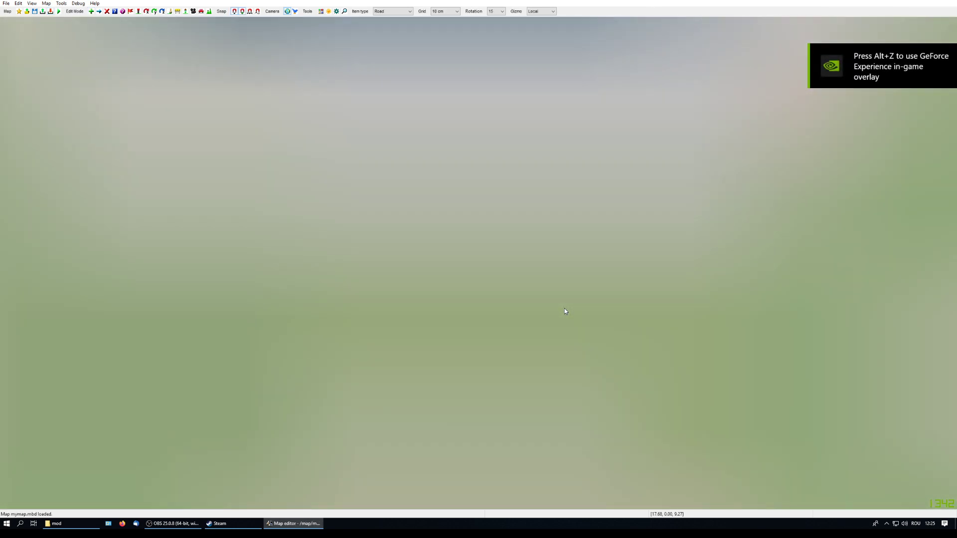
key(a)
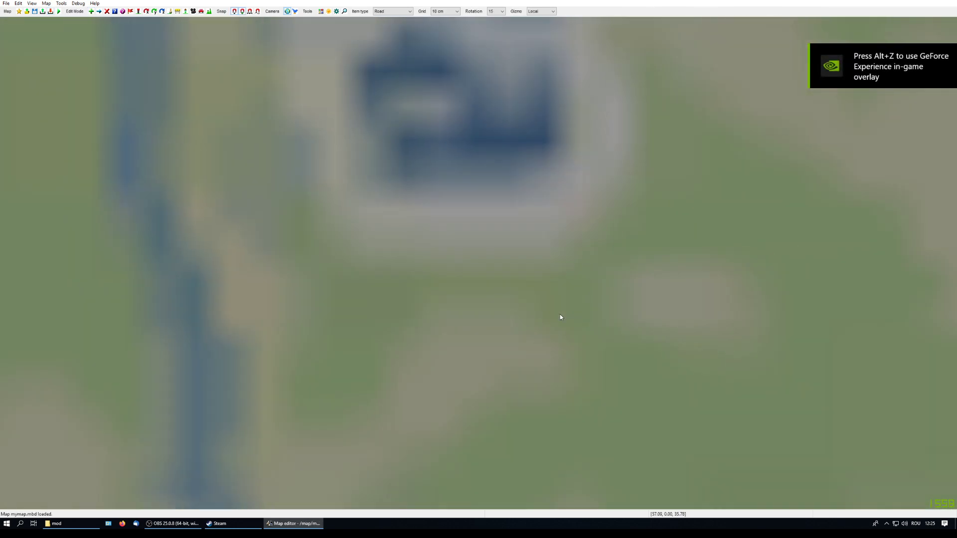
key(a)
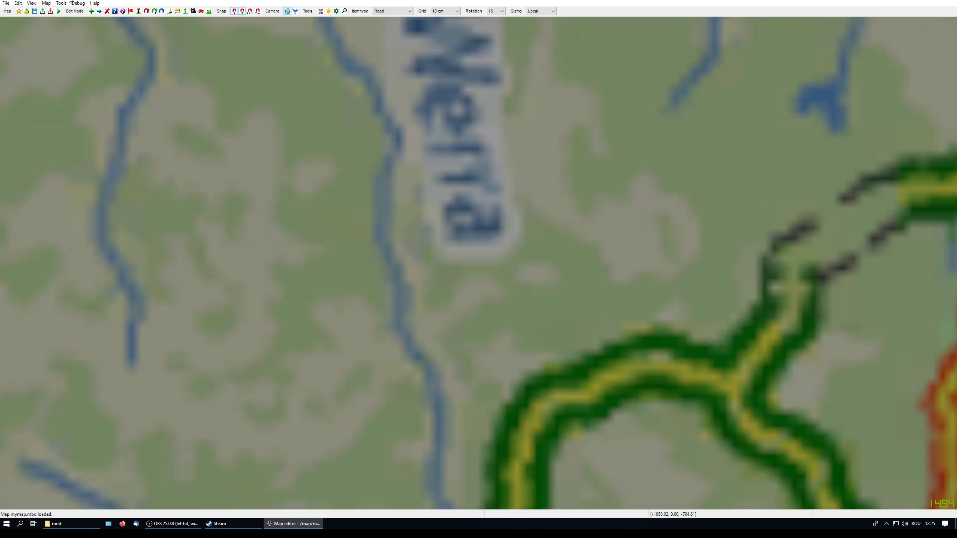
Examine the background map from central Germany eastward past Lviv to the sec+0016+0003 sector around Iași and Chișinău.
scroll(561, 257, down, 10)
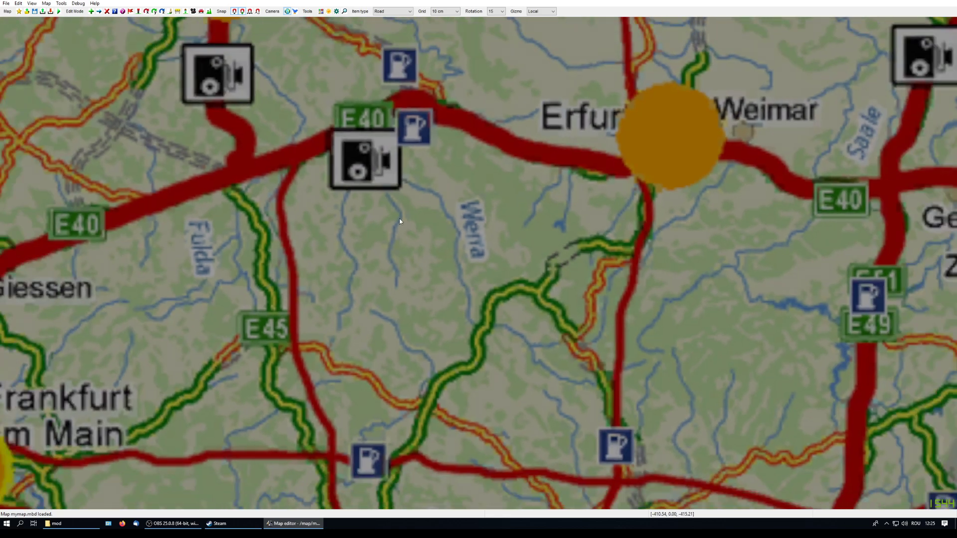
drag(399, 221, 5, 219)
drag(88, 213, 182, 244)
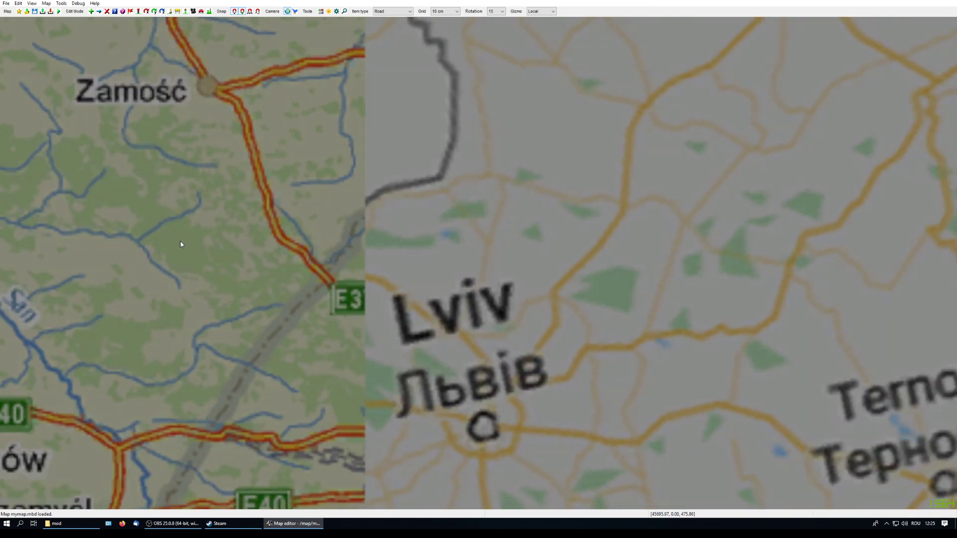
drag(572, 342, 378, 264)
drag(679, 281, 220, 304)
drag(526, 303, 96, 309)
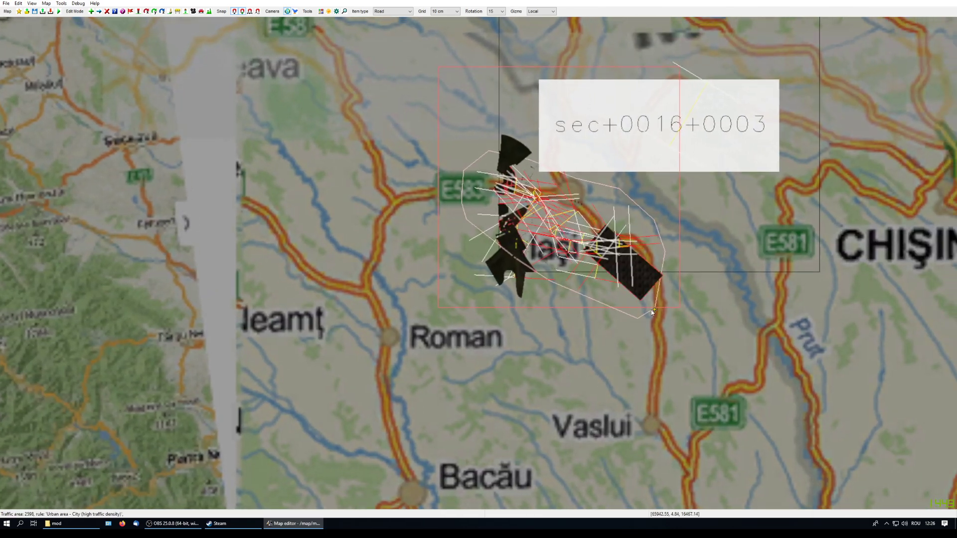
drag(659, 309, 445, 411)
drag(497, 284, 482, 379)
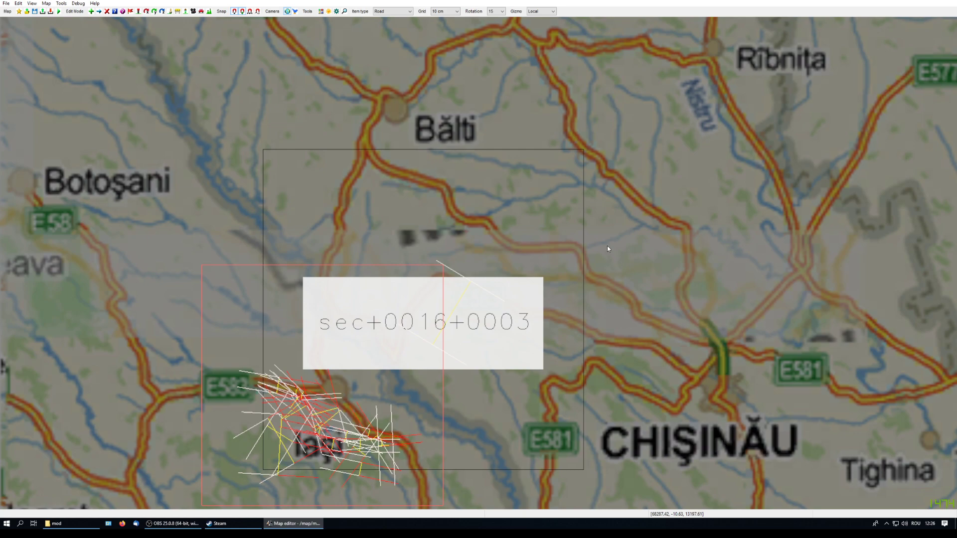
Save the mymap map and exit the map editor.
click(34, 11)
click(945, 1)
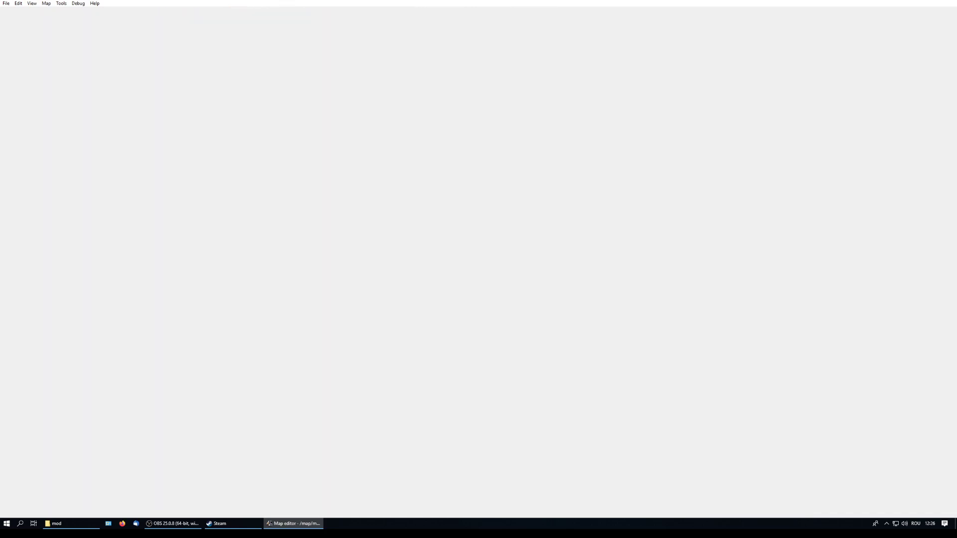
Open the game's base/map/mymap folder beside the mod folder to reach the newly saved sector files.
double_click(919, 12)
drag(274, 140, 721, 148)
double_click(566, 191)
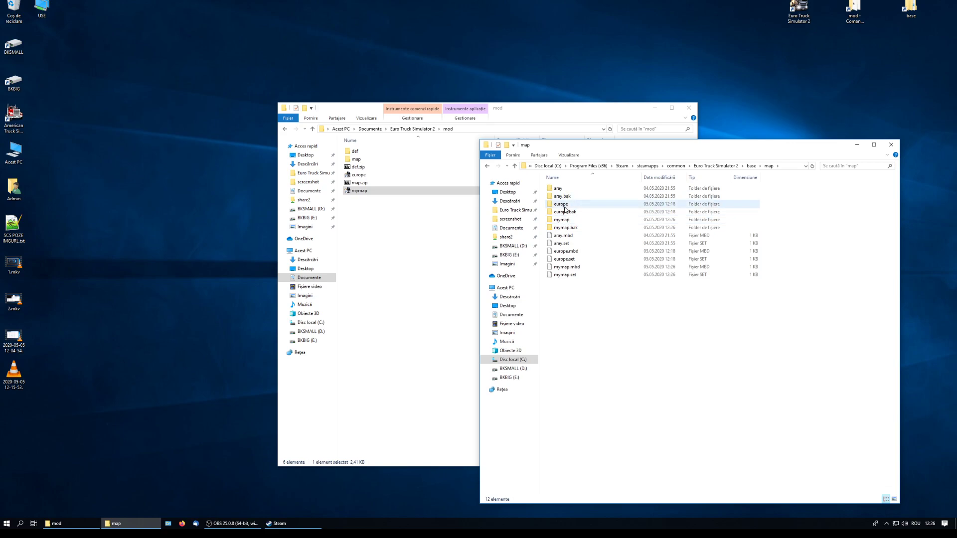
double_click(566, 220)
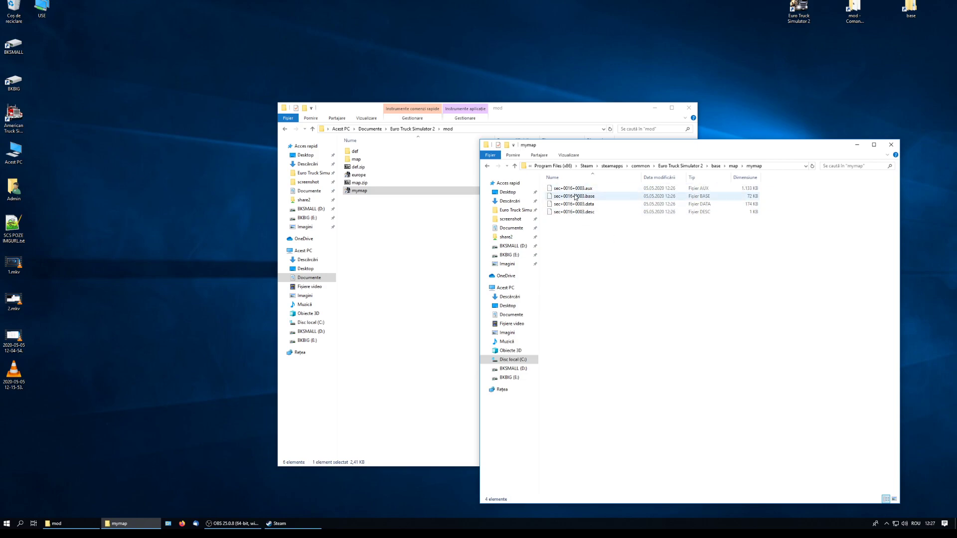
Open map.zip from the mod folder in 7-Zip and delete the four old sec+0016+0003 files in its map/mymap folder.
double_click(357, 182)
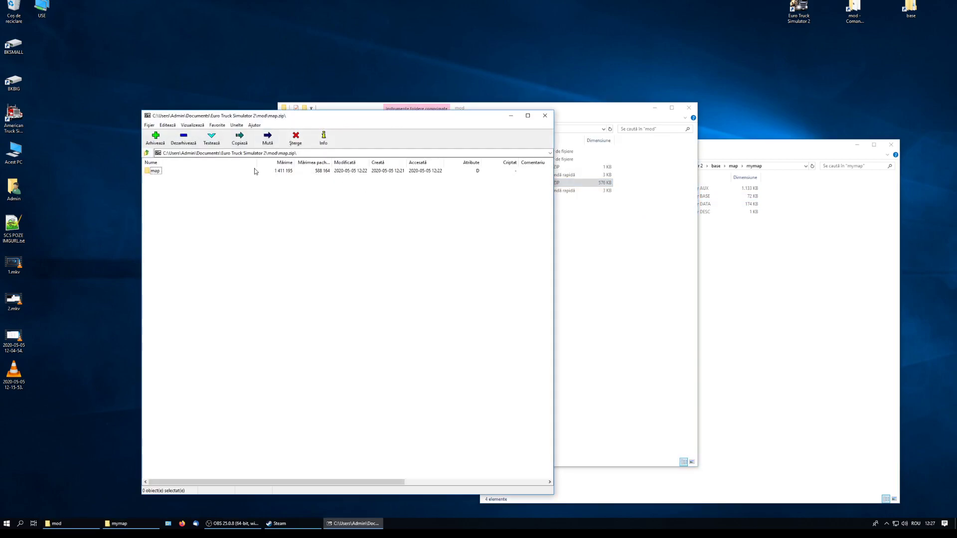
double_click(155, 171)
double_click(157, 172)
click(182, 193)
key(ctrl+a)
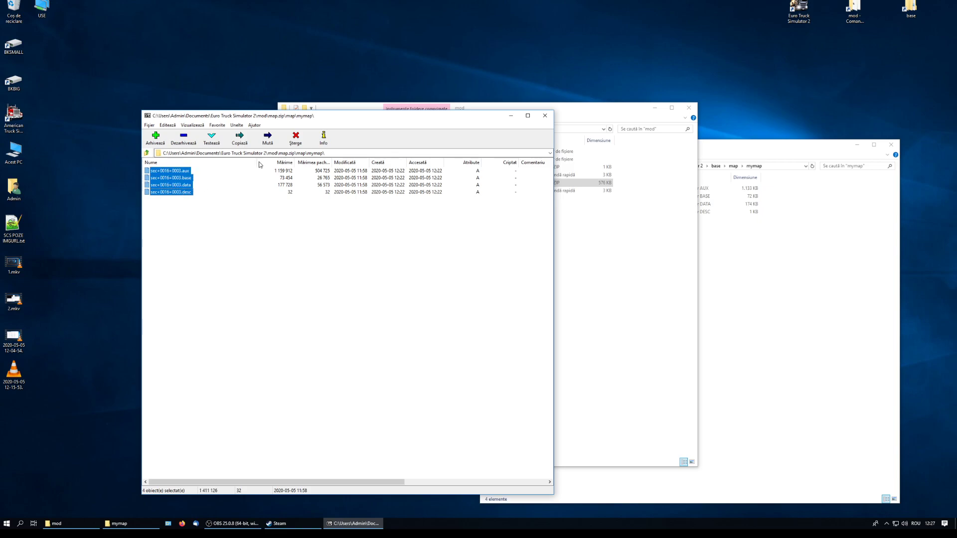
click(295, 138)
click(497, 284)
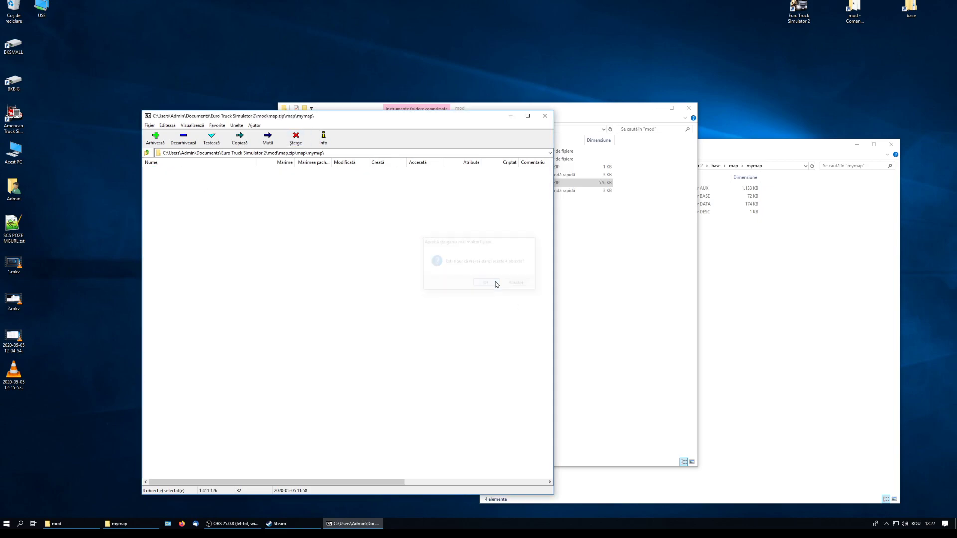
Copy the four sec+0016+0003 files from base/map/mymap into the archive's map/mymap folder, and close the archive and source folder.
click(807, 275)
drag(576, 246, 342, 254)
click(454, 285)
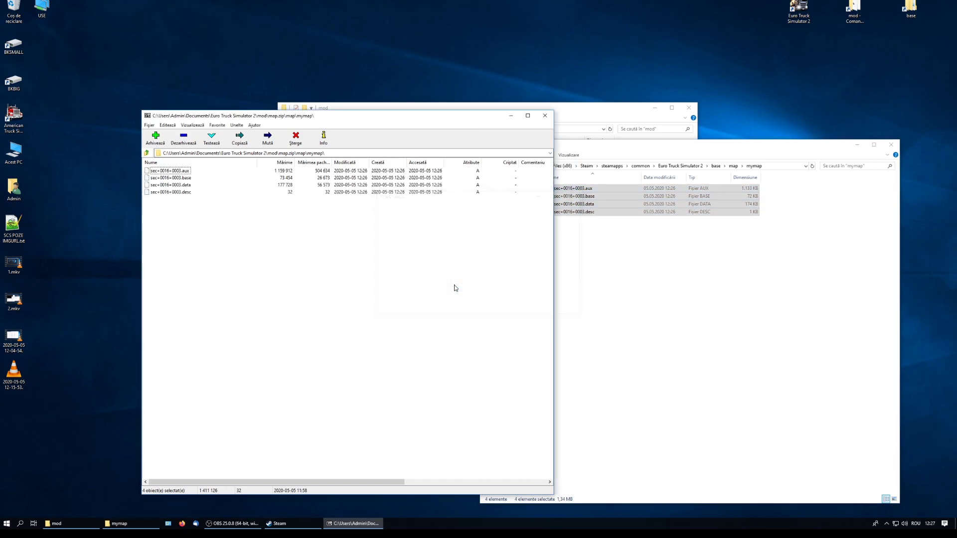
click(551, 118)
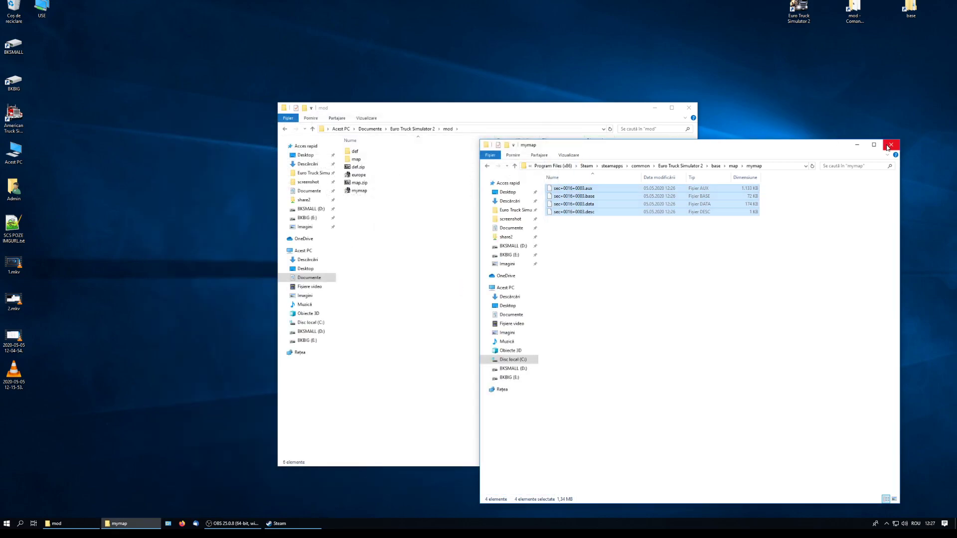
click(890, 144)
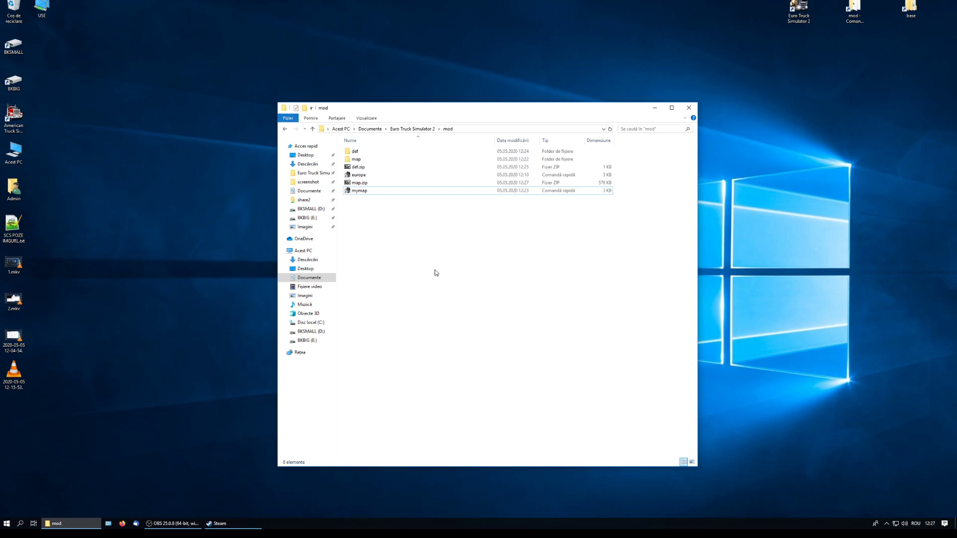
click(365, 193)
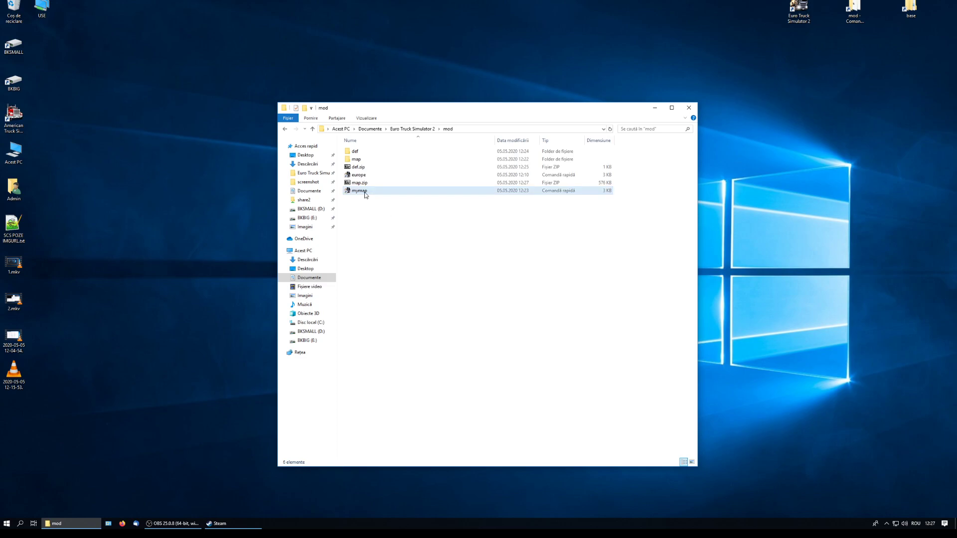
double_click(365, 193)
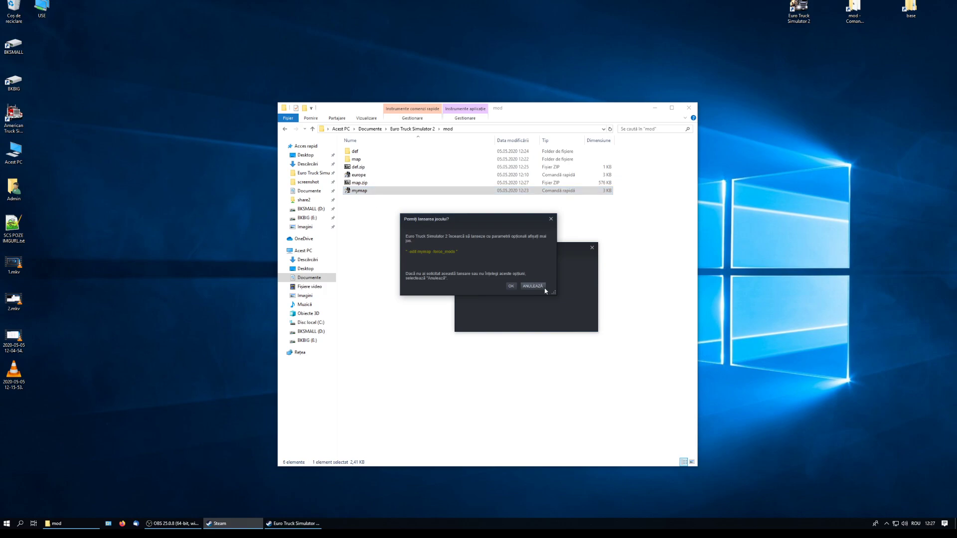
click(533, 286)
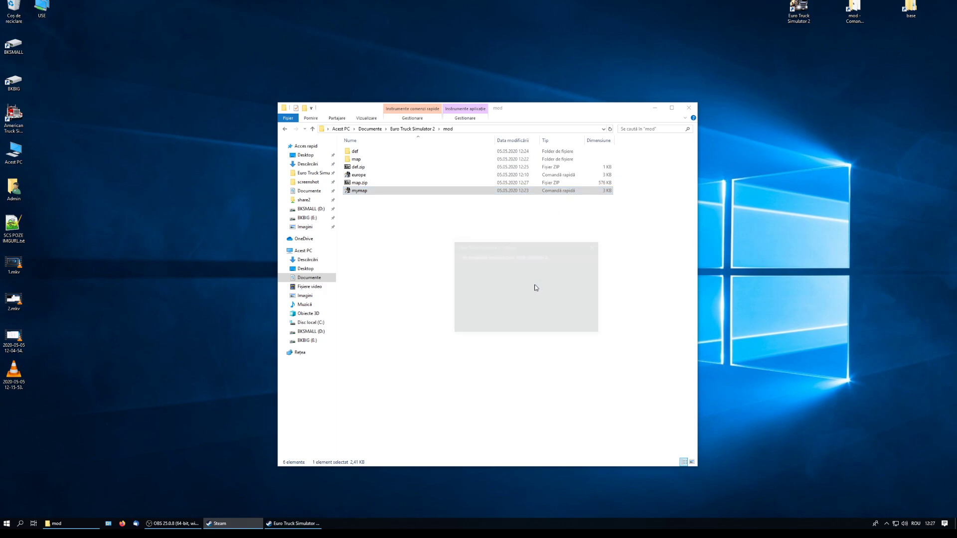
Inspect the mod's map folder and the mymap folder and mymap.mbd file inside map.zip, then close the archive.
double_click(356, 160)
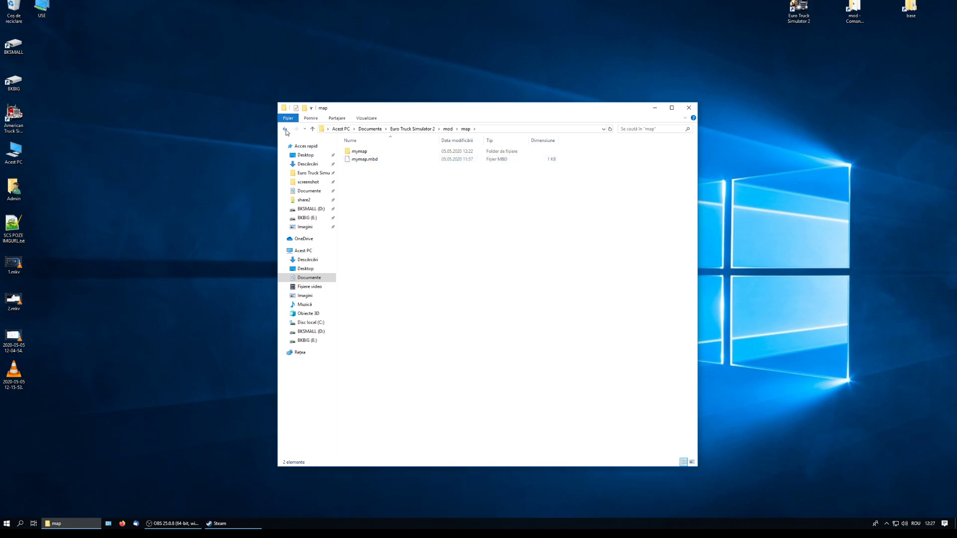
click(285, 129)
double_click(364, 183)
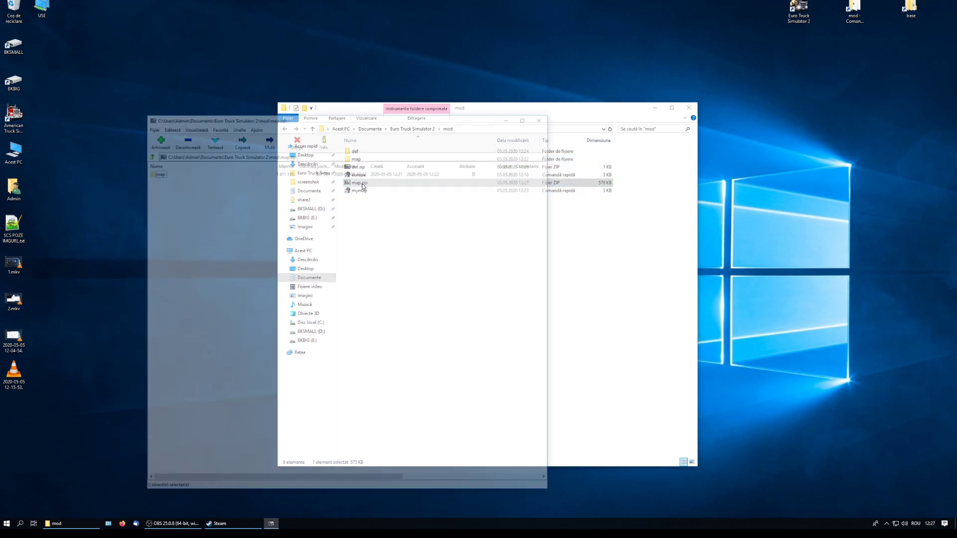
double_click(155, 171)
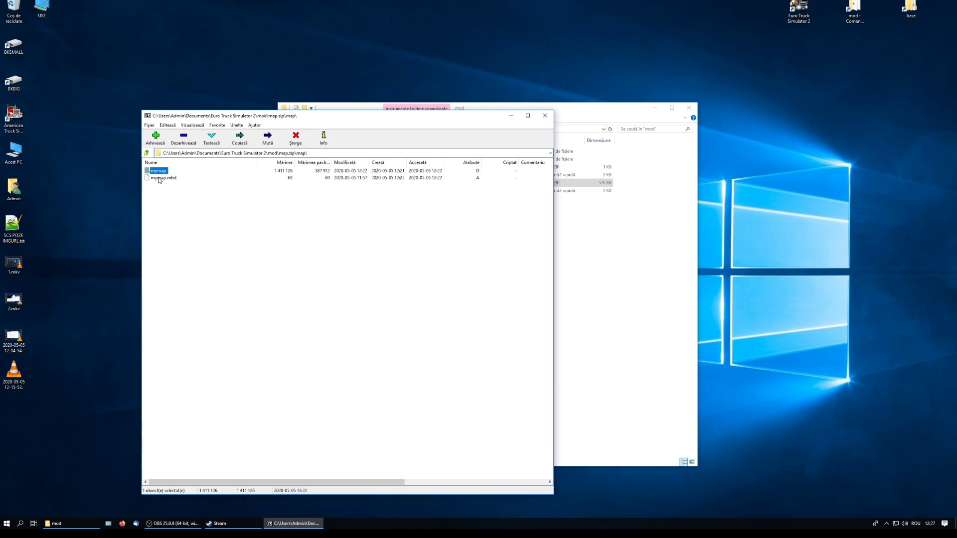
click(161, 181)
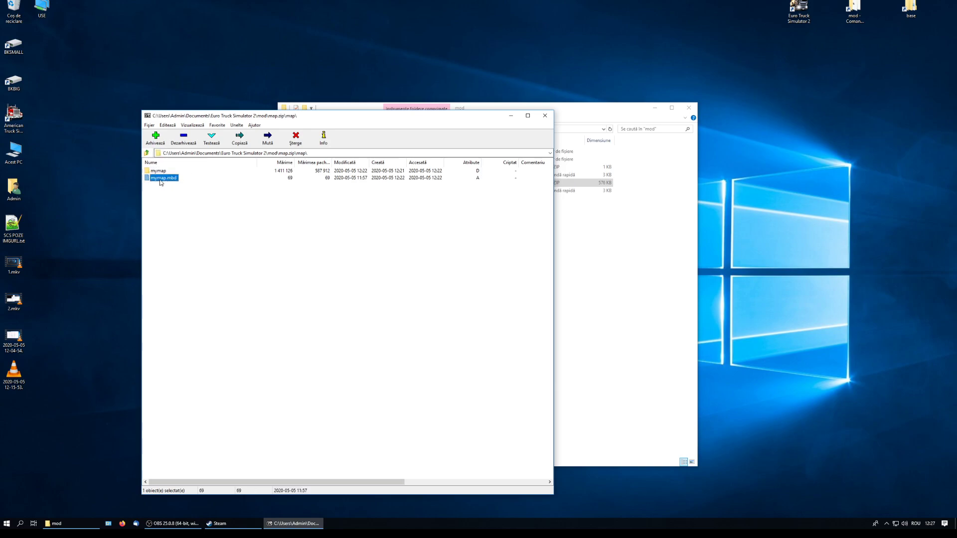
click(167, 172)
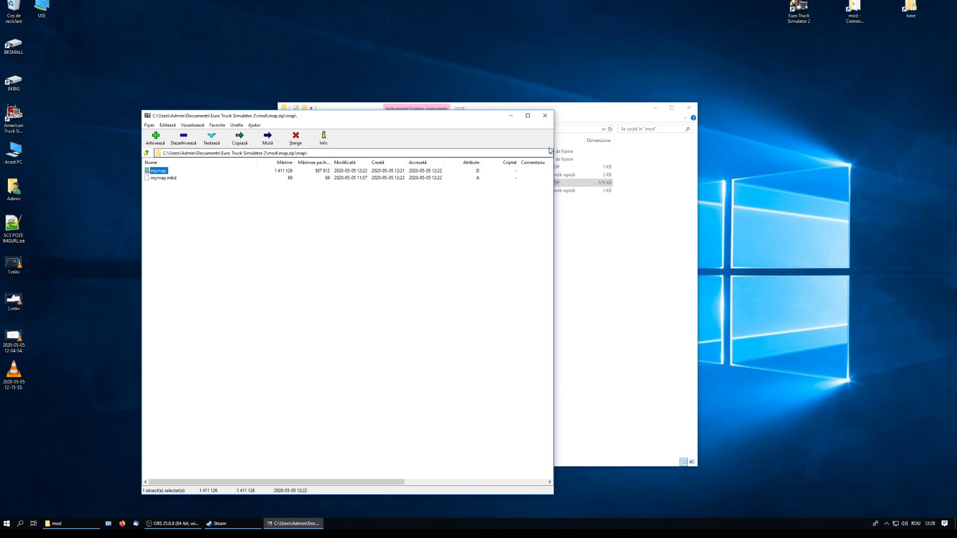
click(545, 115)
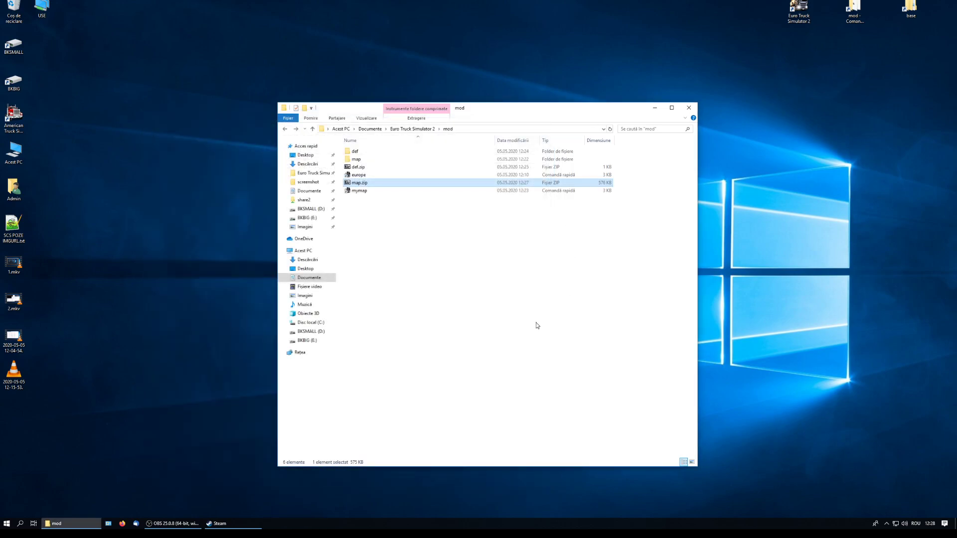